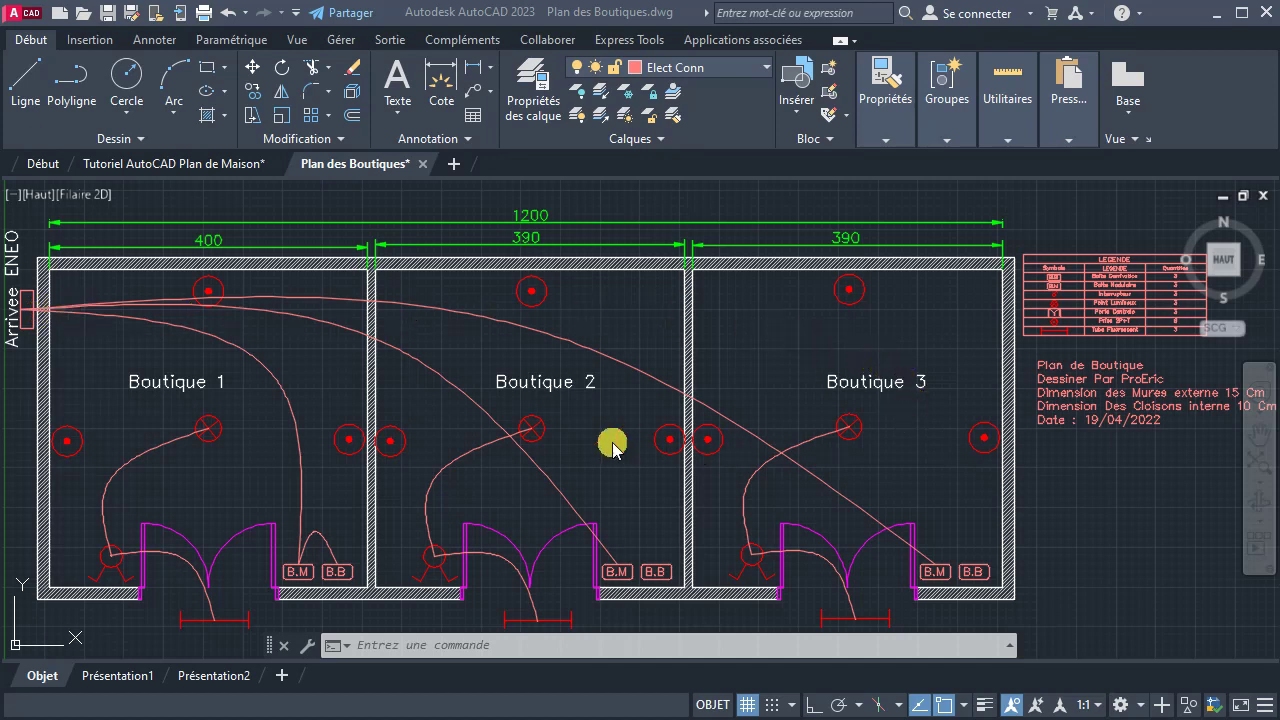
# Select the eight pink wiring curves, feed and switch wires, across Boutiques 1, 2 and 3
pyautogui.click(142, 447)
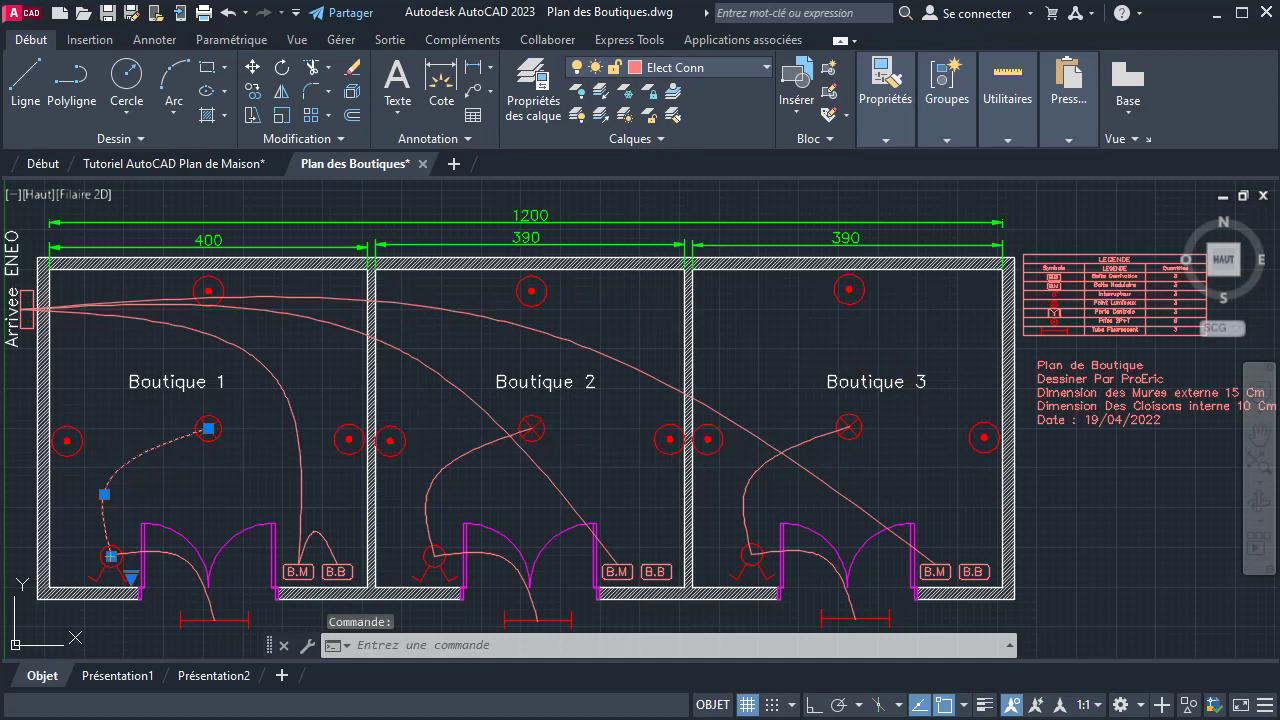
pyautogui.click(259, 358)
pyautogui.click(281, 313)
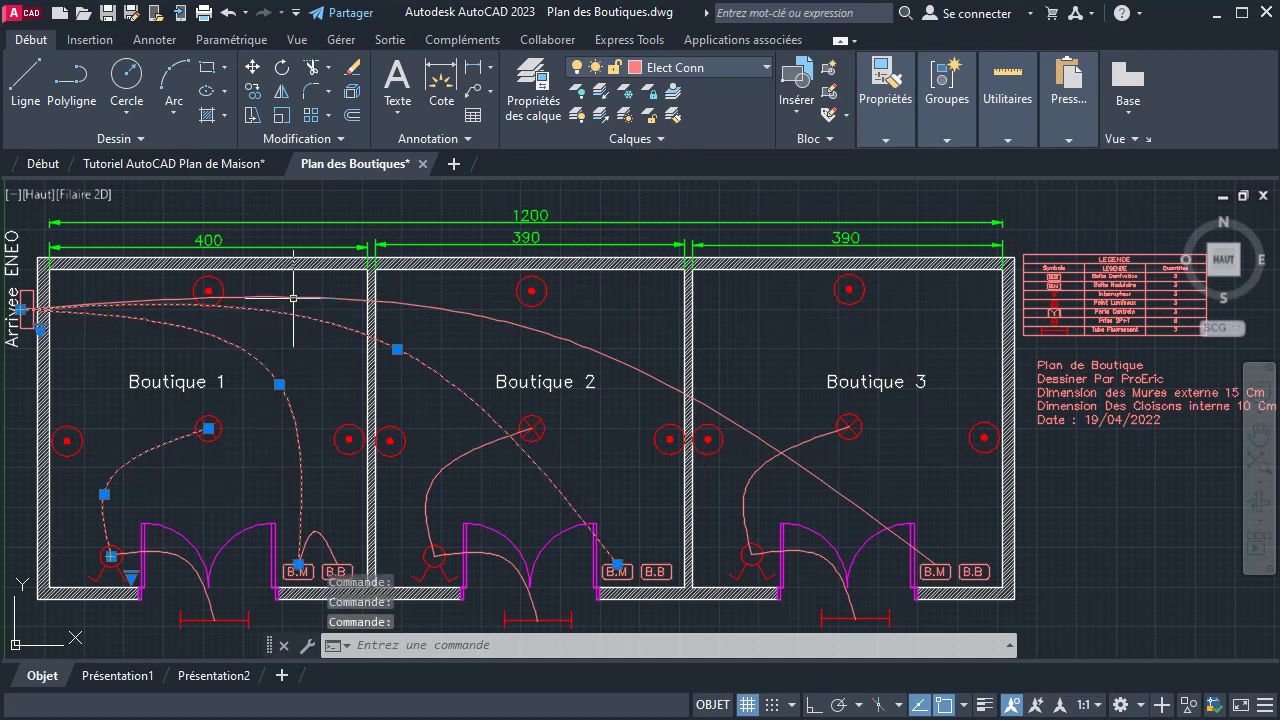
pyautogui.click(294, 297)
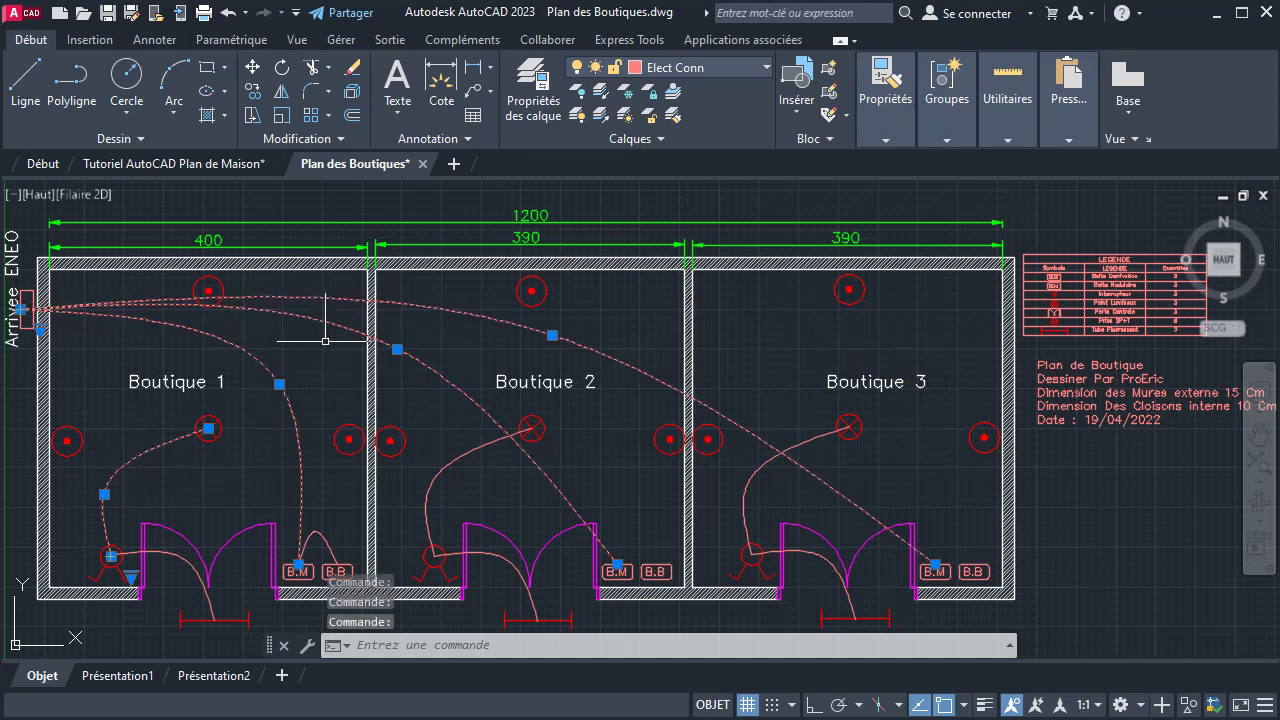
pyautogui.click(490, 546)
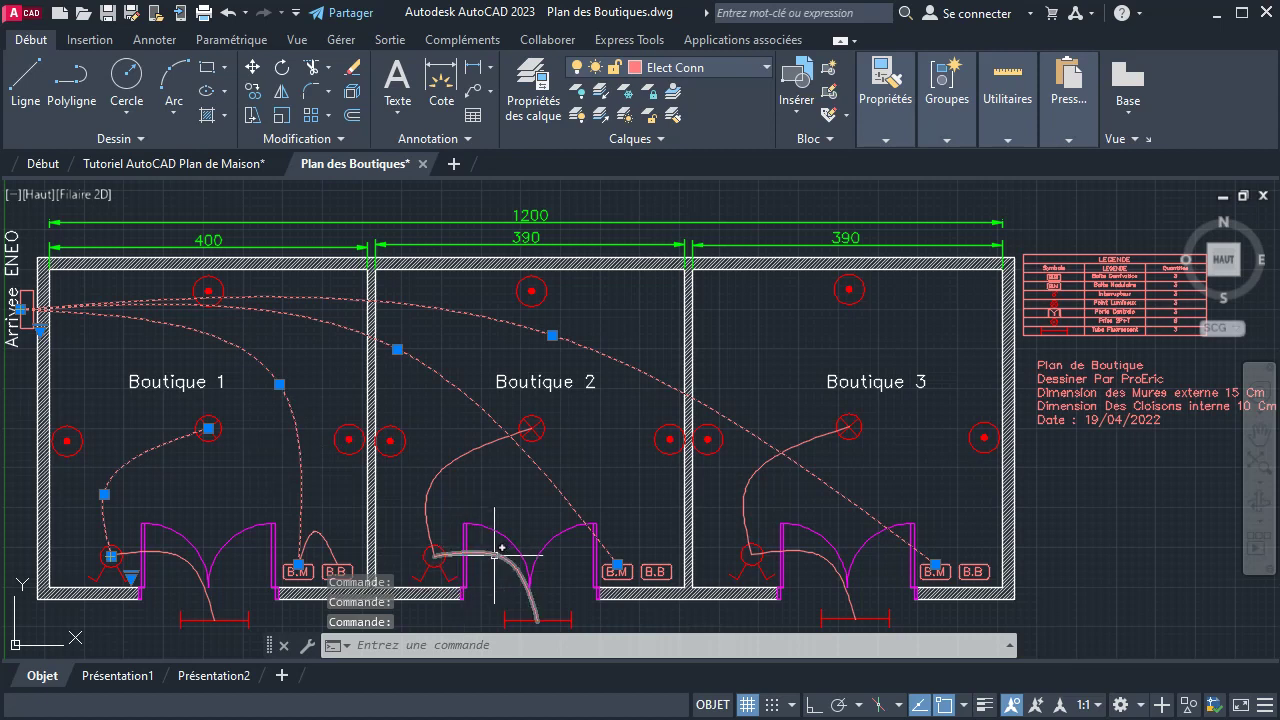
pyautogui.click(440, 472)
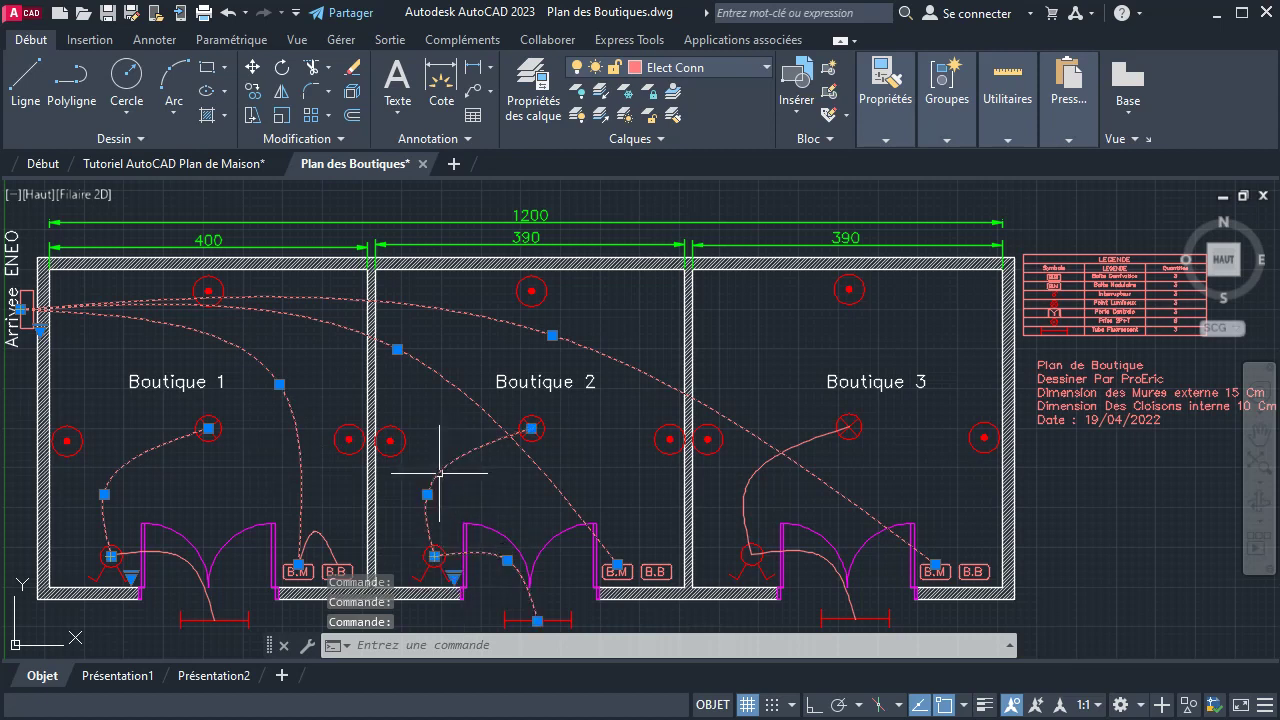
pyautogui.click(747, 482)
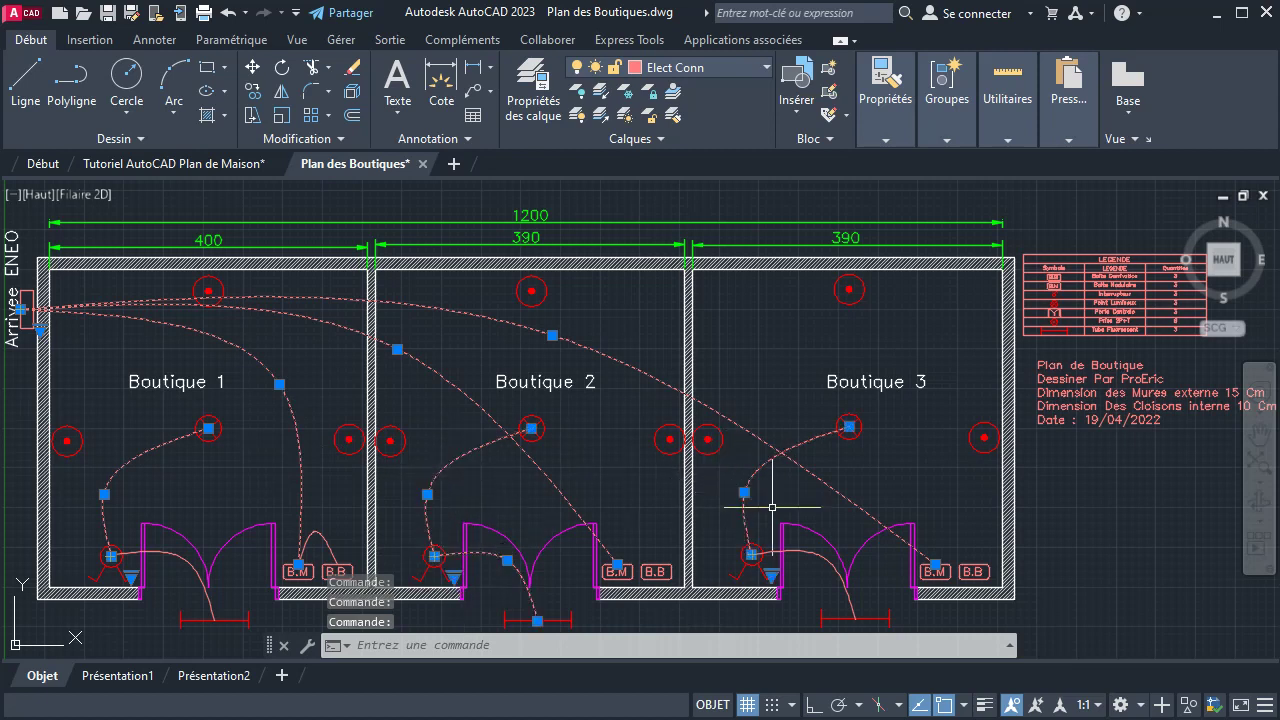
pyautogui.click(824, 546)
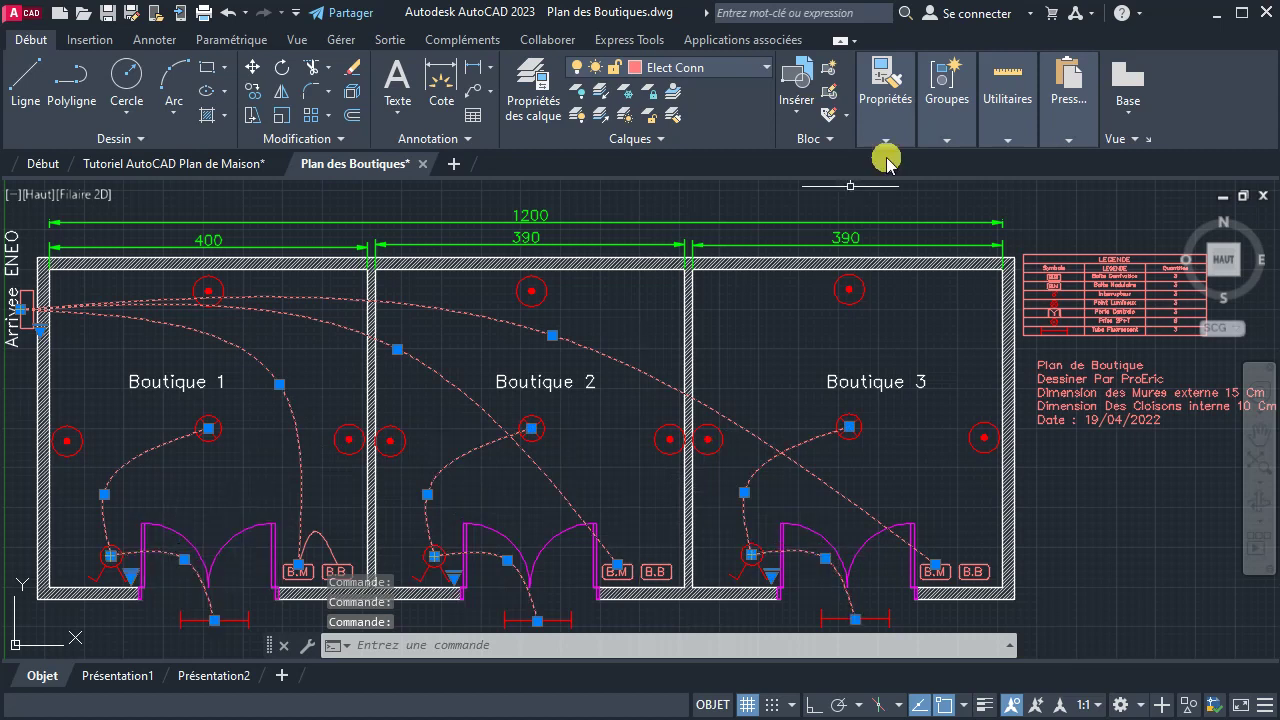
pyautogui.moveTo(885, 140)
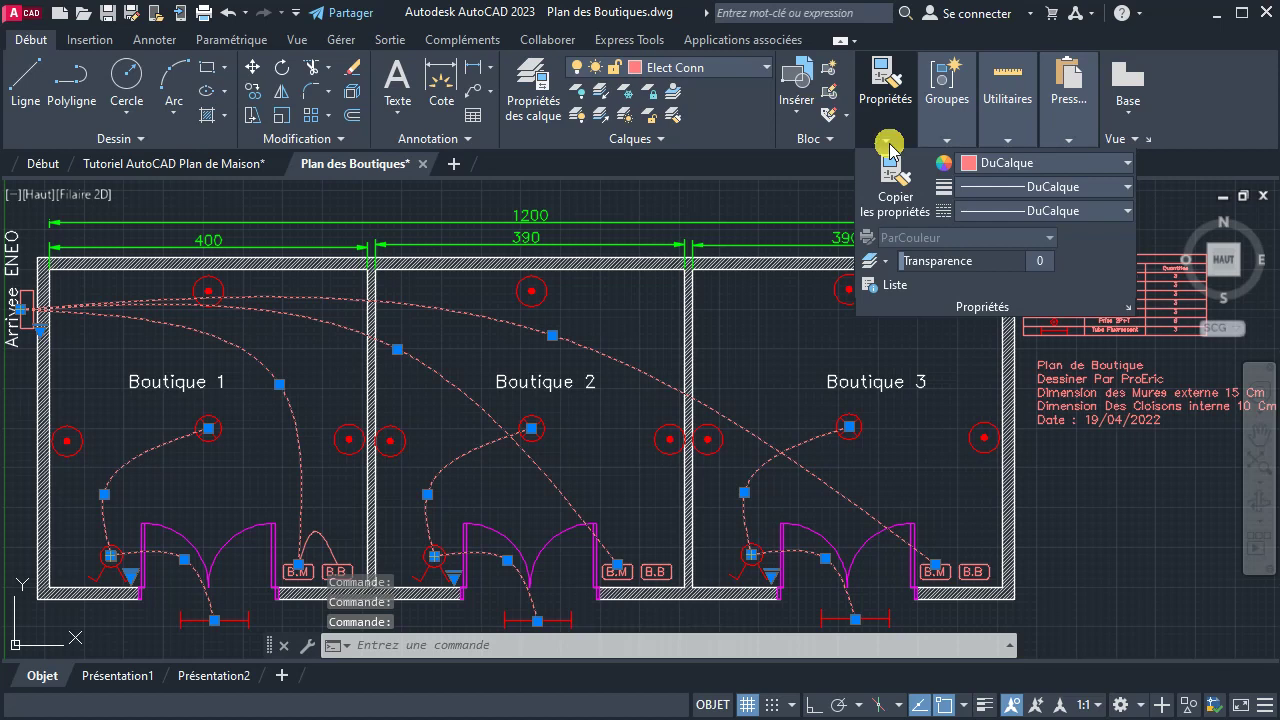
# Set the selected wires' linetype to INTERROMPU and bring up the Linetype Manager
pyautogui.click(993, 213)
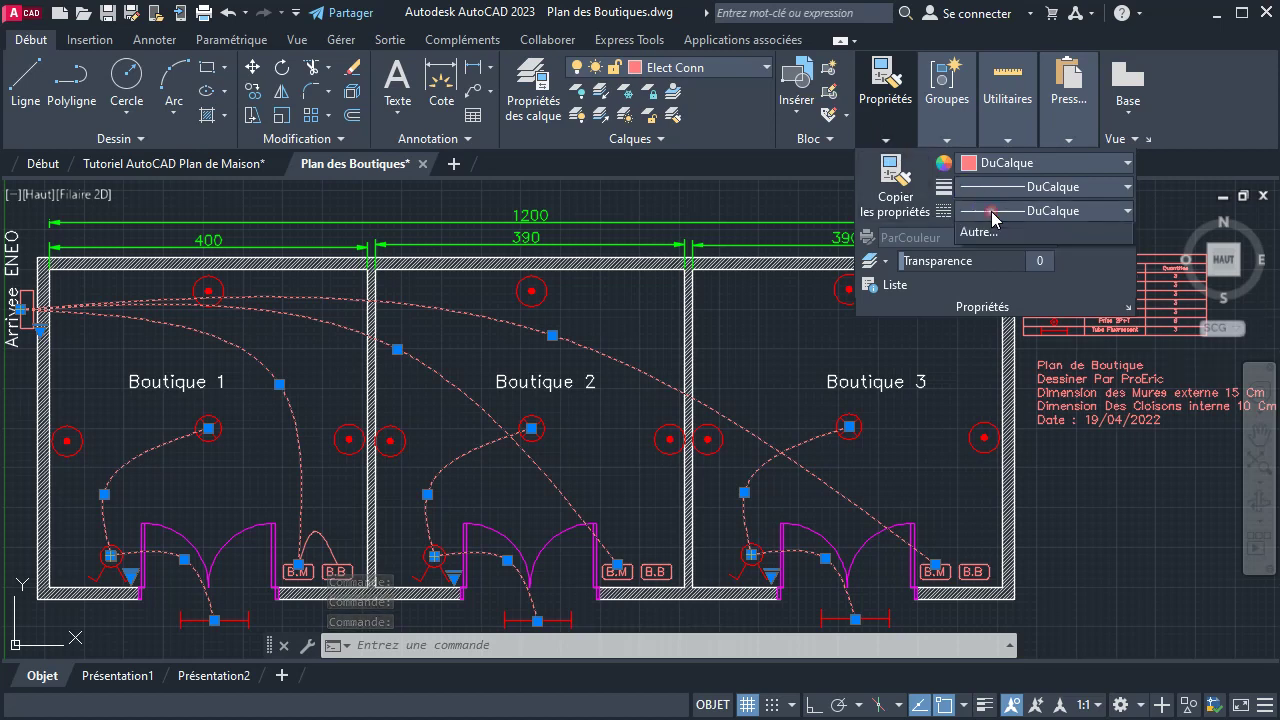
pyautogui.click(993, 213)
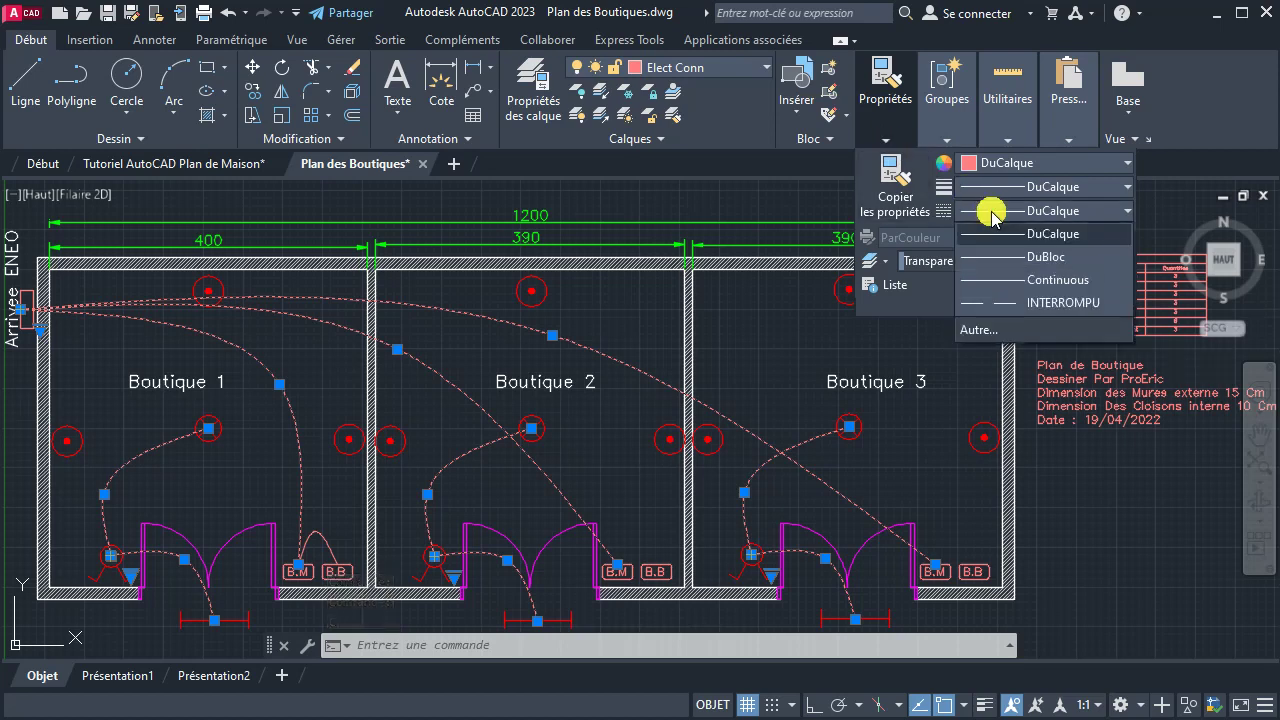
pyautogui.click(1006, 303)
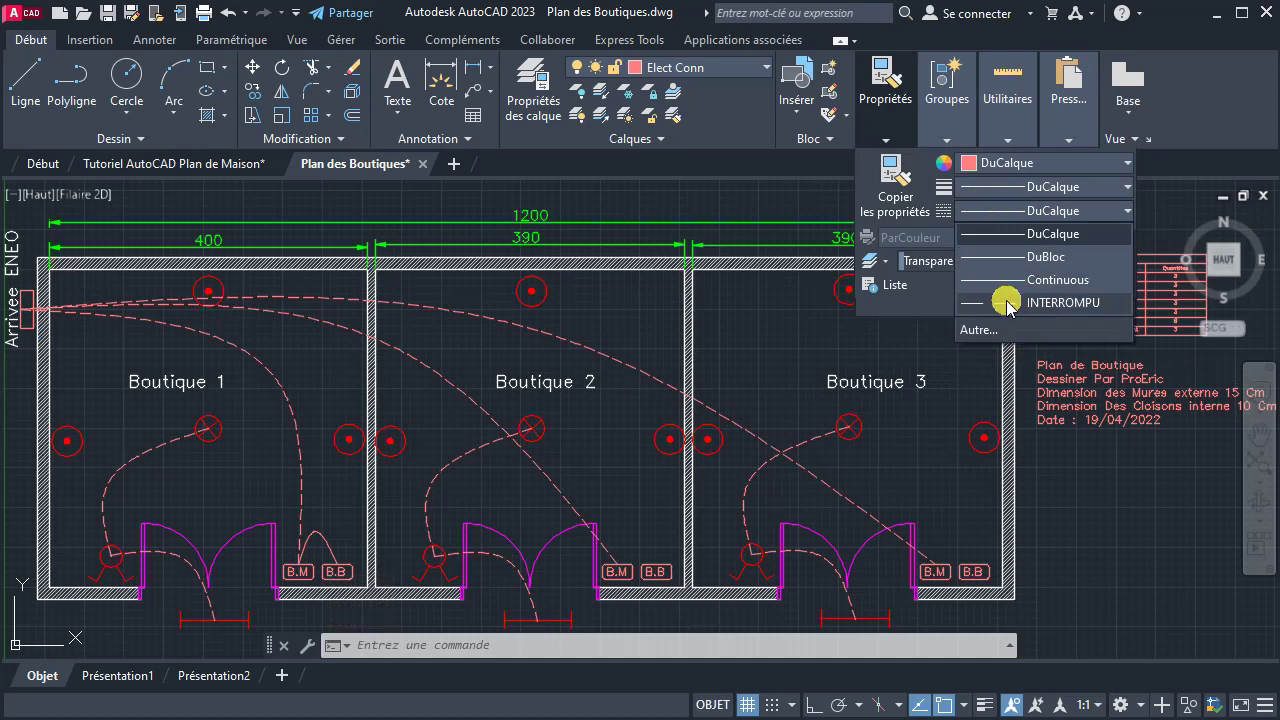
pyautogui.click(979, 330)
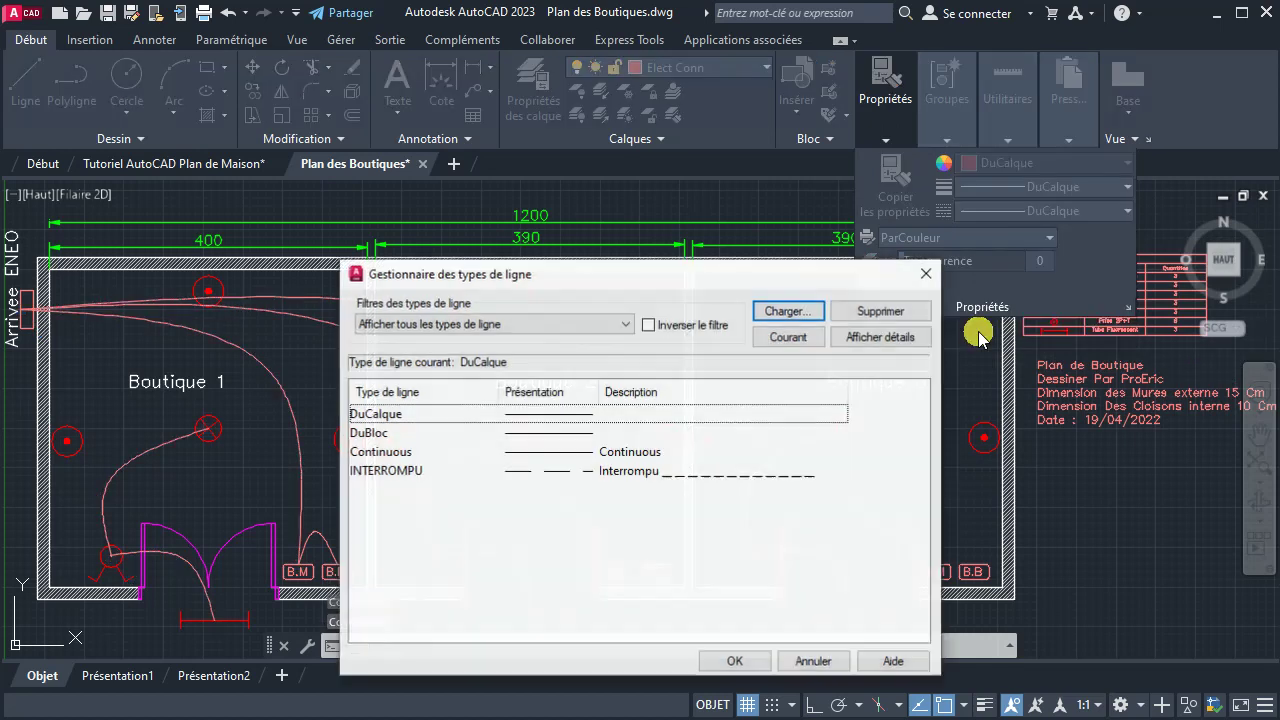
# Load INTERROMPU2 from acadiso.lin, then select INTERROMPU and close the Linetype Manager
pyautogui.click(785, 310)
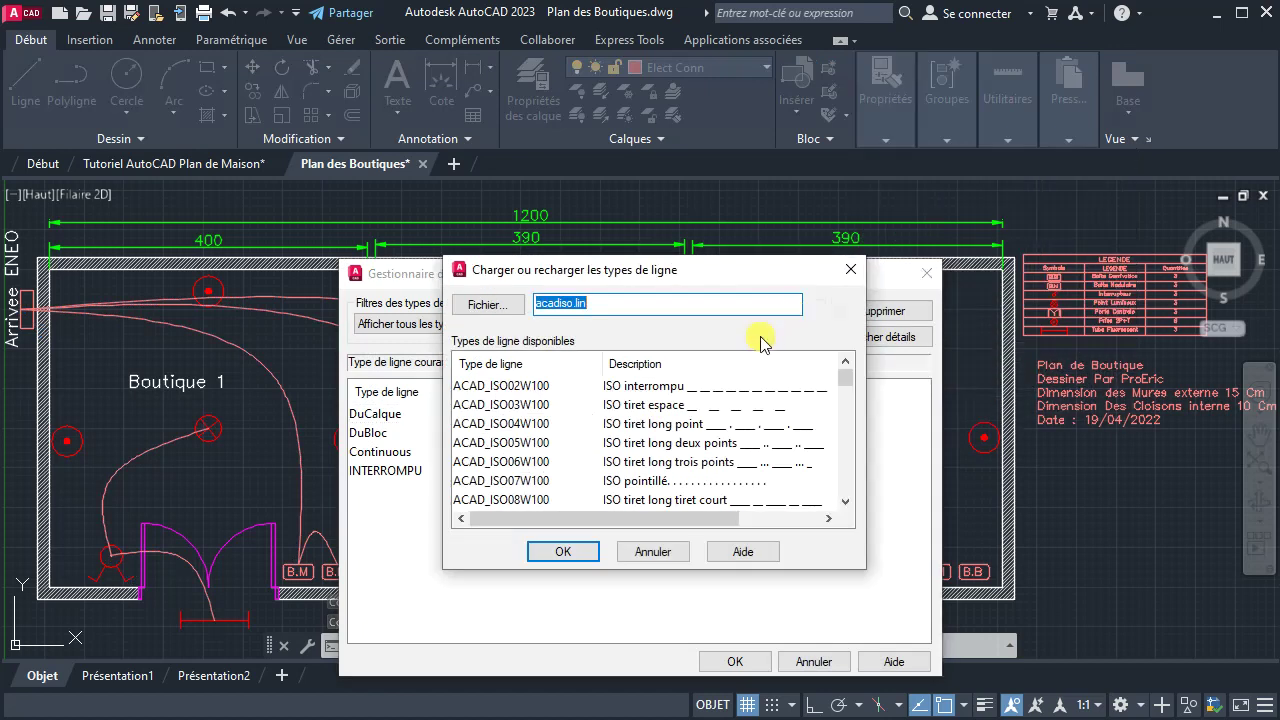
pyautogui.scroll(-1, 655, 475)
pyautogui.scroll(-2, 660, 478)
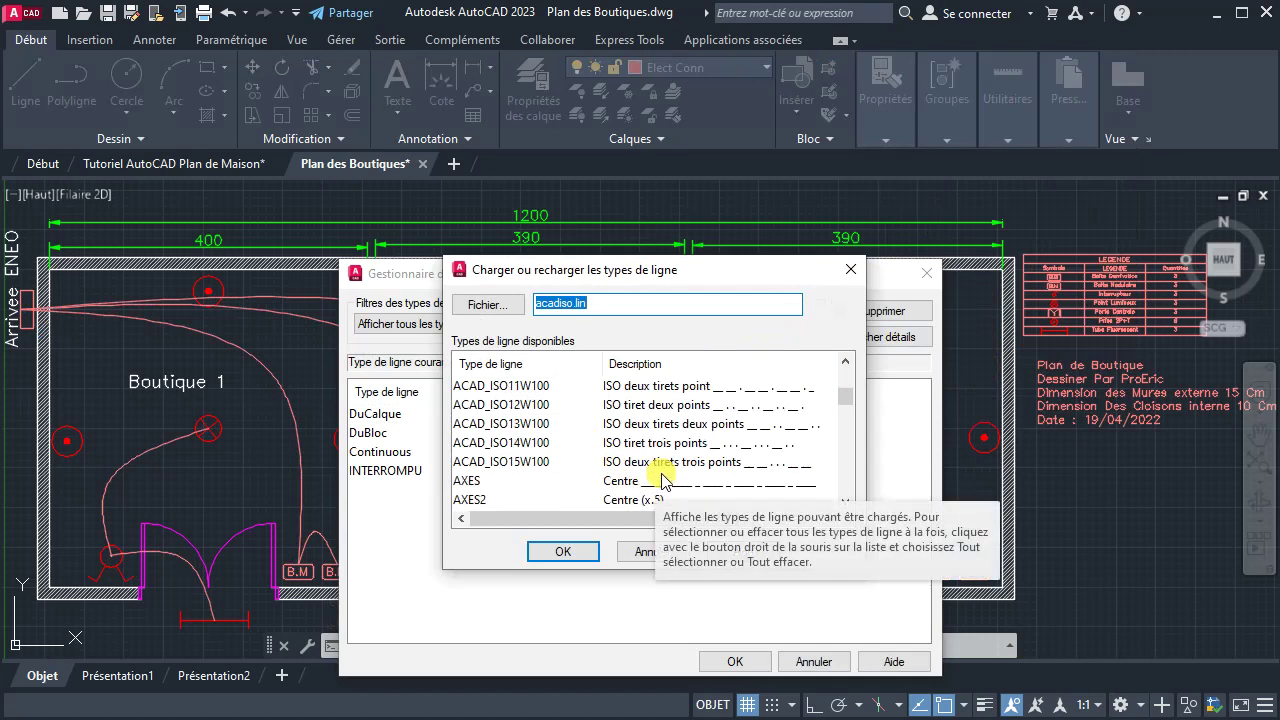
pyautogui.scroll(-1, 662, 479)
pyautogui.scroll(-2, 665, 479)
pyautogui.scroll(-1, 668, 480)
pyautogui.scroll(-1, 668, 480)
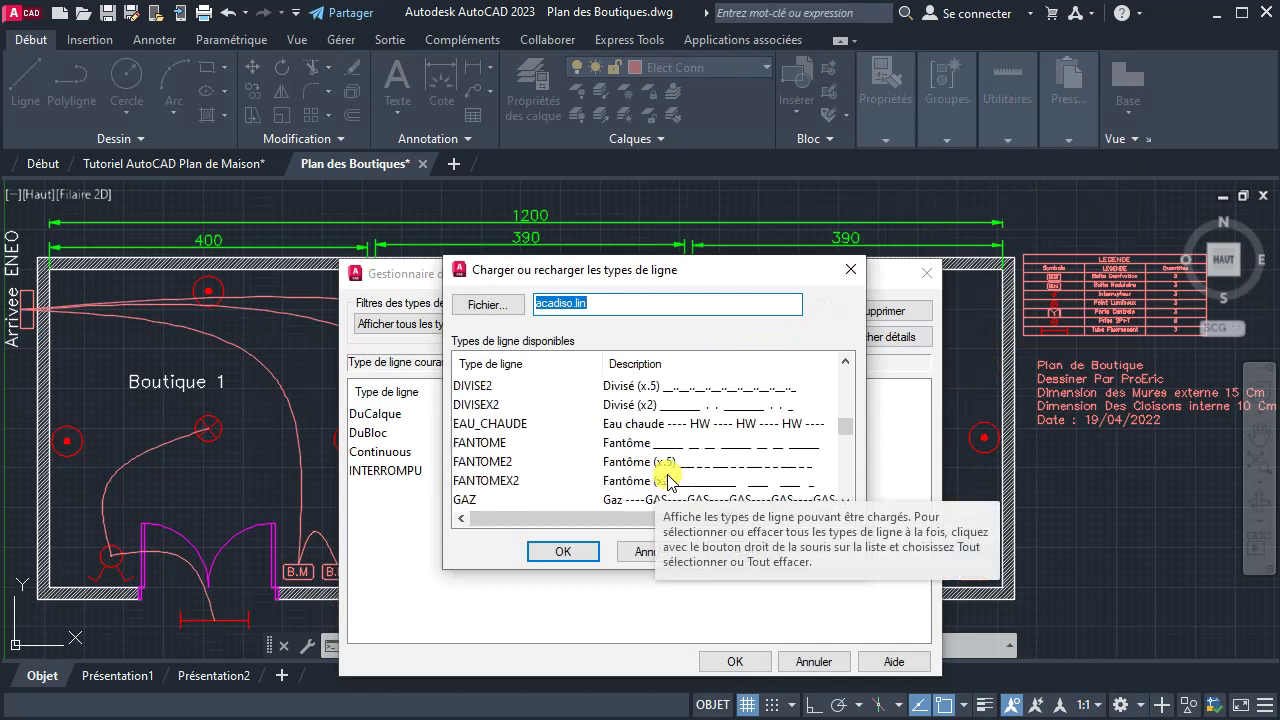
pyautogui.scroll(-1, 670, 482)
pyautogui.click(664, 465)
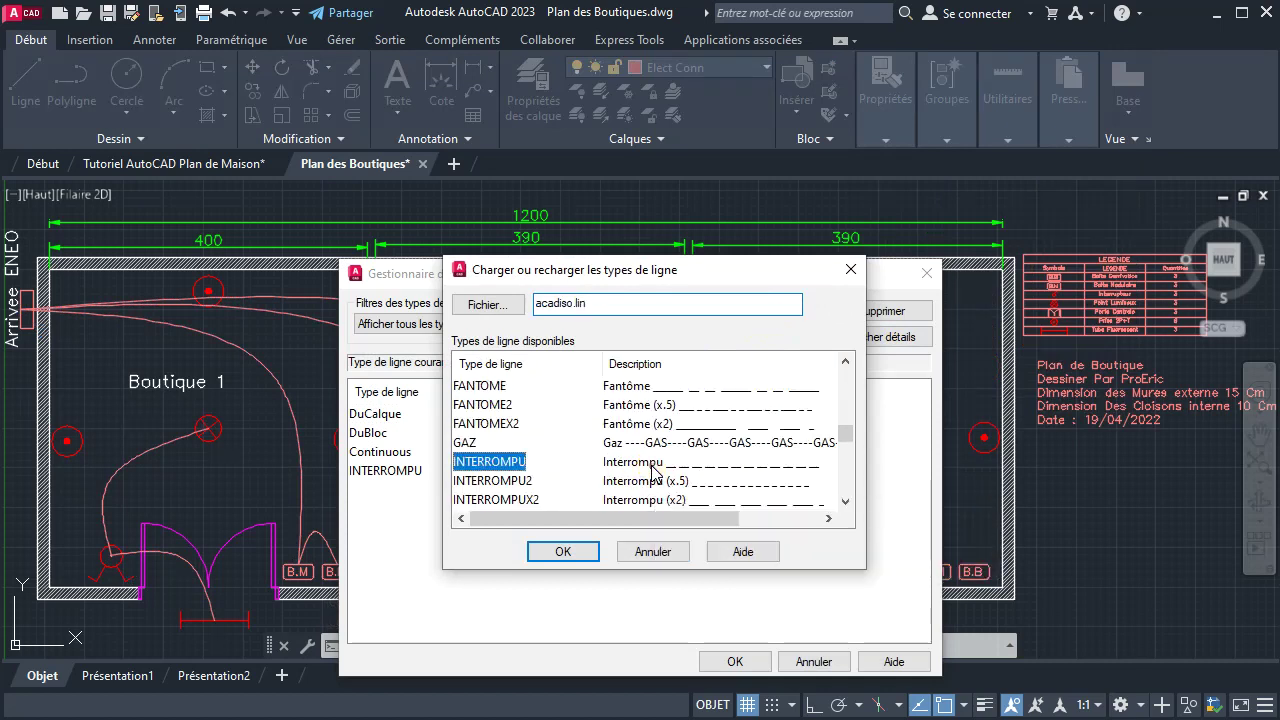
pyautogui.click(651, 483)
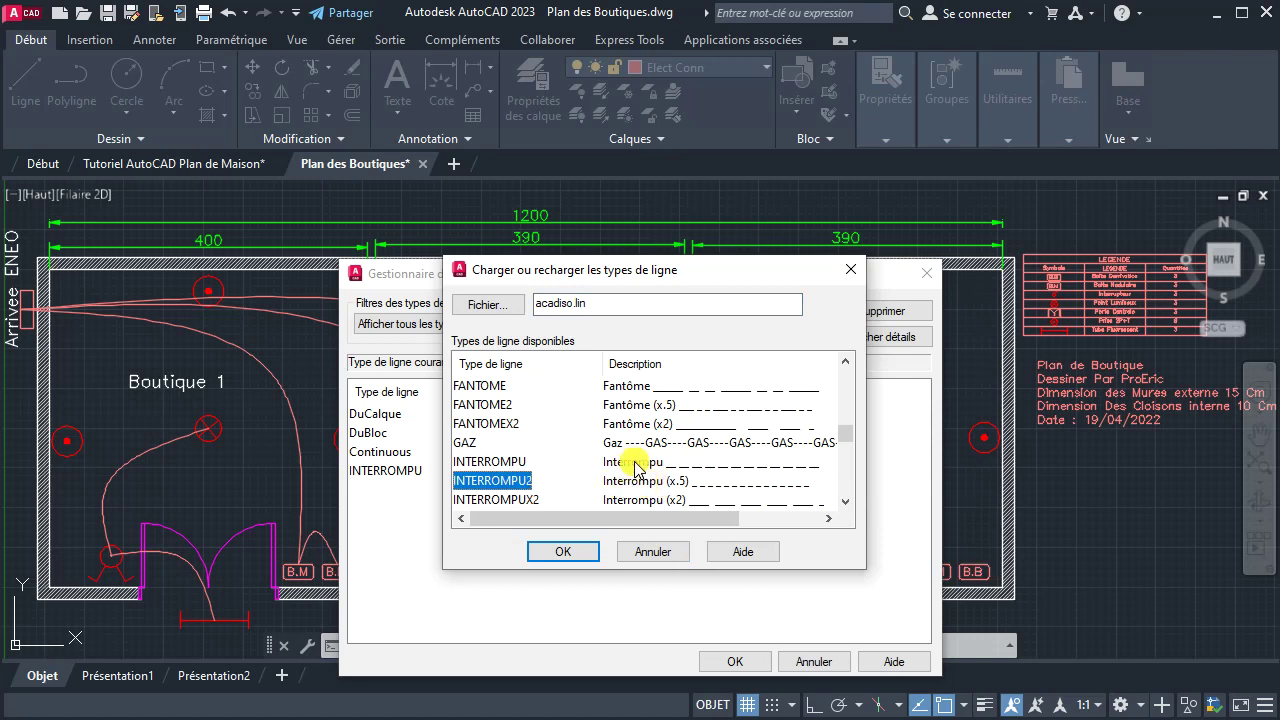
pyautogui.click(577, 555)
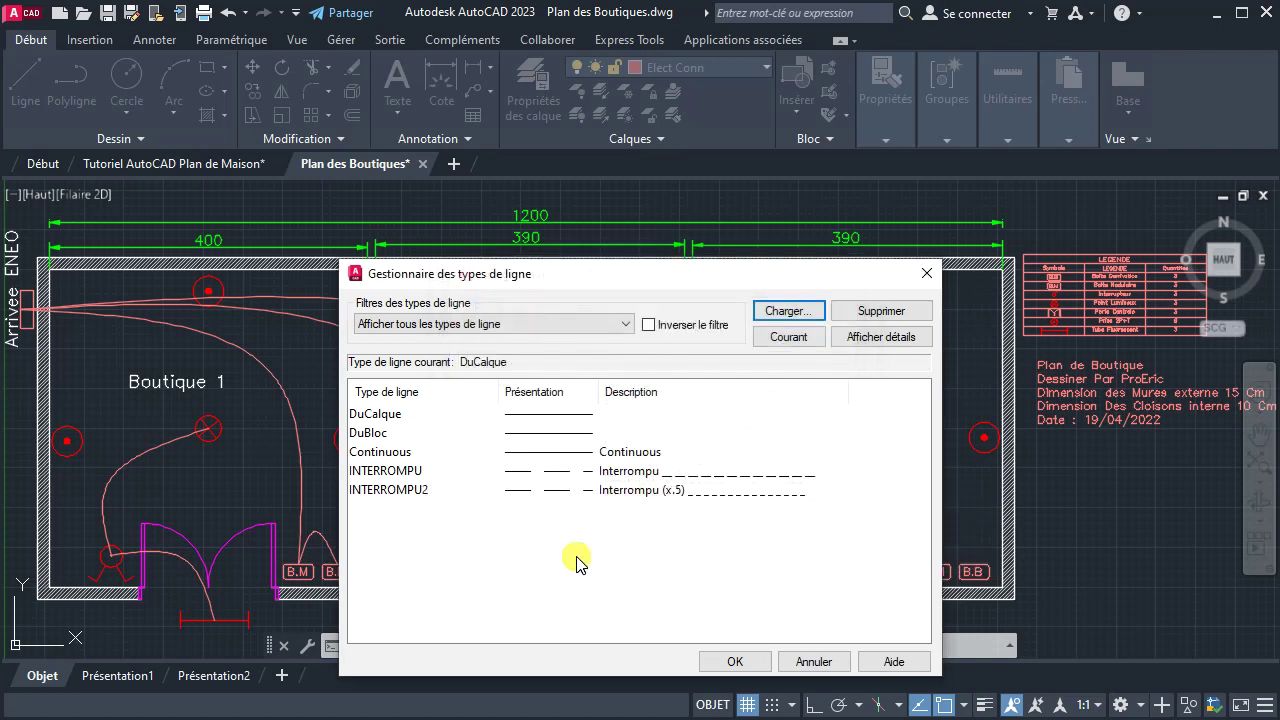
pyautogui.click(563, 470)
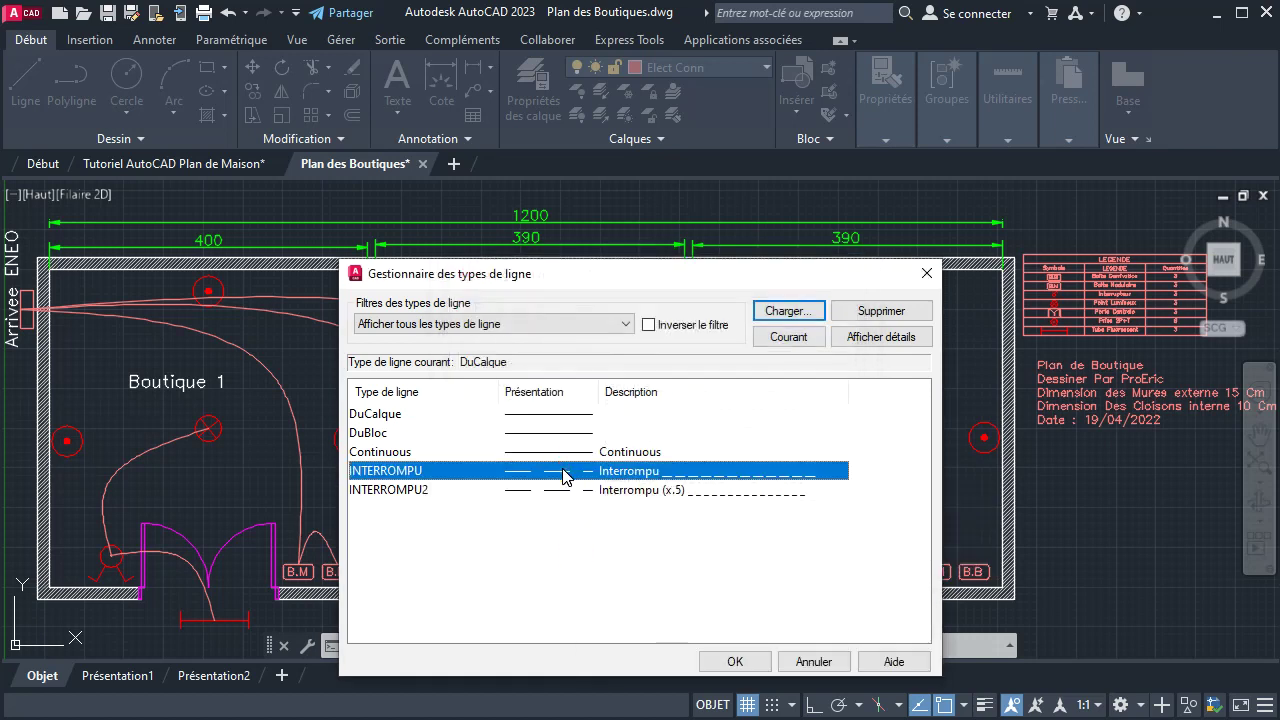
pyautogui.click(736, 662)
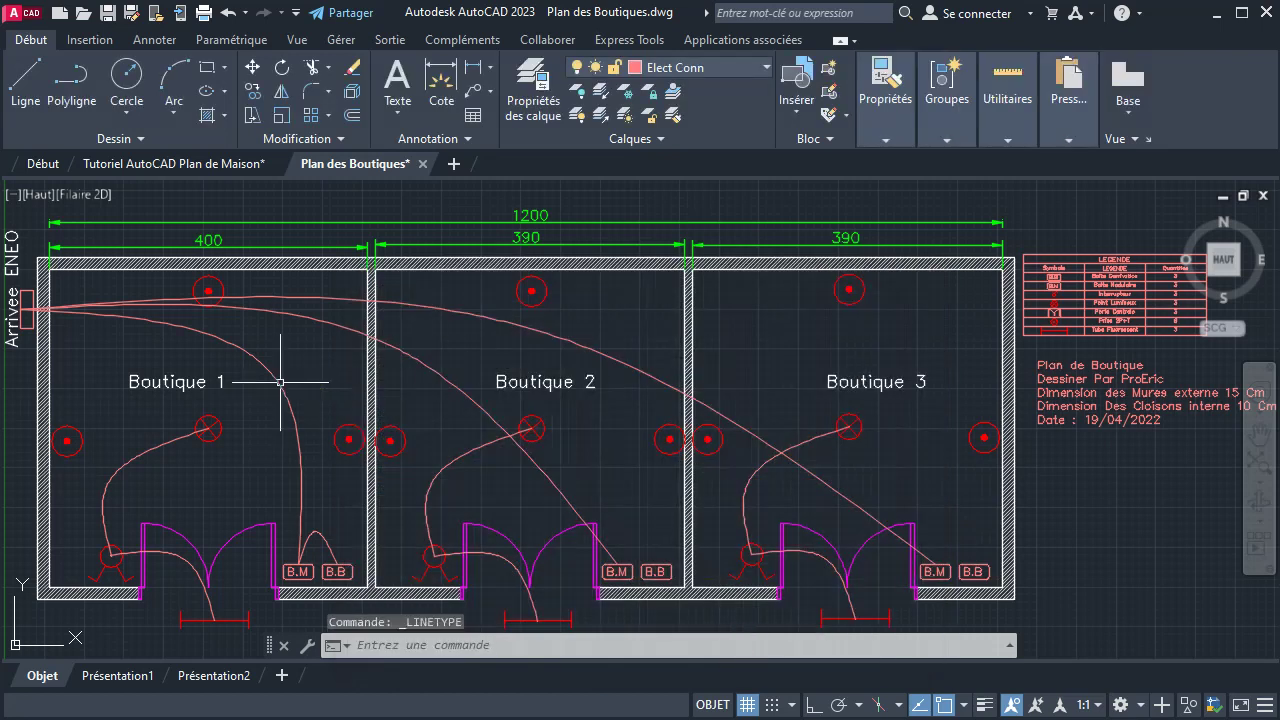
# Give the three Arrivee ENEO feed wires the INTERROMPU linetype, then clear the selection
pyautogui.click(465, 313)
pyautogui.click(433, 361)
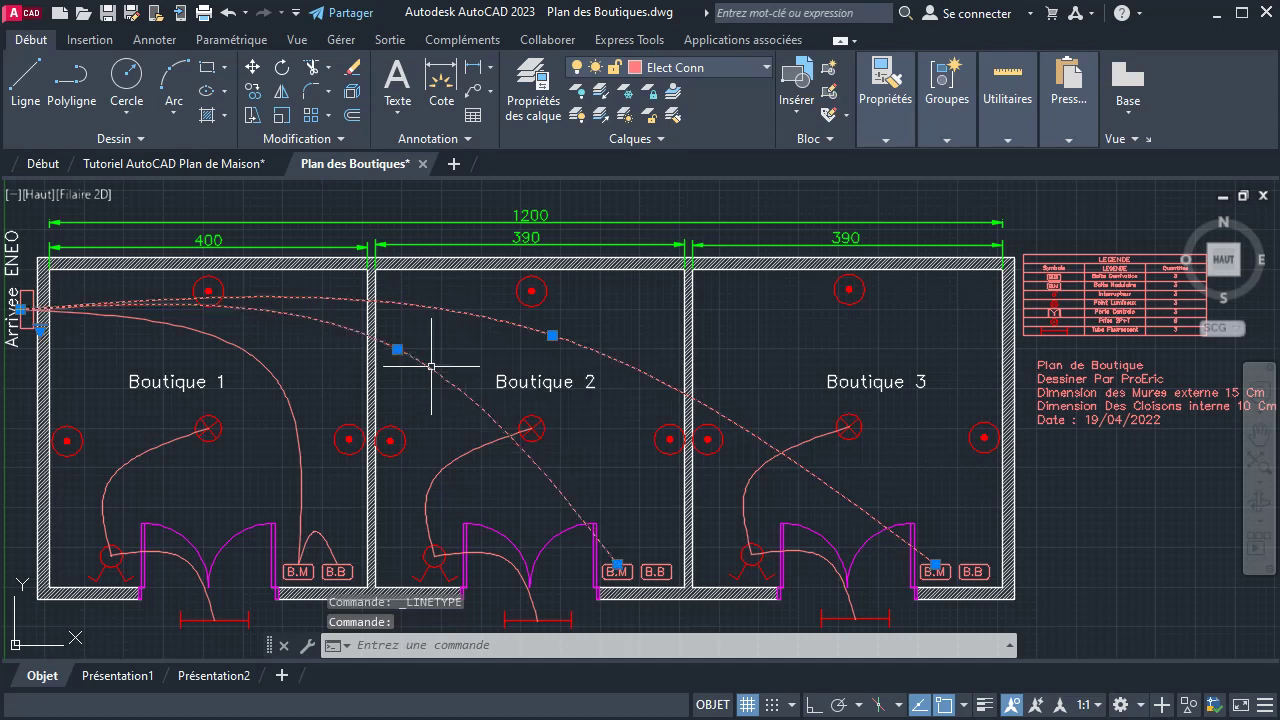
pyautogui.click(287, 396)
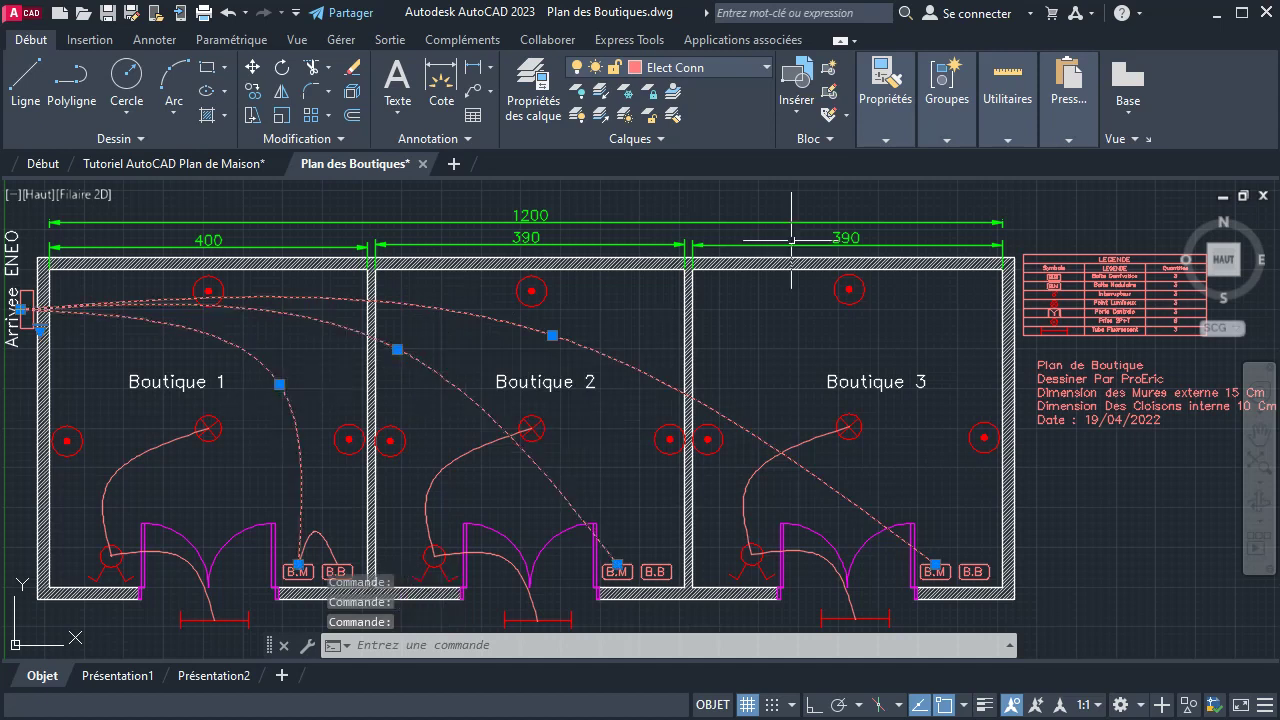
pyautogui.click(886, 143)
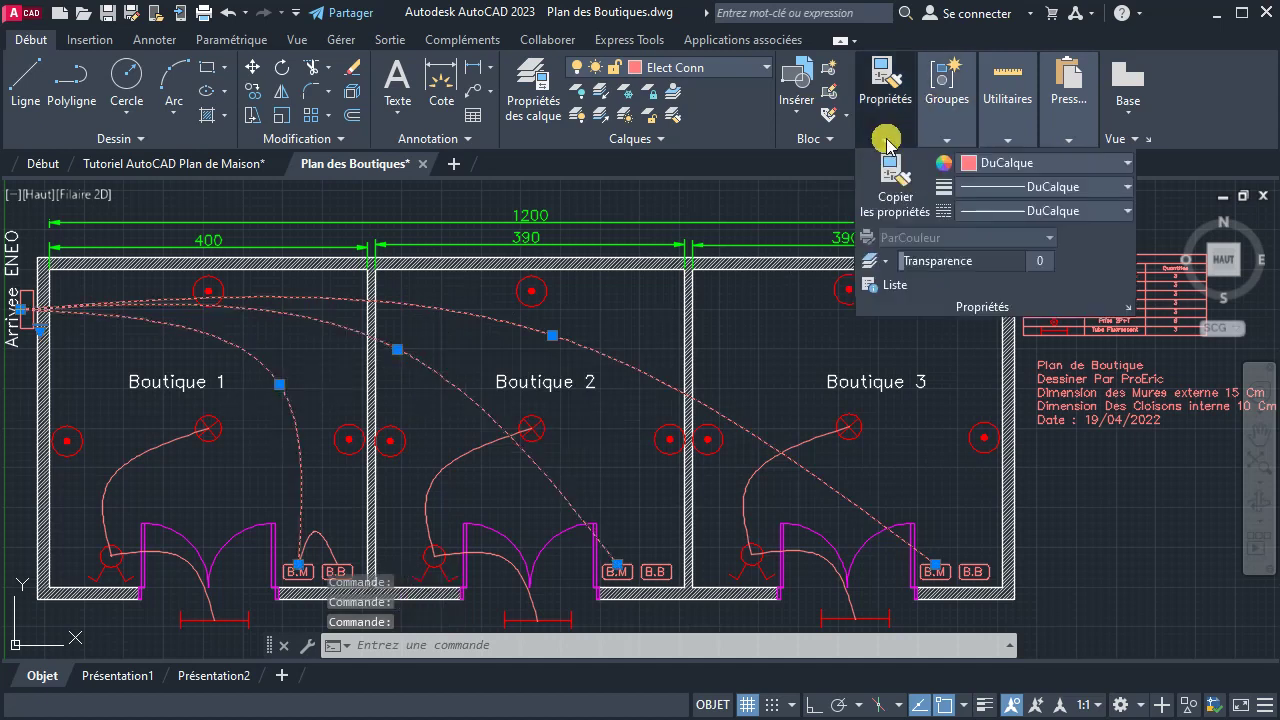
pyautogui.click(973, 212)
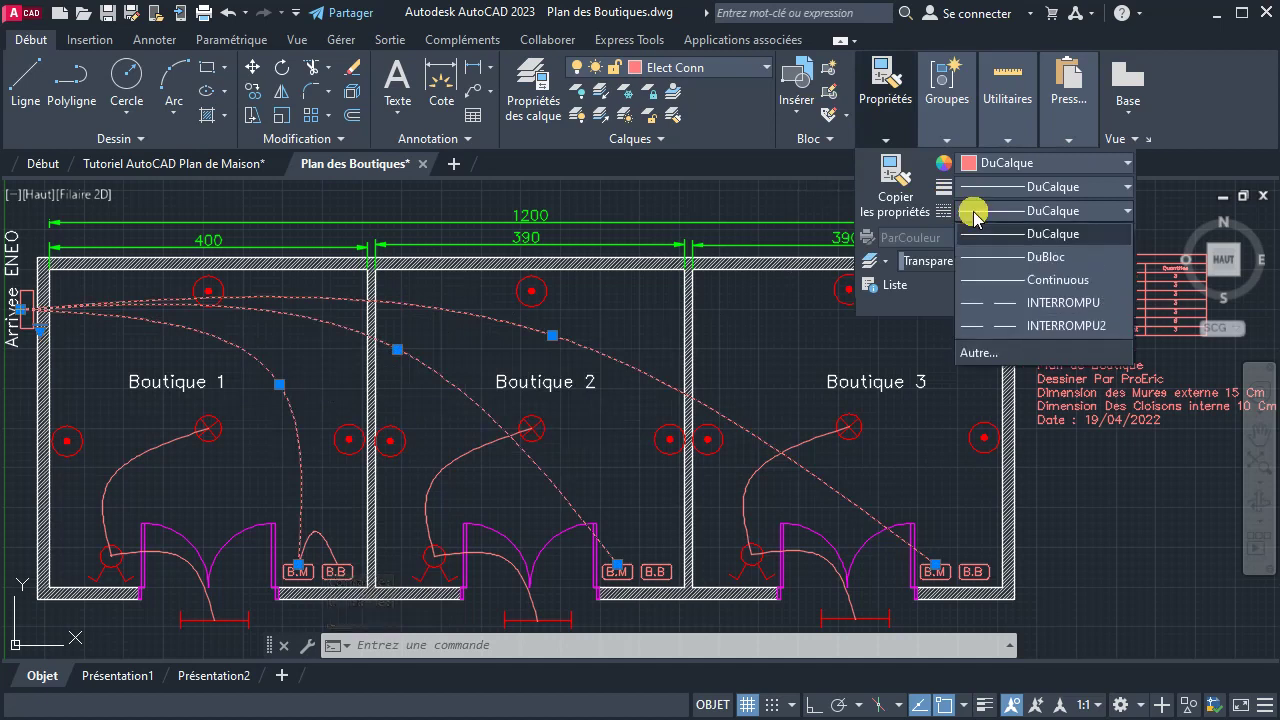
pyautogui.click(997, 303)
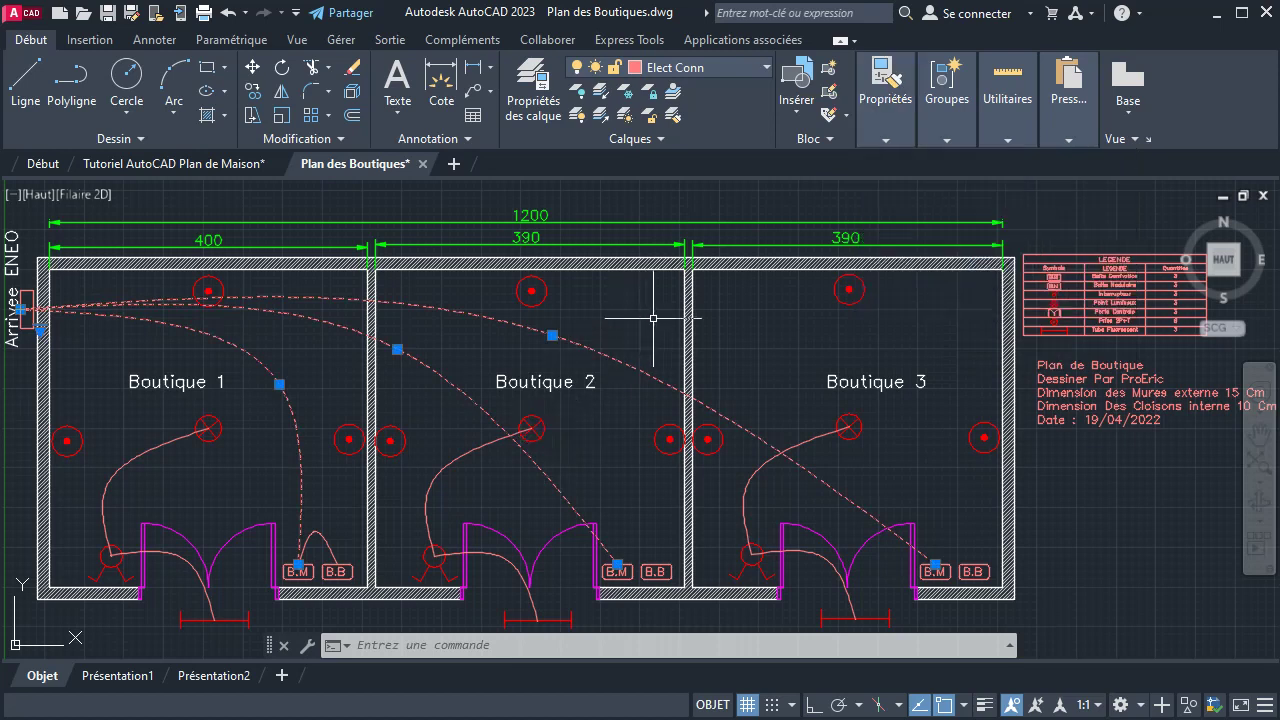
pyautogui.press('Escape')
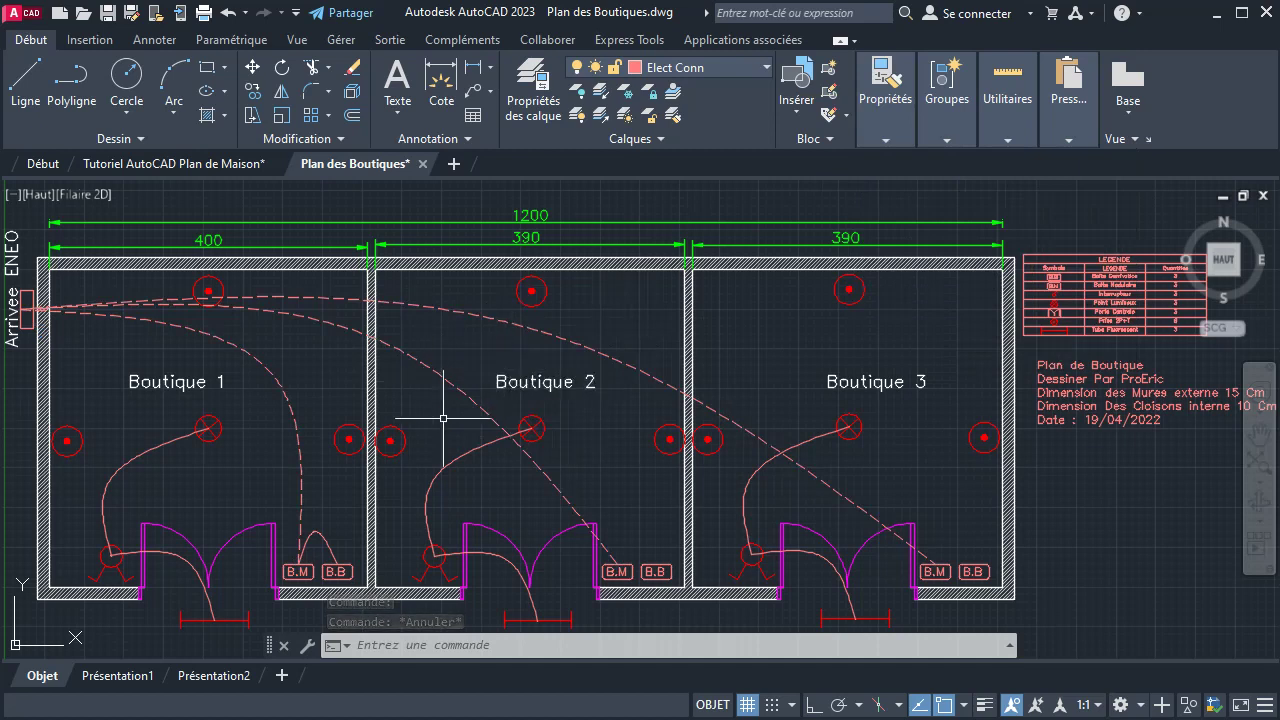
# Set the switch-to-light wires of all three boutiques to the INTERROMPU linetype
pyautogui.click(430, 458)
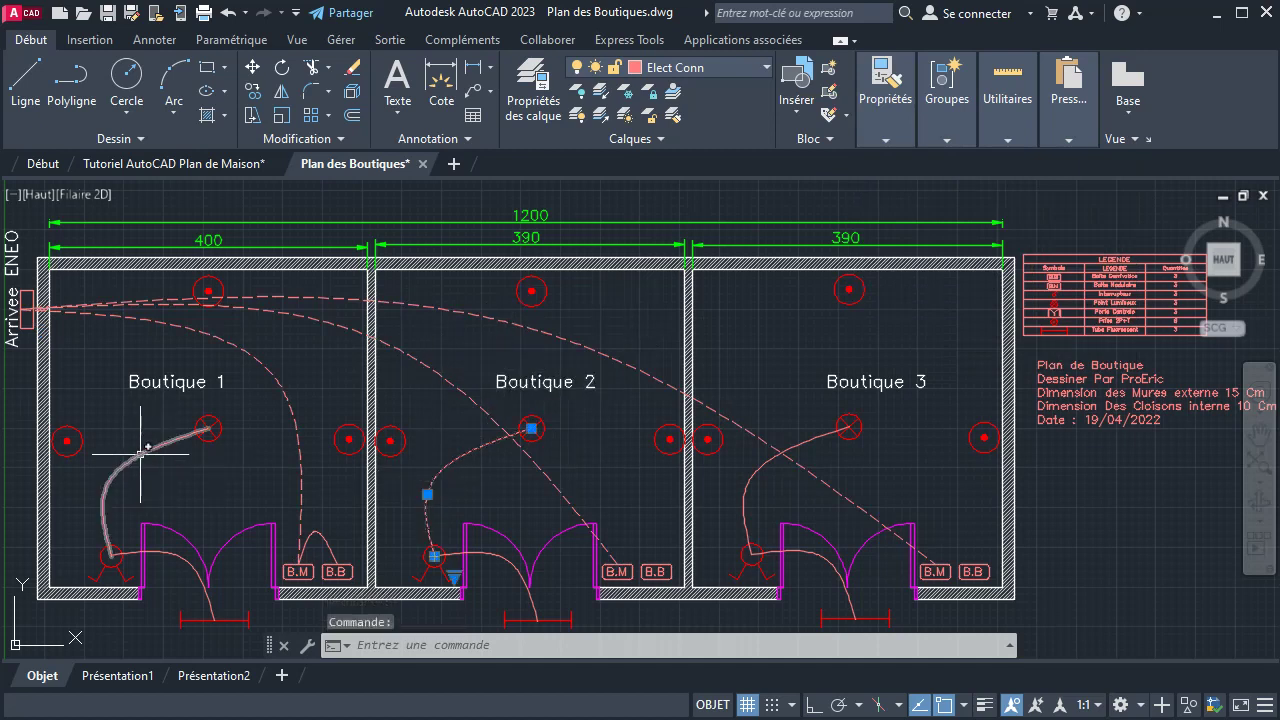
pyautogui.click(141, 453)
pyautogui.click(744, 515)
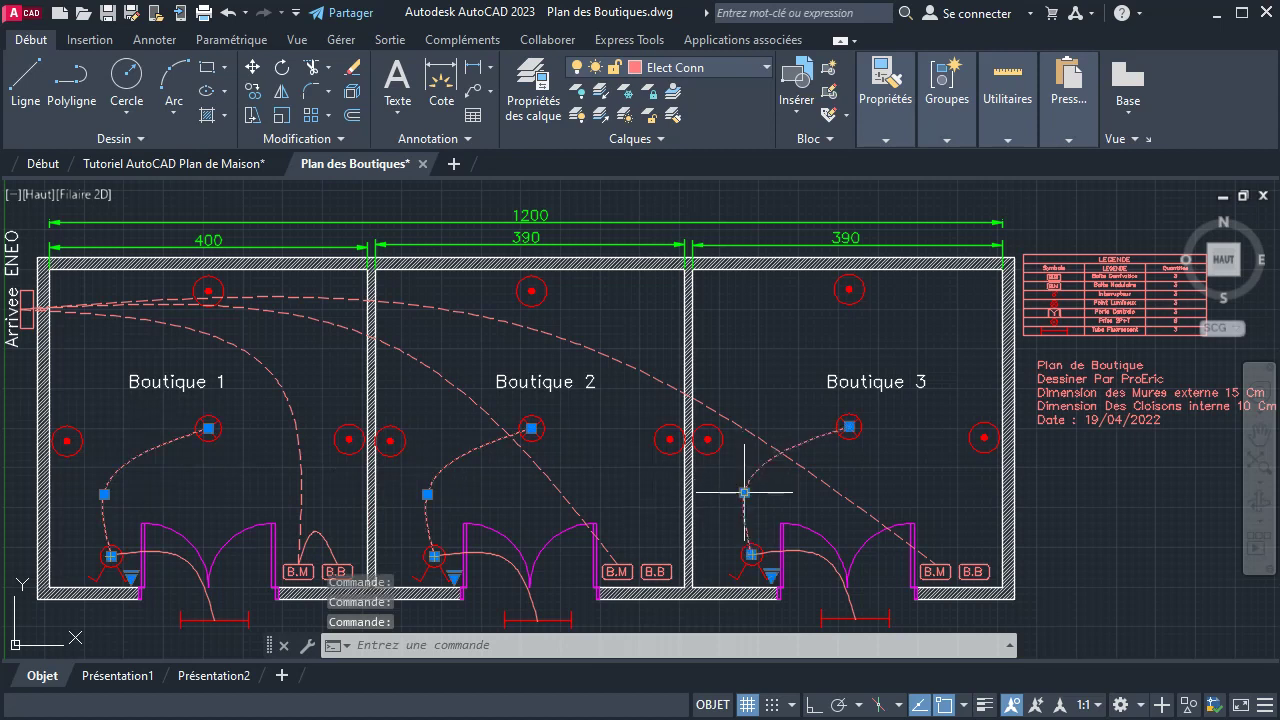
pyautogui.click(945, 142)
pyautogui.click(886, 140)
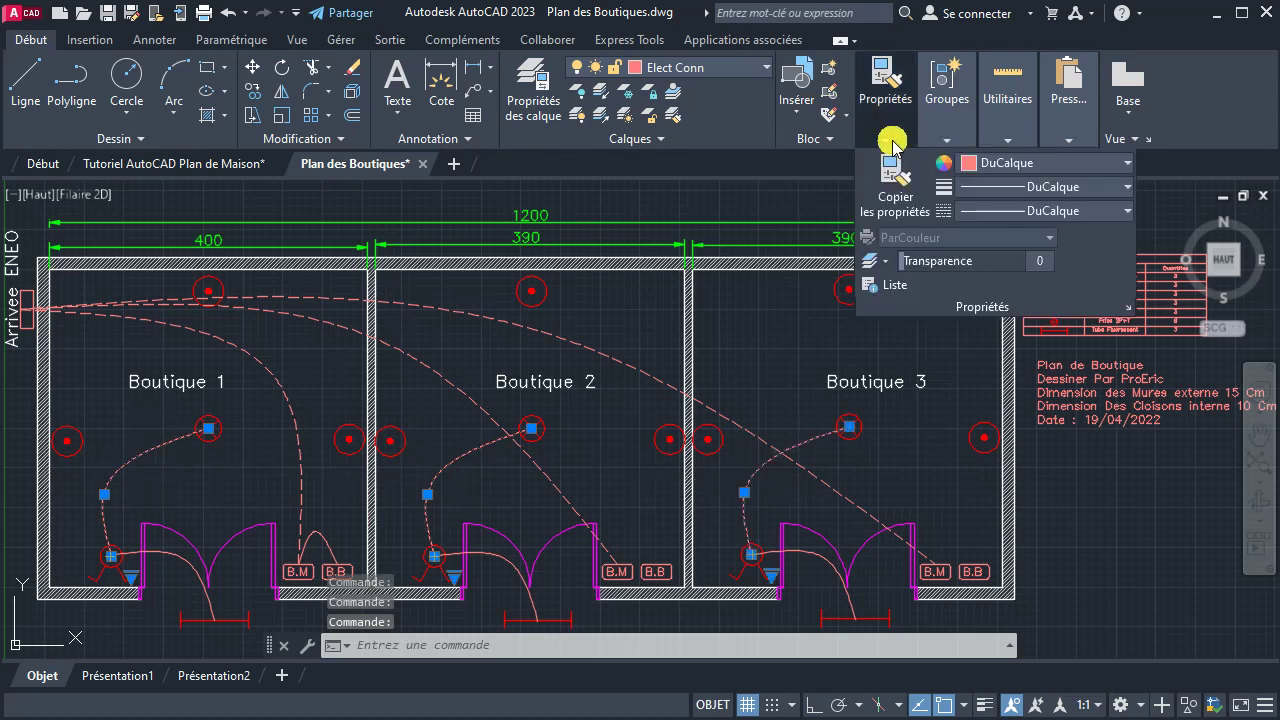
pyautogui.click(972, 216)
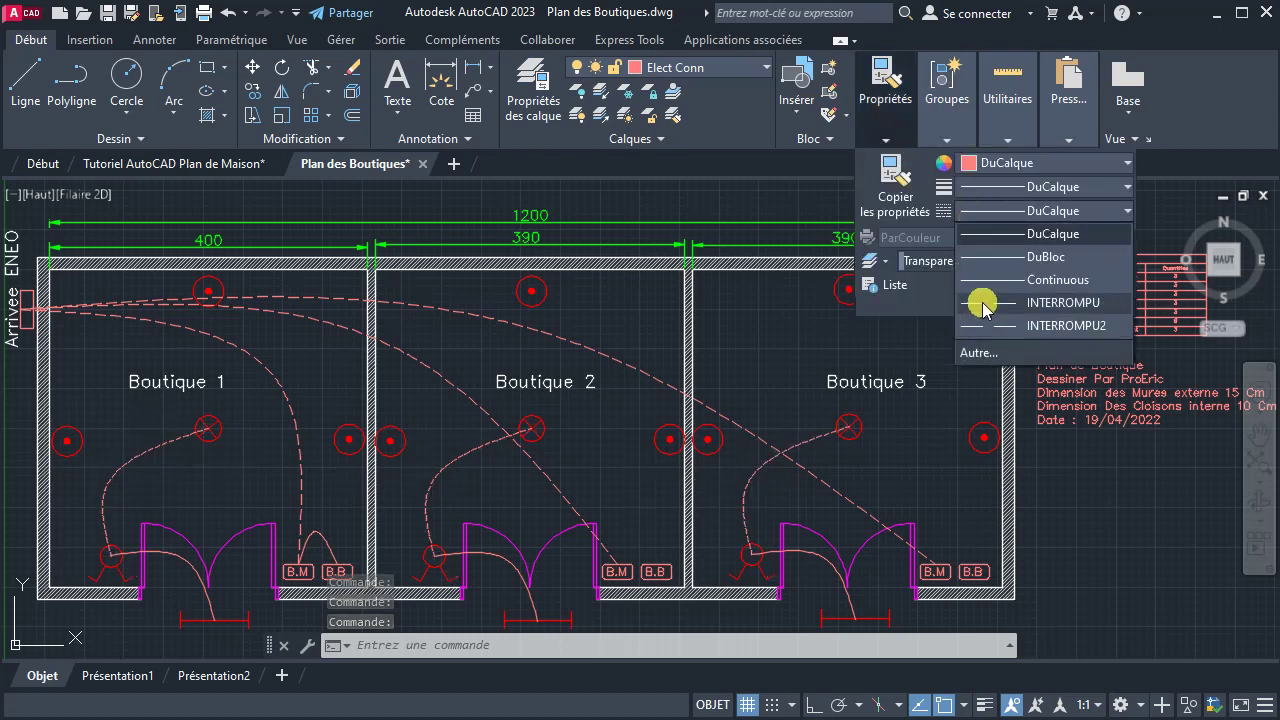
pyautogui.click(980, 297)
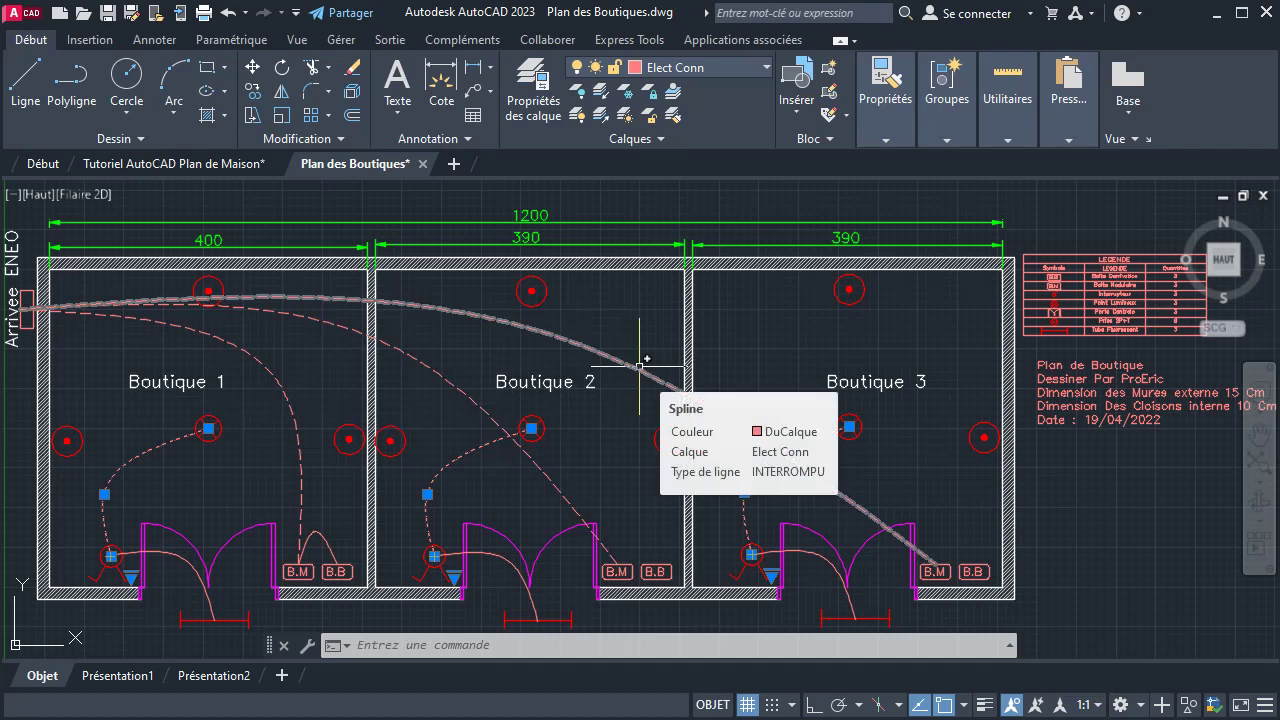
# Clear the selection, set LTSCALE to 10 and regenerate the drawing
pyautogui.press('Escape')
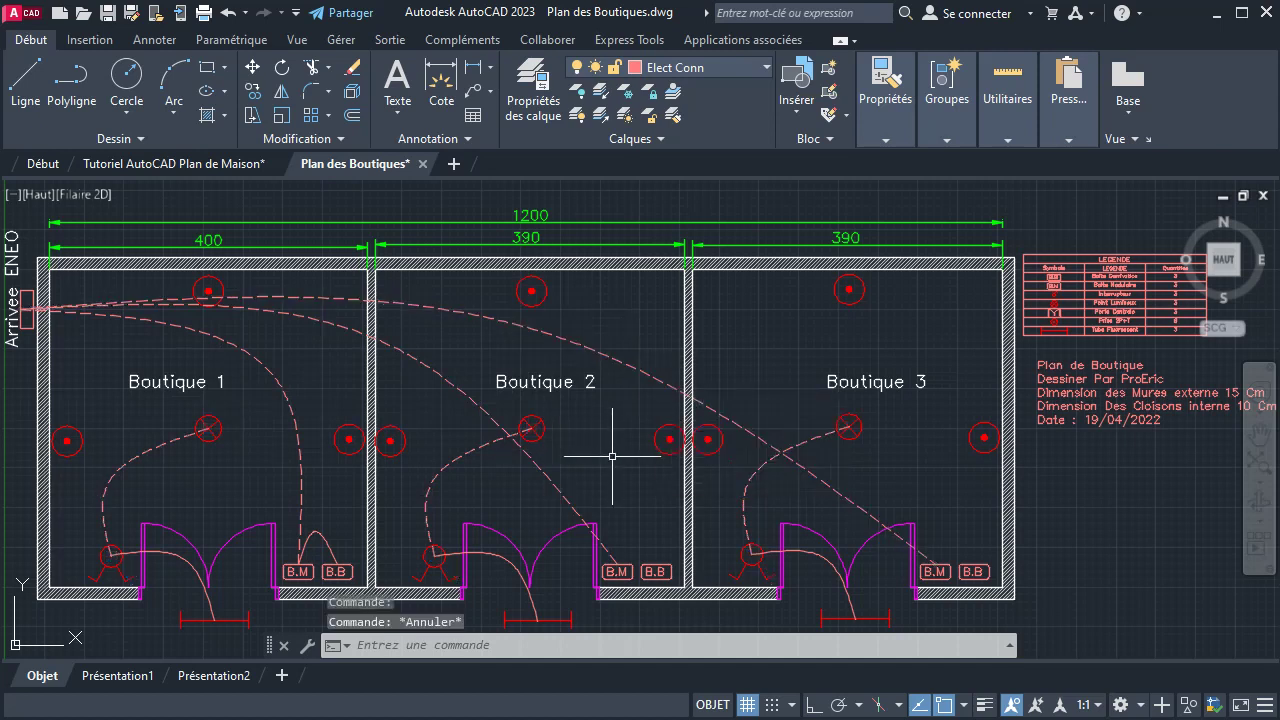
pyautogui.write('LT')
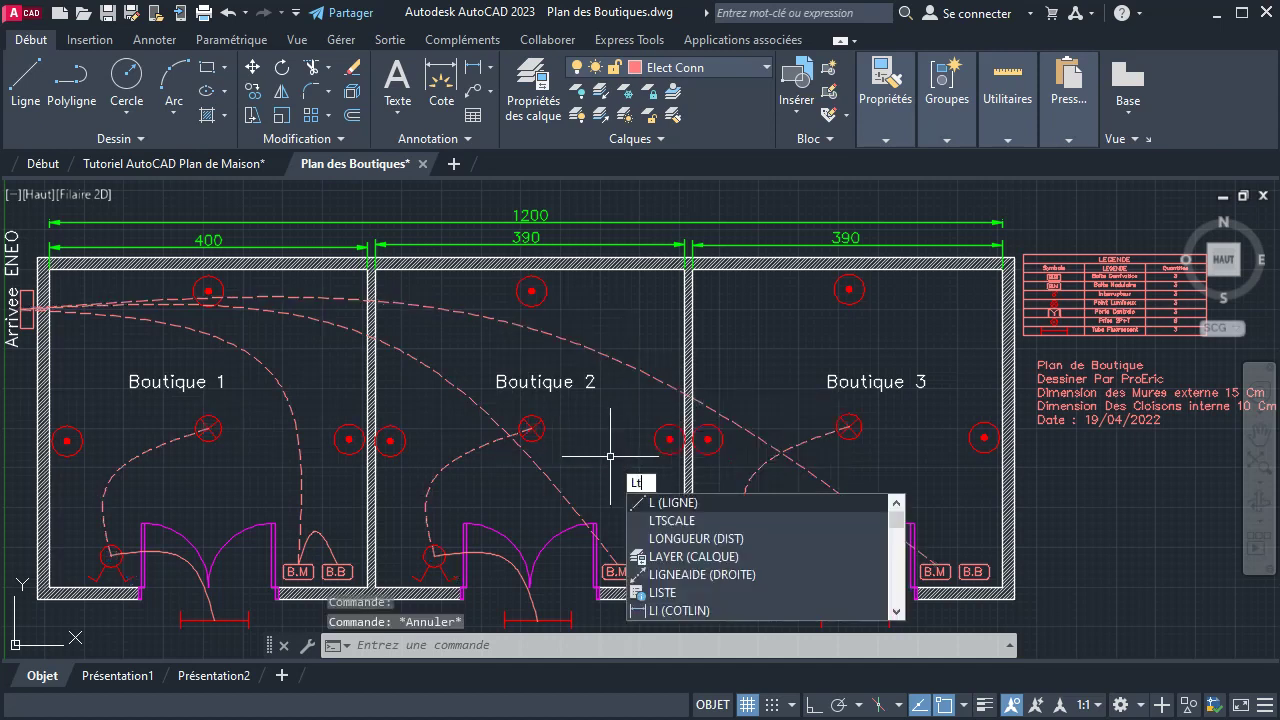
pyautogui.write('S')
pyautogui.press('Return')
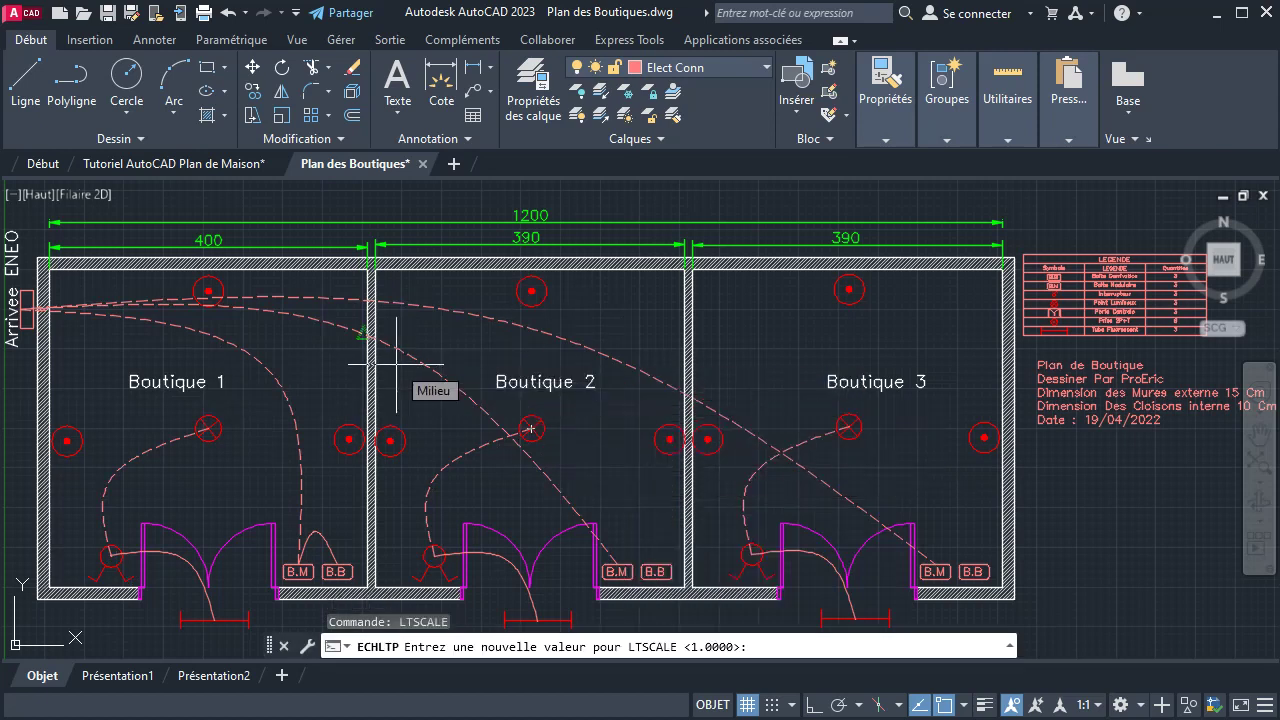
pyautogui.write('10')
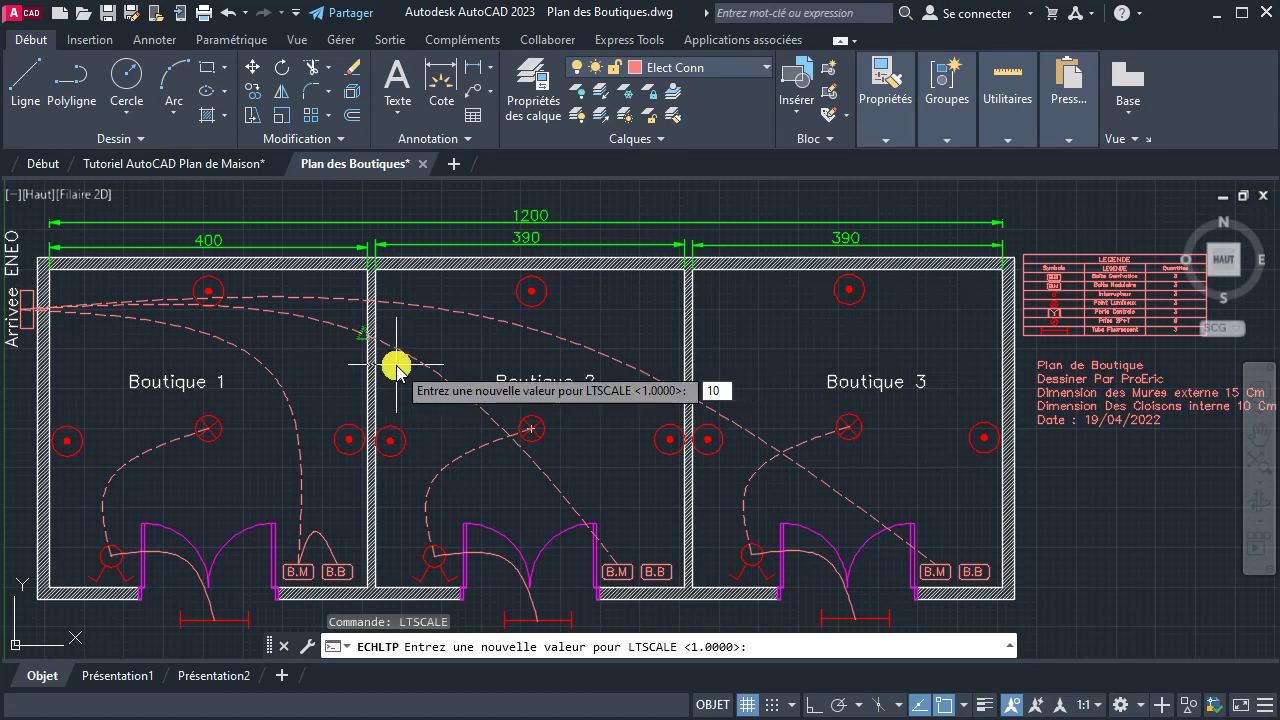
pyautogui.press('Return')
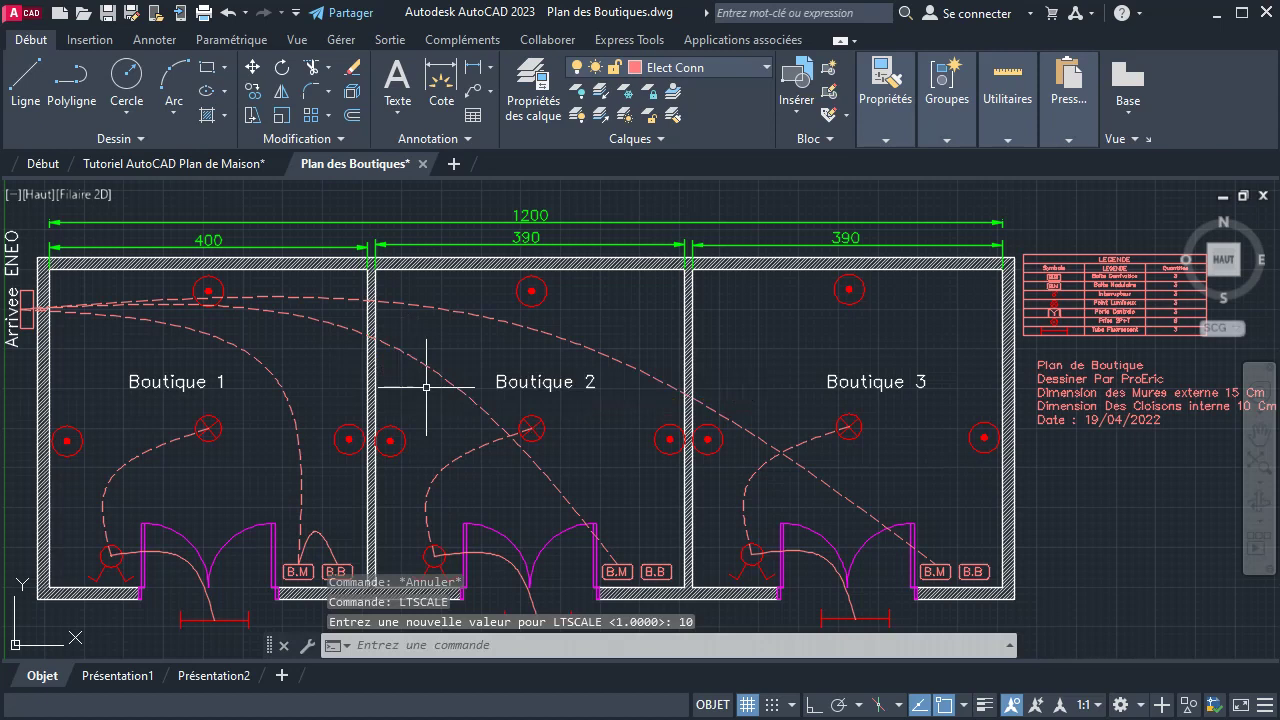
pyautogui.write('REG')
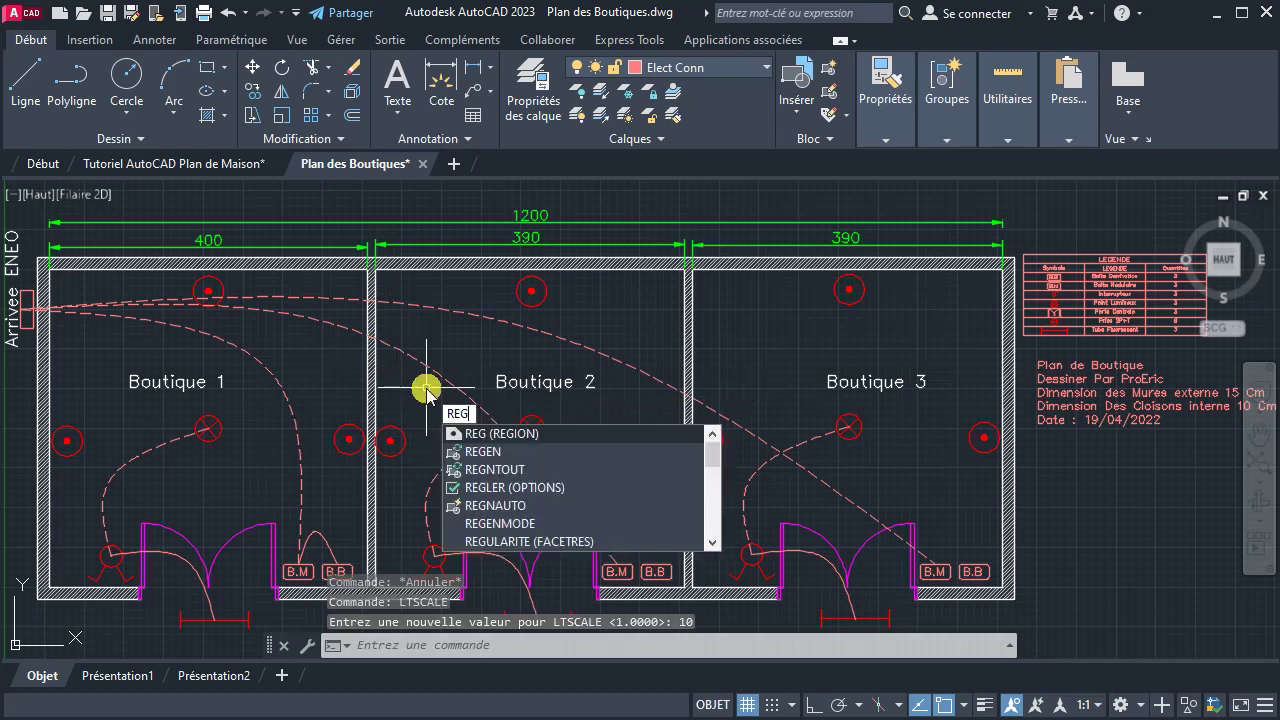
pyautogui.write('EN')
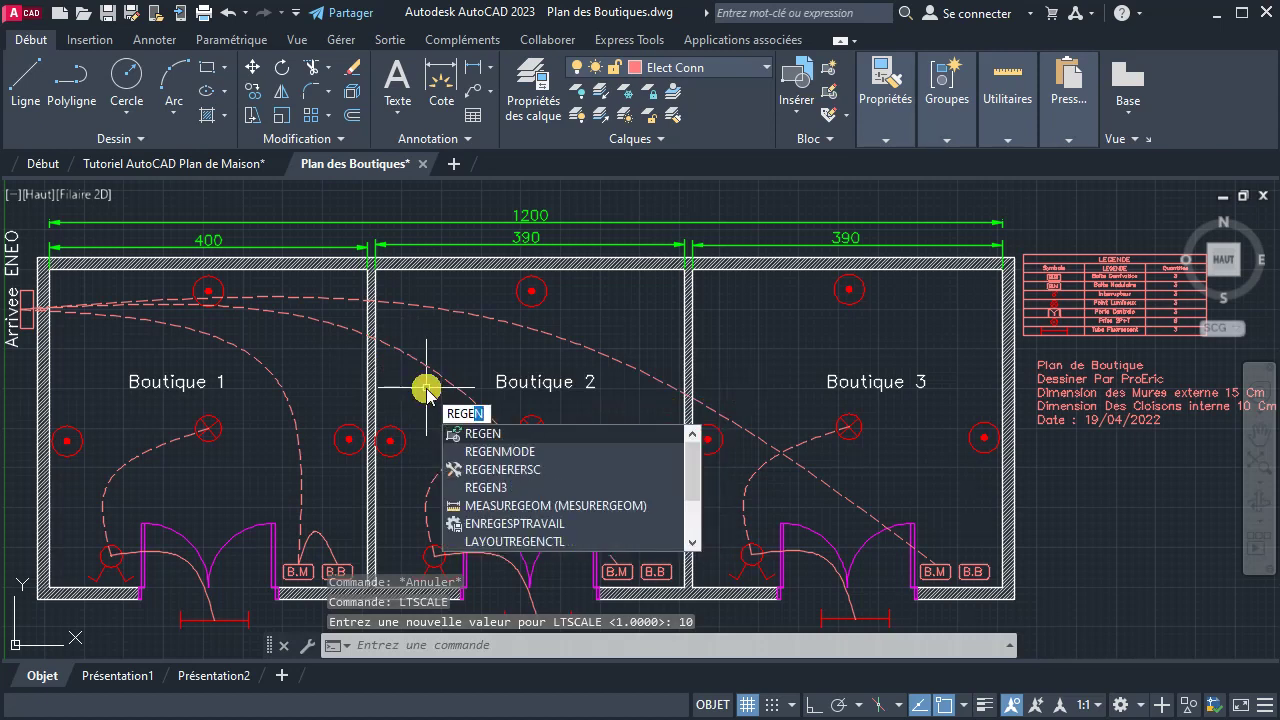
pyautogui.press('Return')
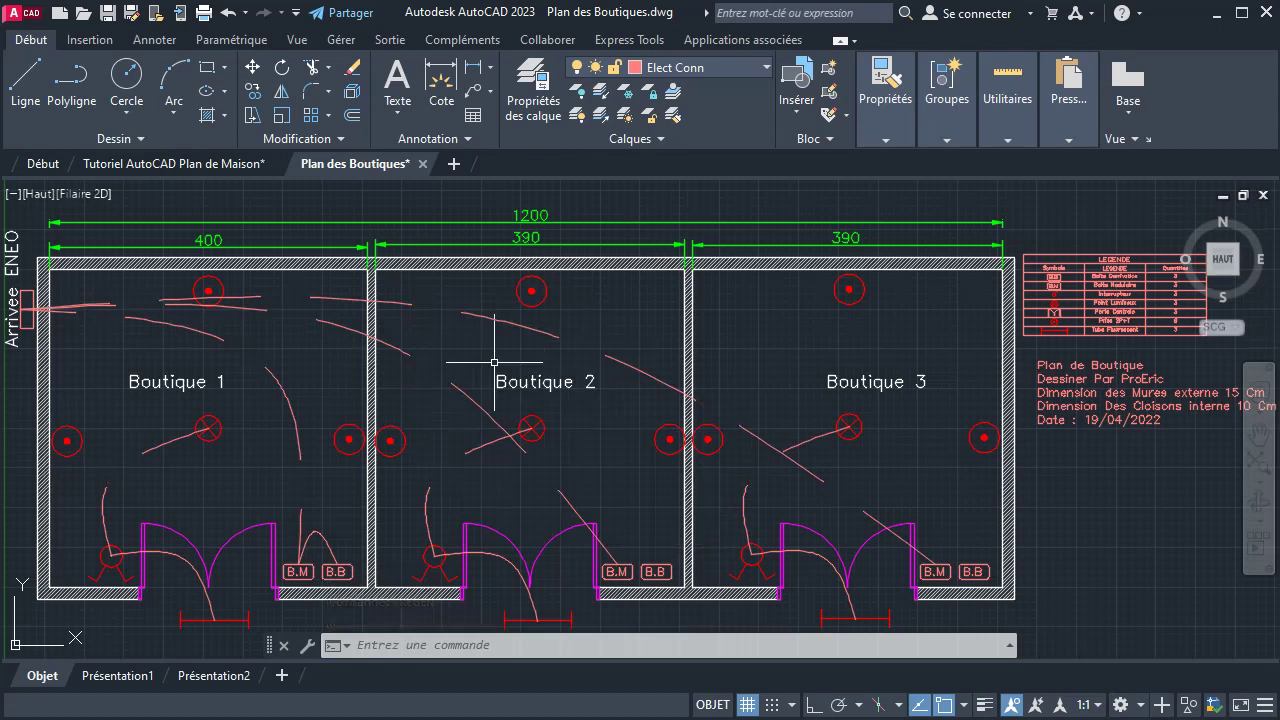
# Change LTSCALE to 5 and regenerate the drawing
pyautogui.write('LTSCALE')
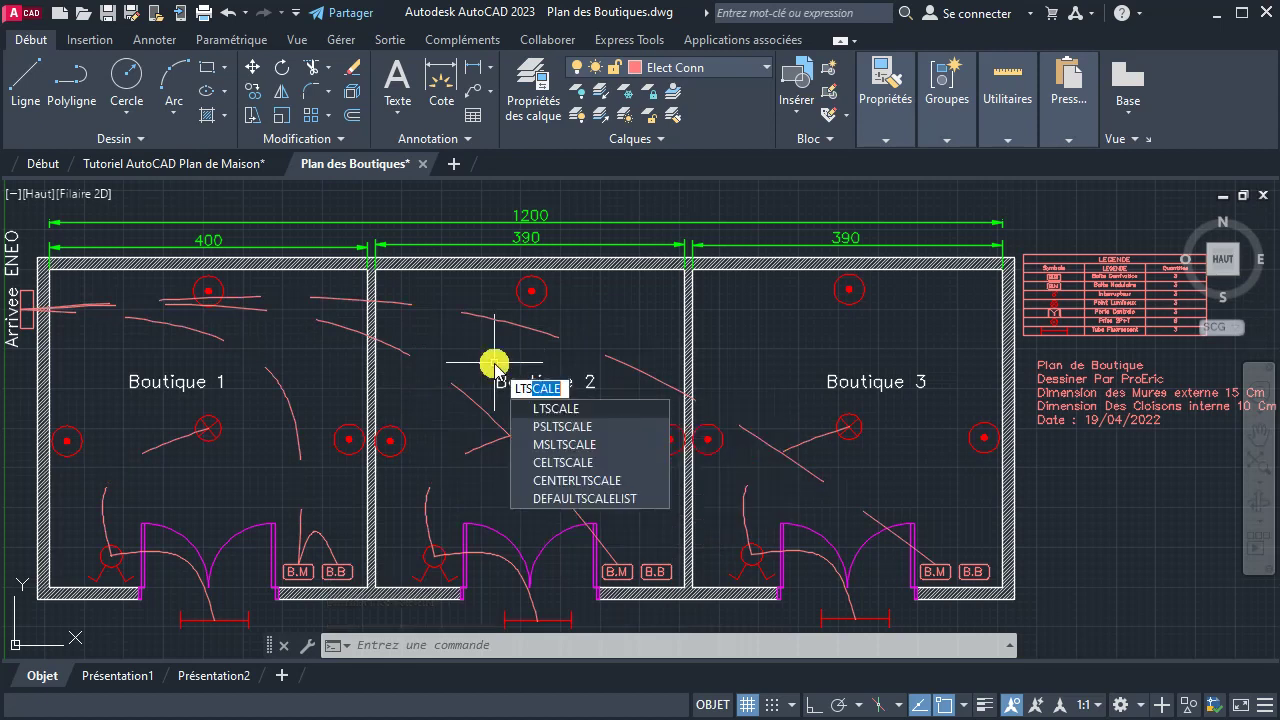
pyautogui.press('Return')
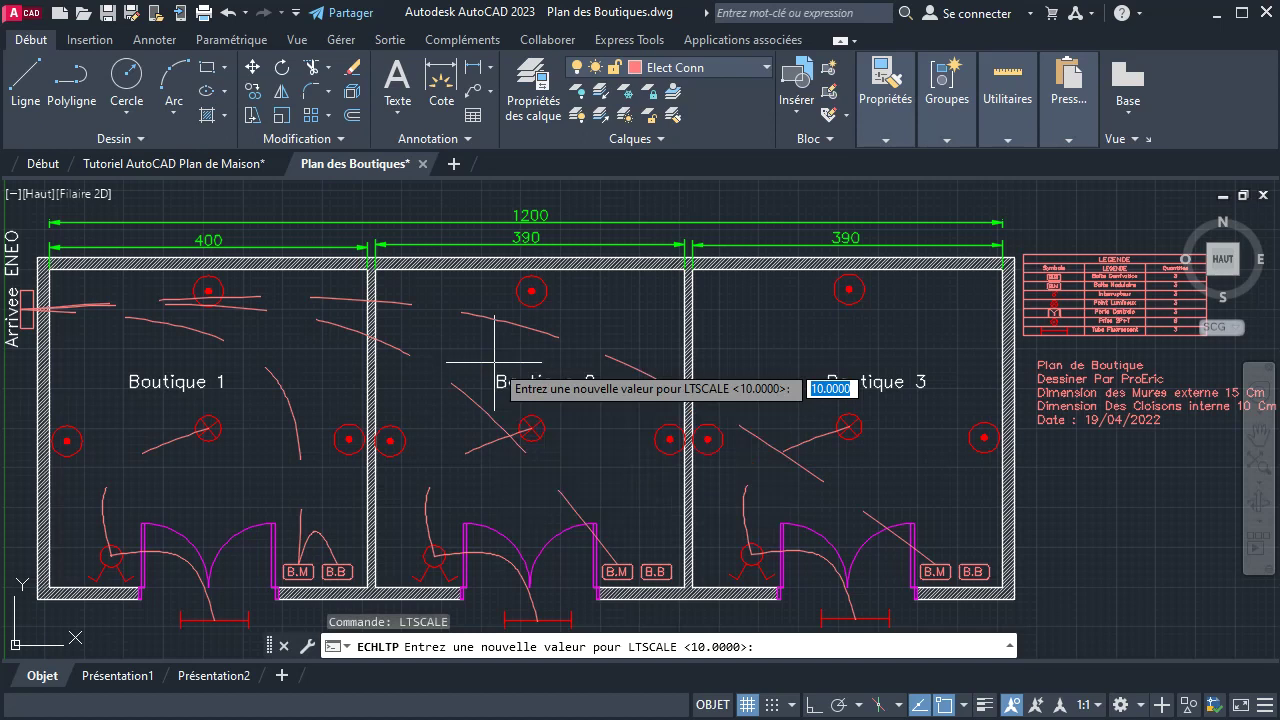
pyautogui.write('5')
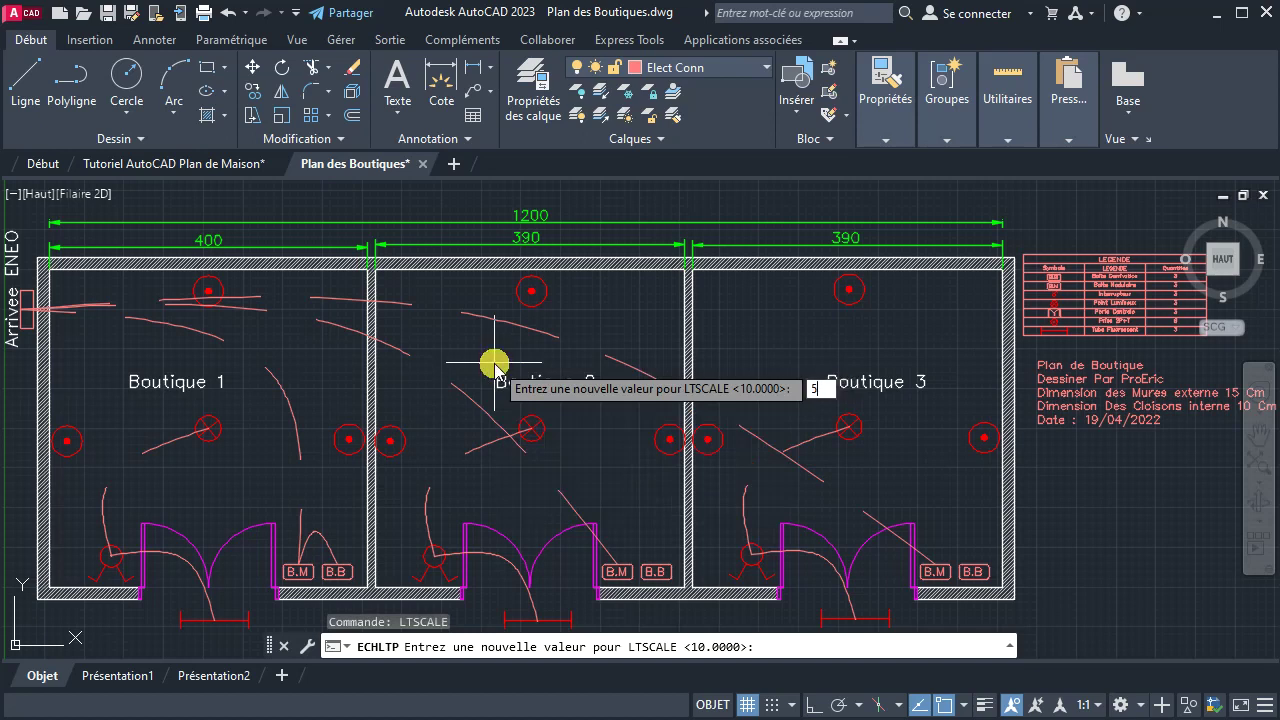
pyautogui.press('Return')
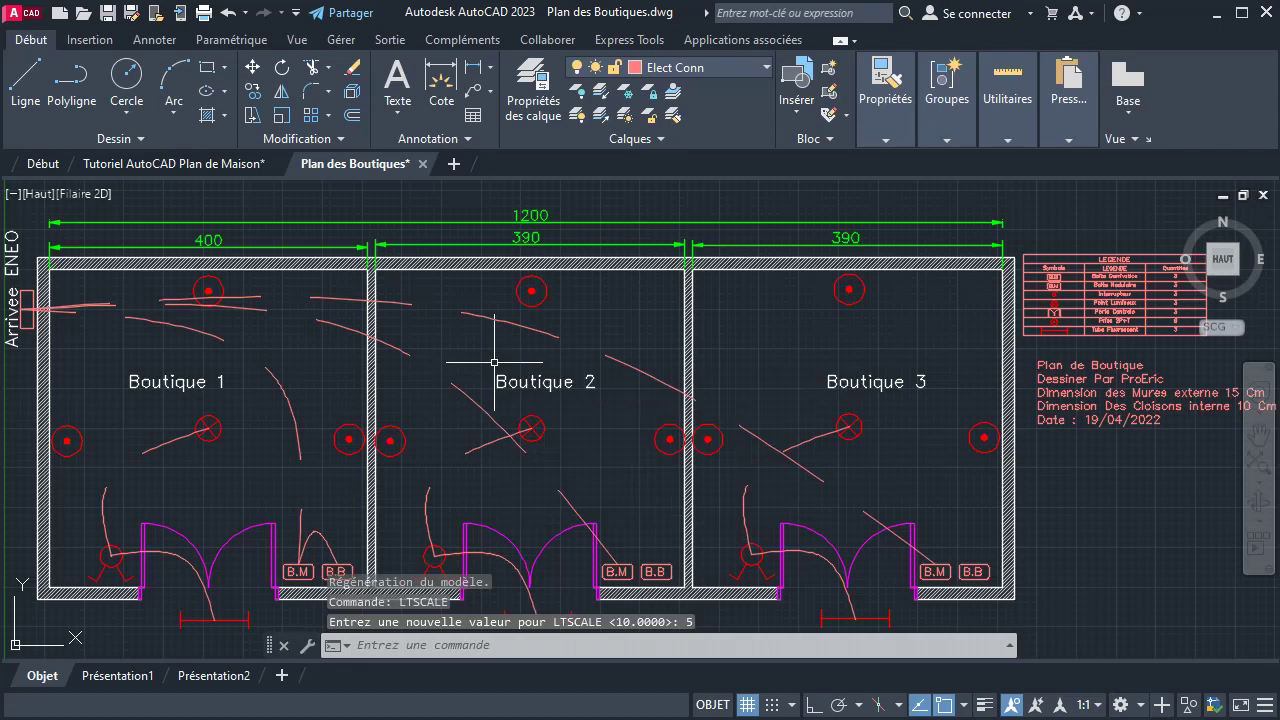
pyautogui.write('regen')
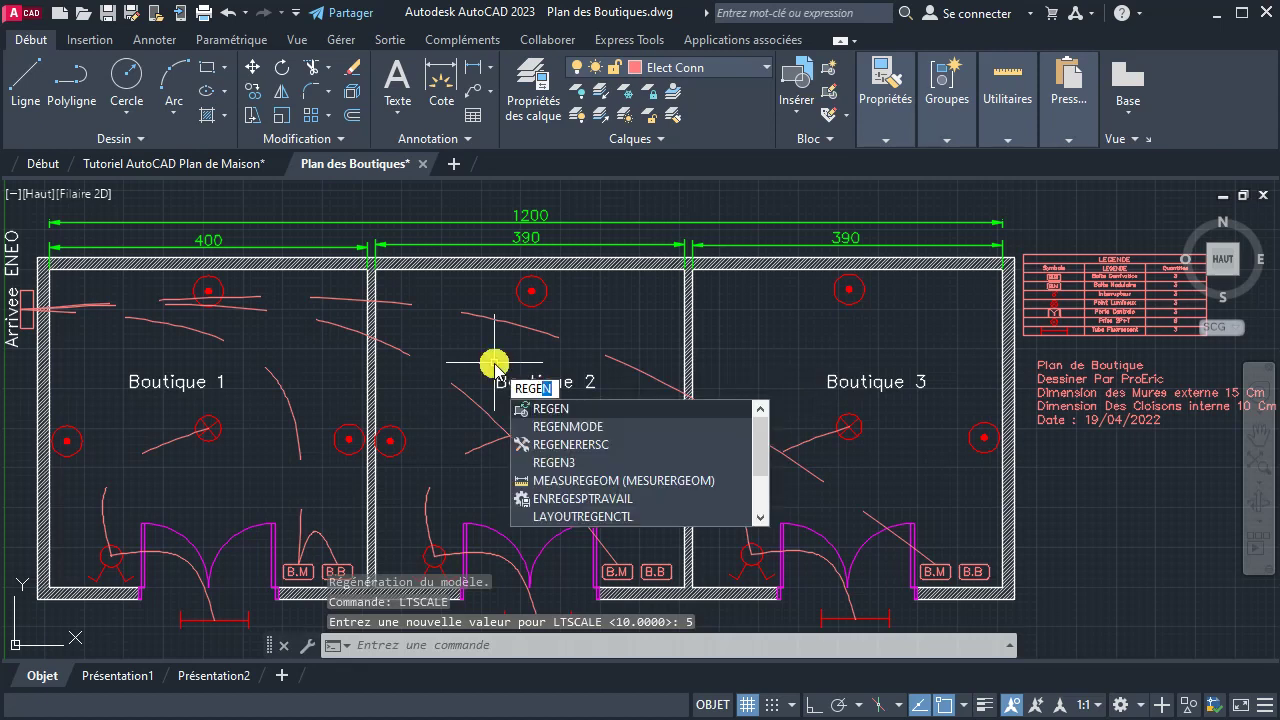
pyautogui.press('Return')
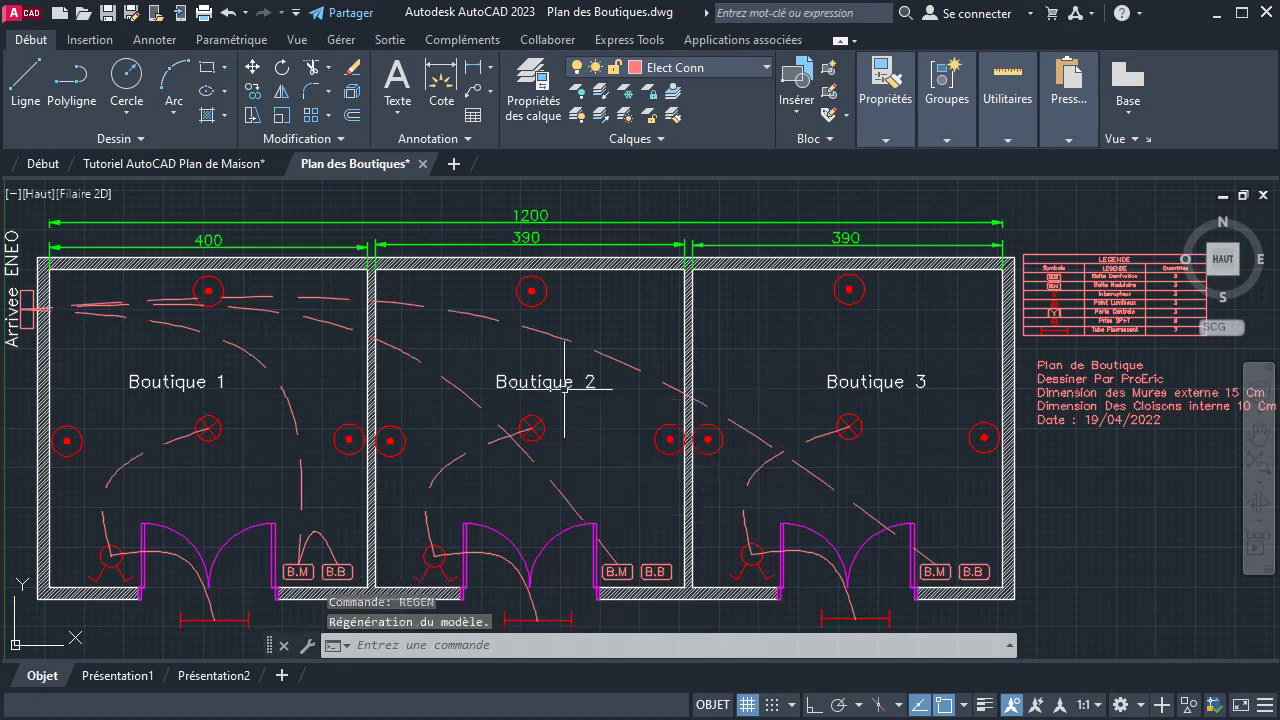
# In a new blank drawing, draw an open six-vertex zigzag polyline and zoom to extents
pyautogui.click(453, 164)
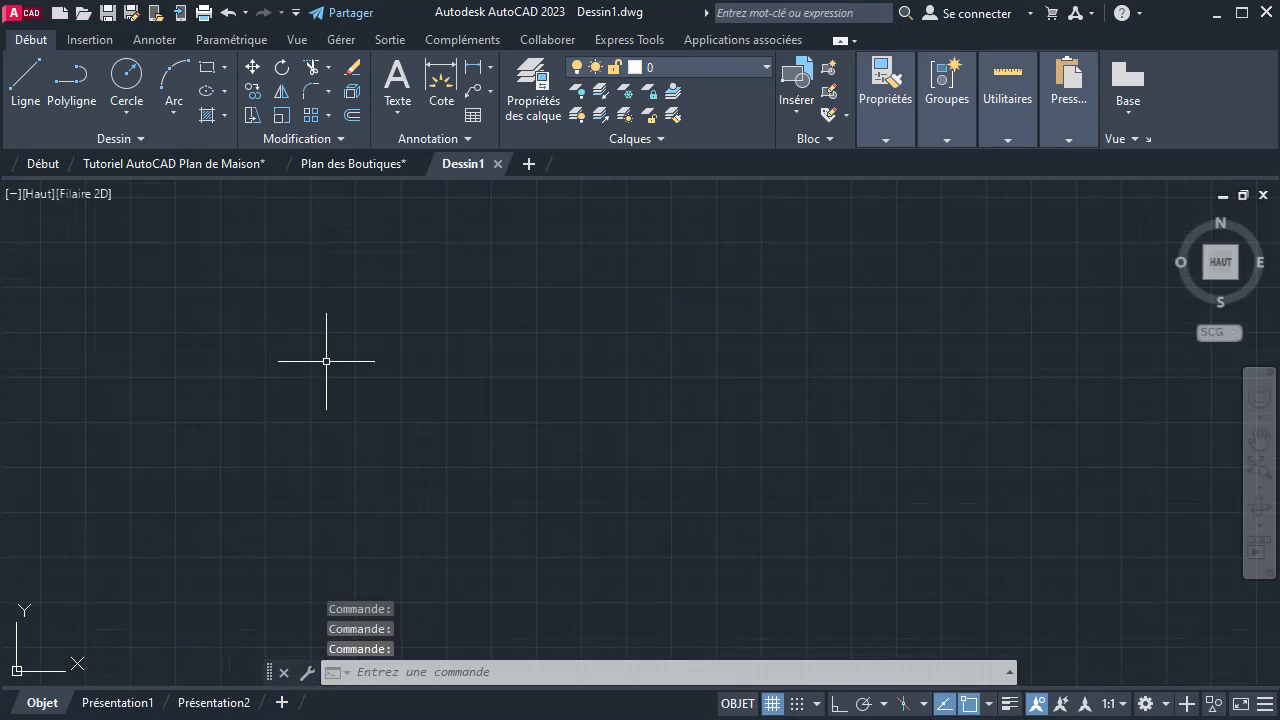
pyautogui.click(71, 76)
pyautogui.click(176, 323)
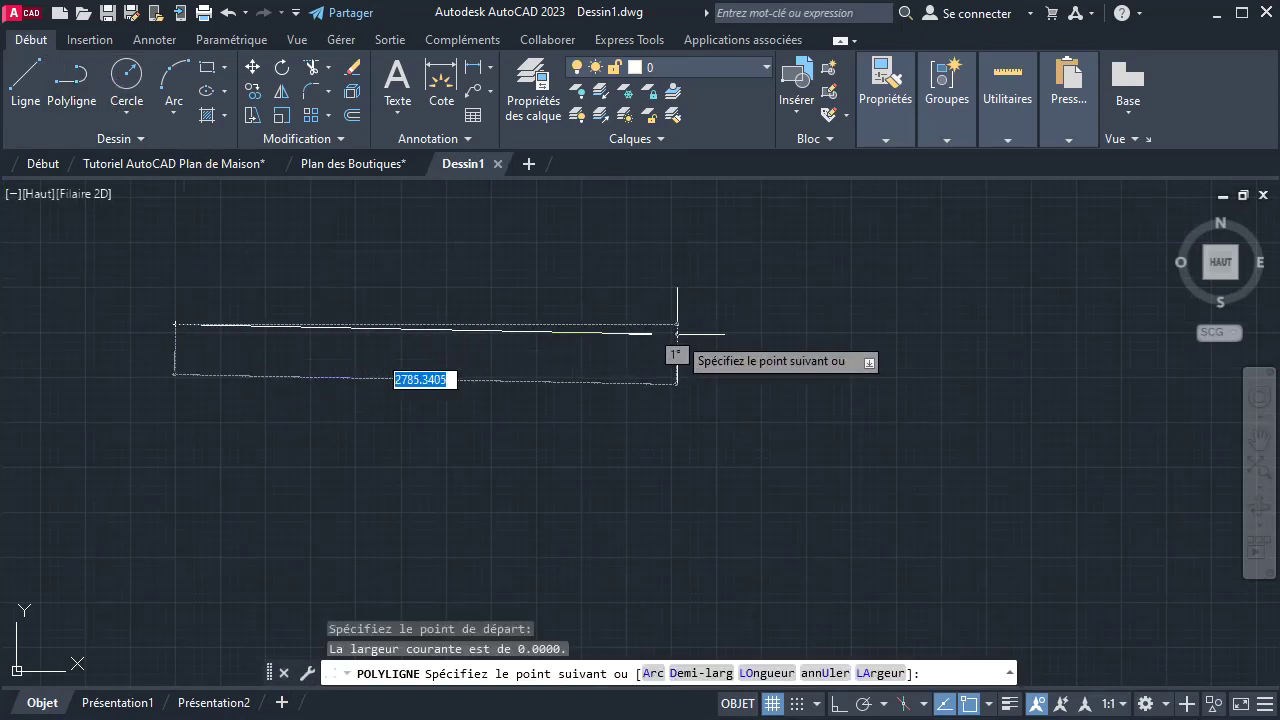
pyautogui.click(636, 283)
pyautogui.click(802, 424)
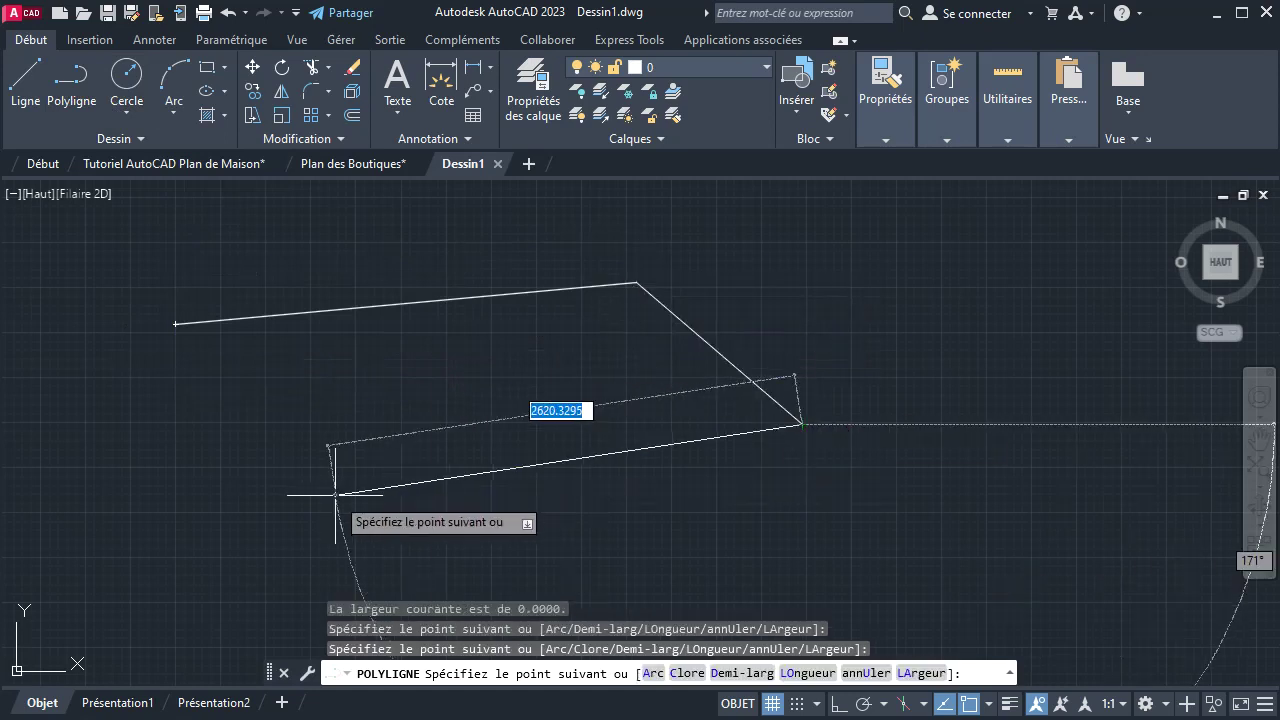
pyautogui.click(336, 494)
pyautogui.click(152, 401)
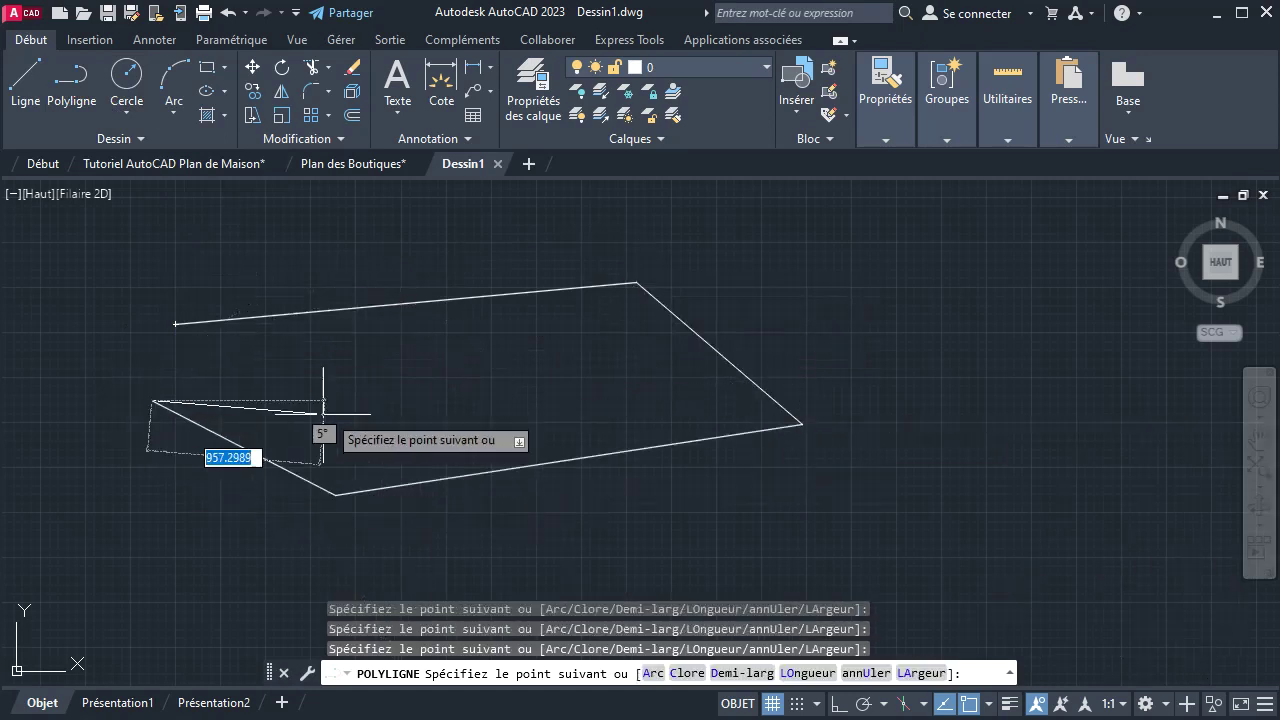
pyautogui.click(530, 385)
pyautogui.rightClick(607, 339)
pyautogui.click(640, 353)
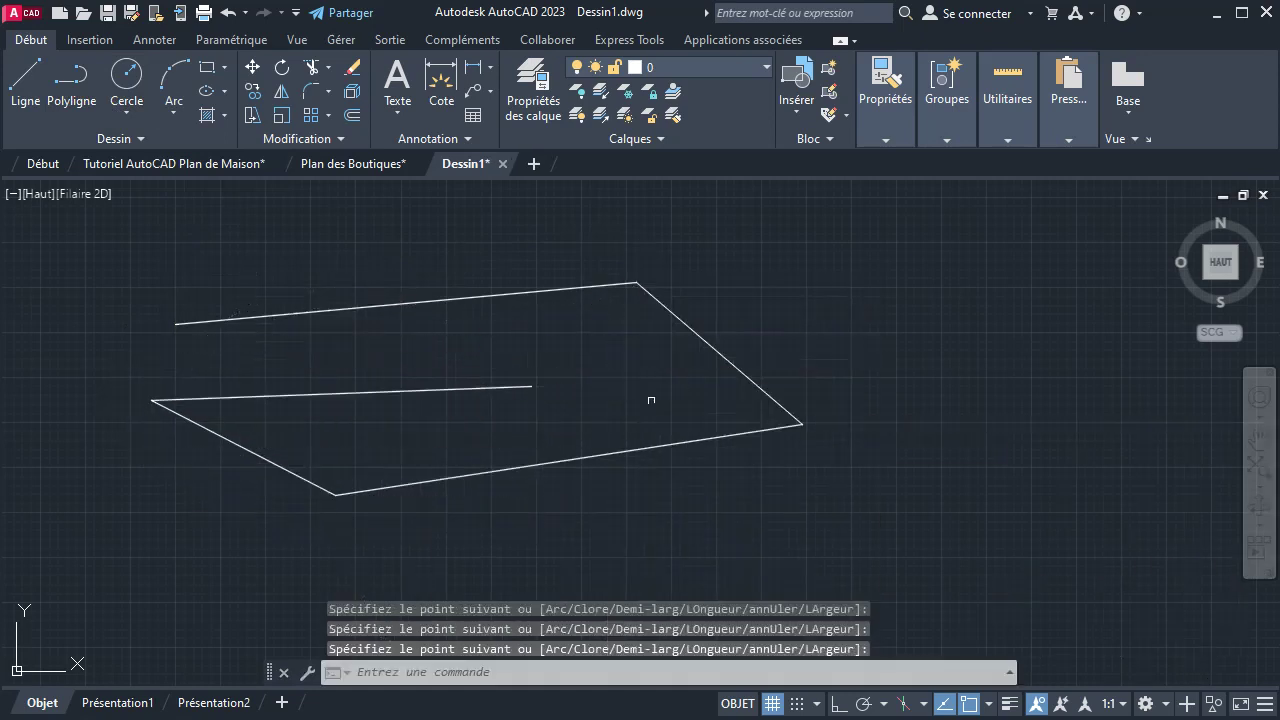
pyautogui.click(1261, 470)
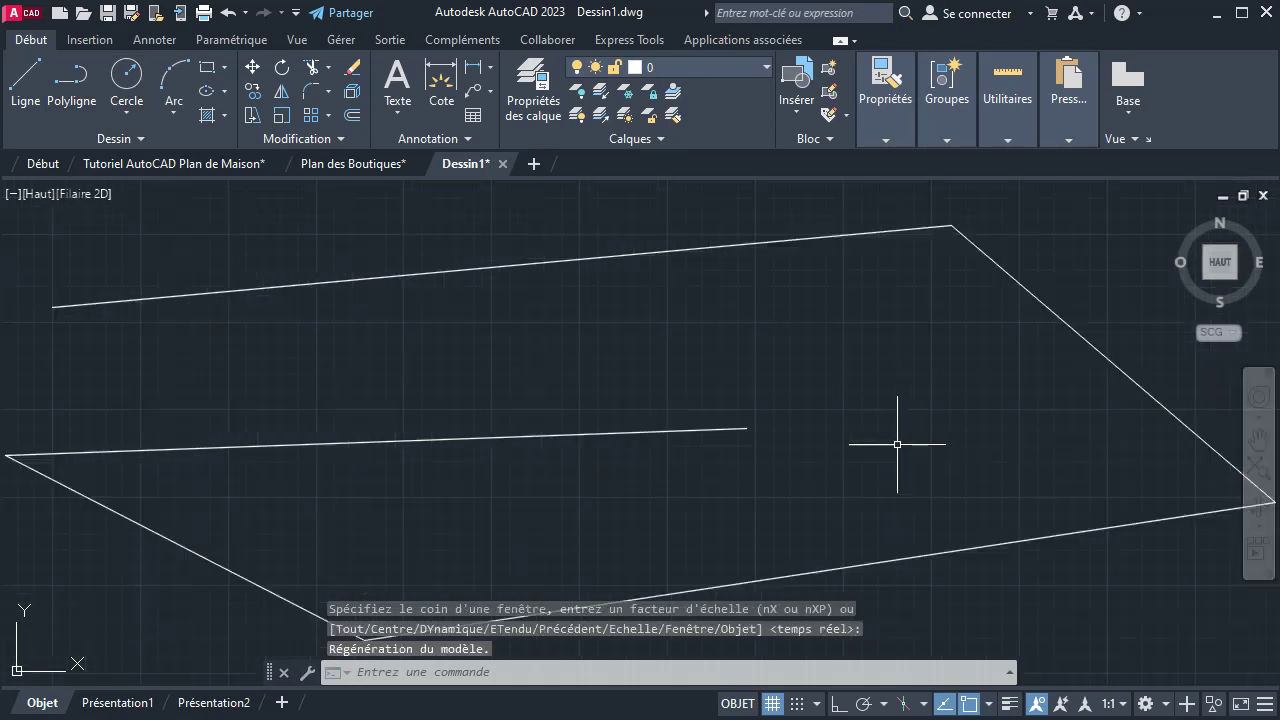
pyautogui.scroll(-2, 904, 448)
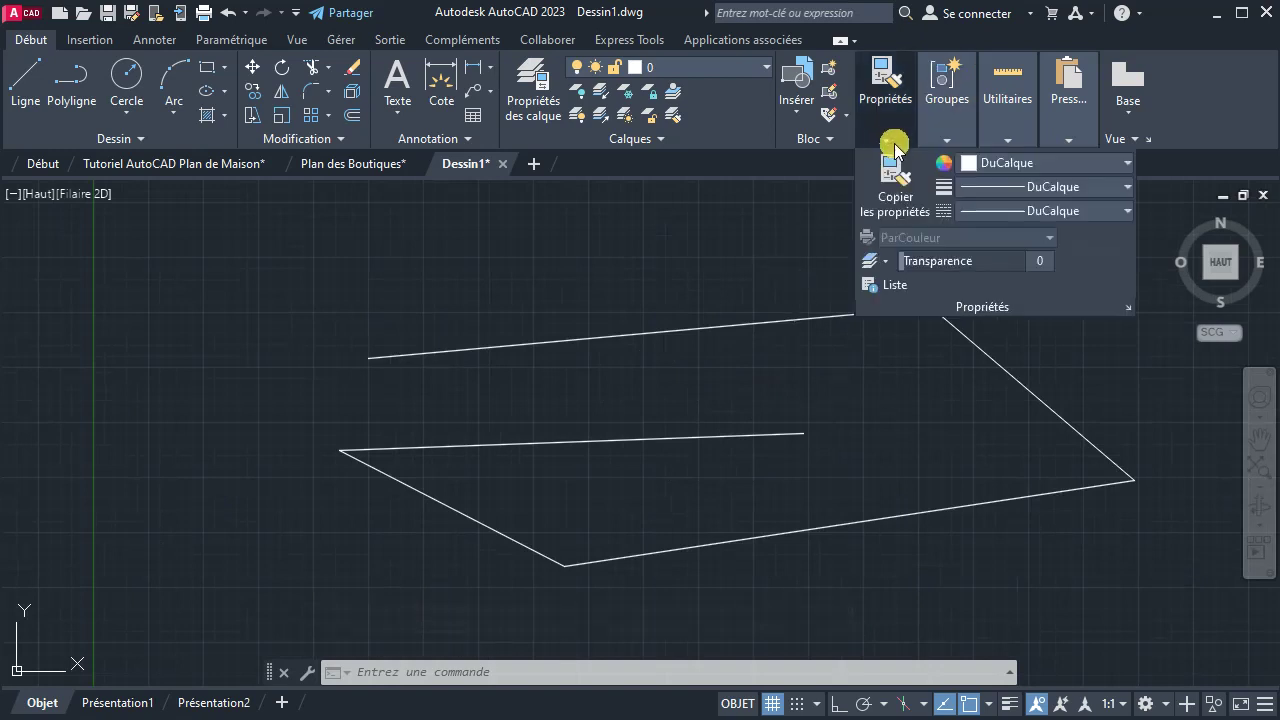
# Window-select the zigzag polyline and go to the Linetype Manager from the linetype list
pyautogui.click(946, 100)
pyautogui.click(594, 252)
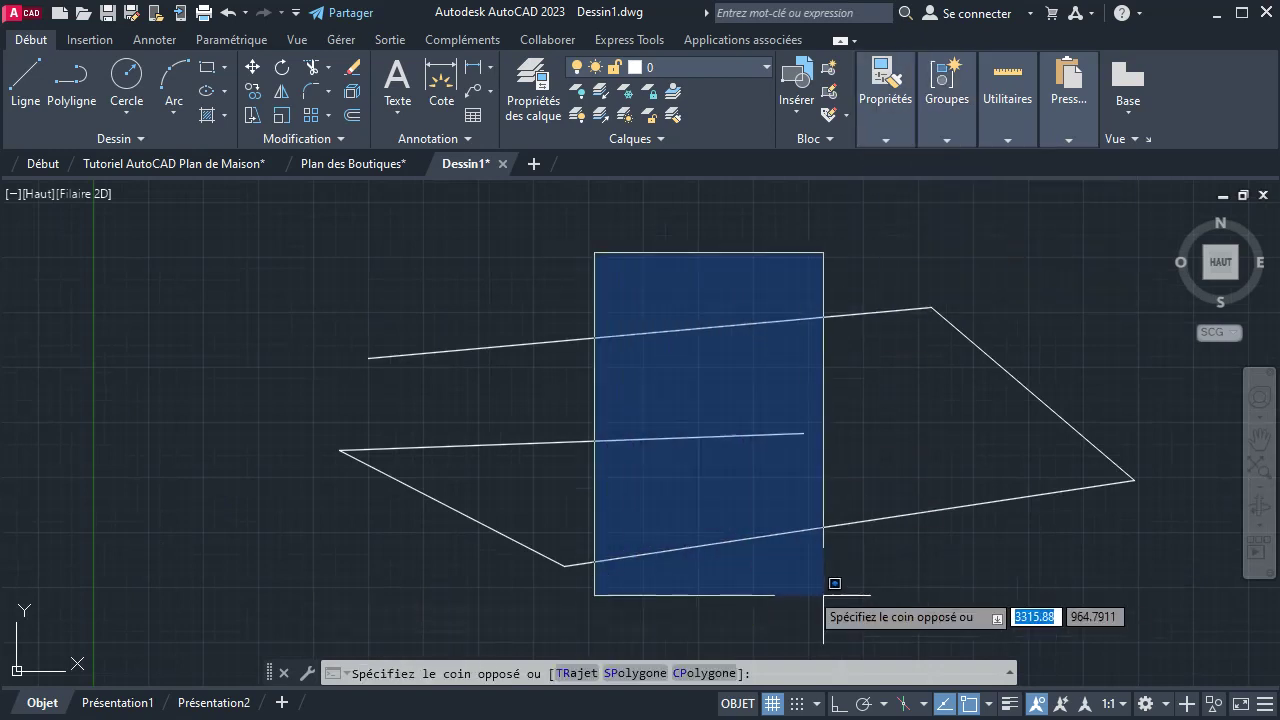
pyautogui.click(310, 518)
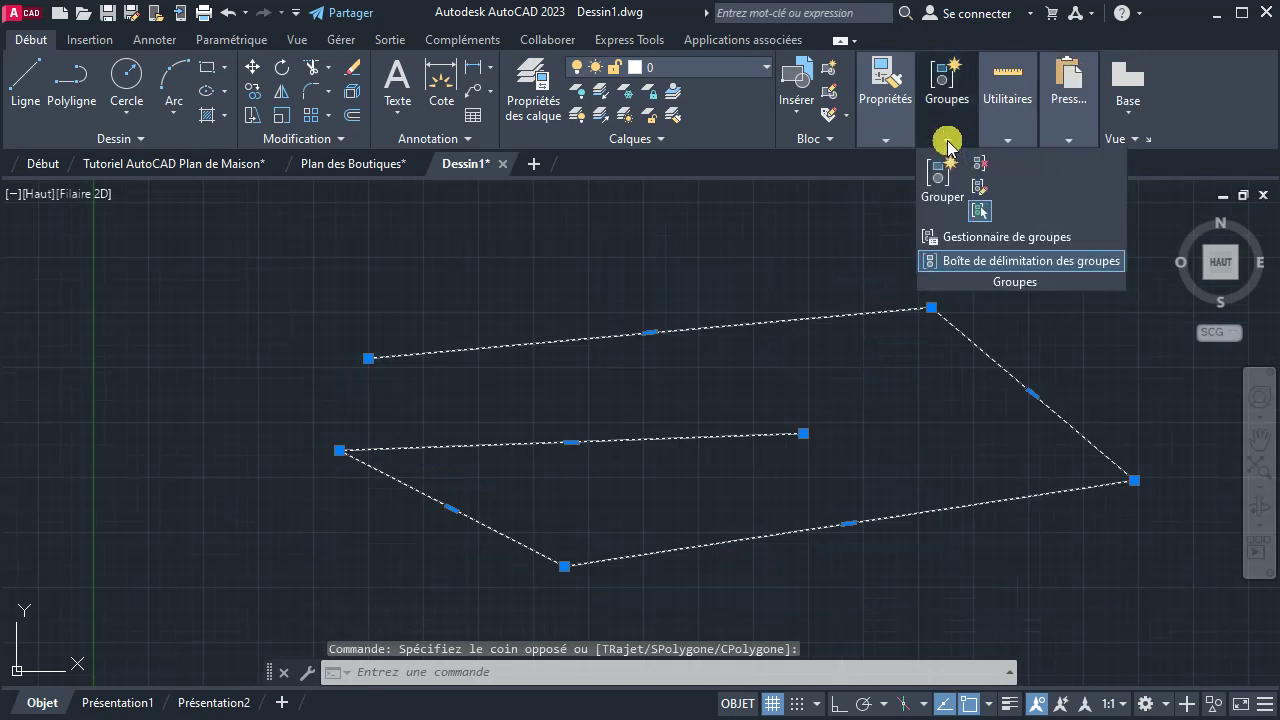
pyautogui.moveTo(885, 100)
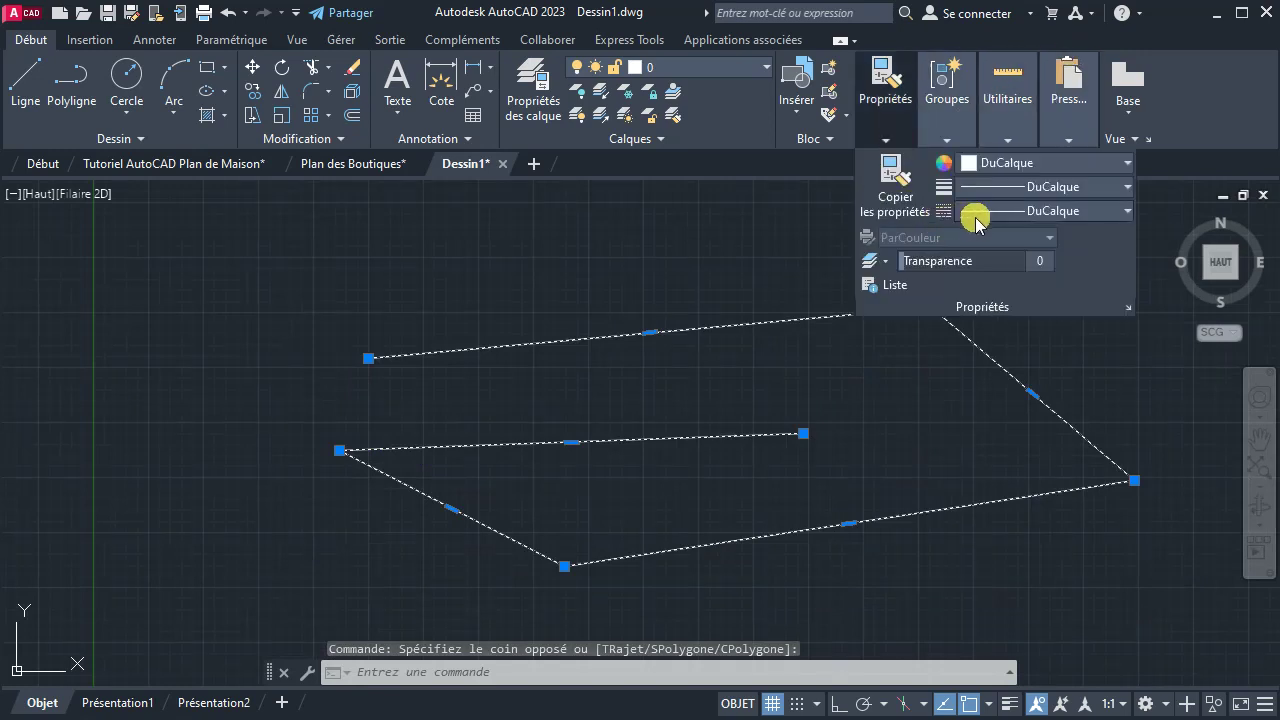
pyautogui.click(977, 210)
pyautogui.click(978, 310)
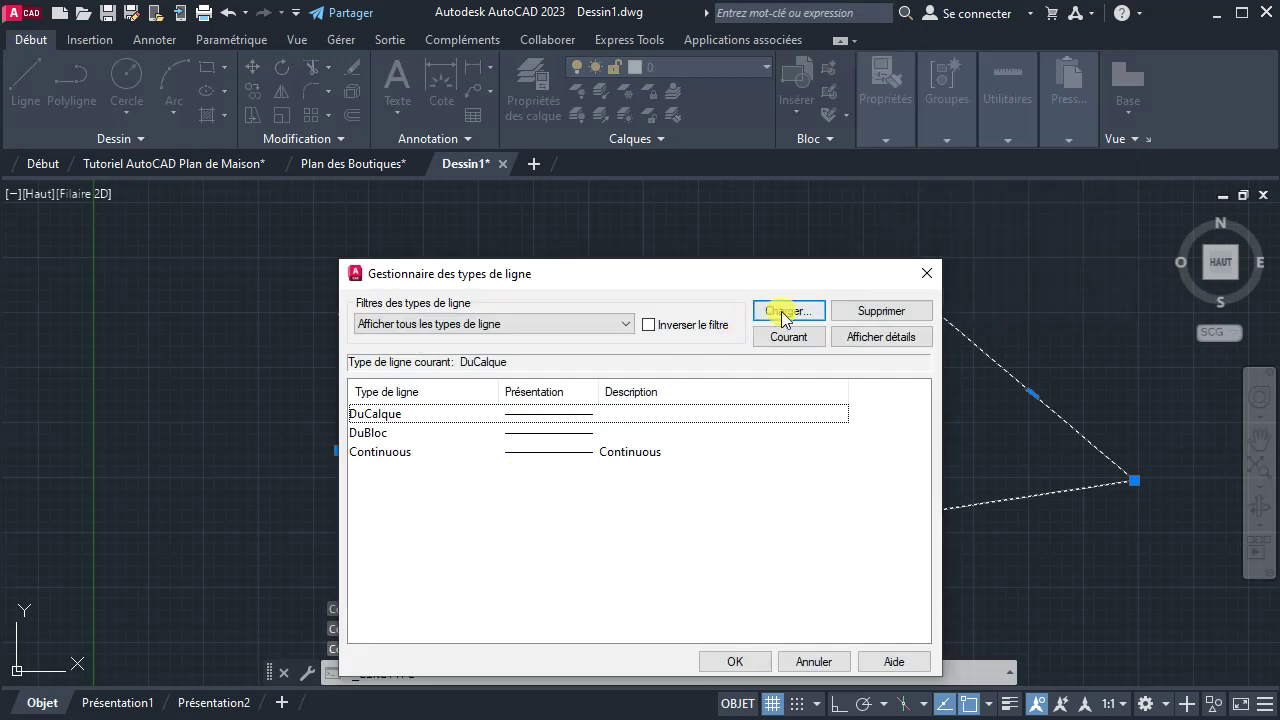
# Load the INTERROMPU linetype into Dessin1 and close the Linetype Manager
pyautogui.click(785, 312)
pyautogui.scroll(-4, 700, 471)
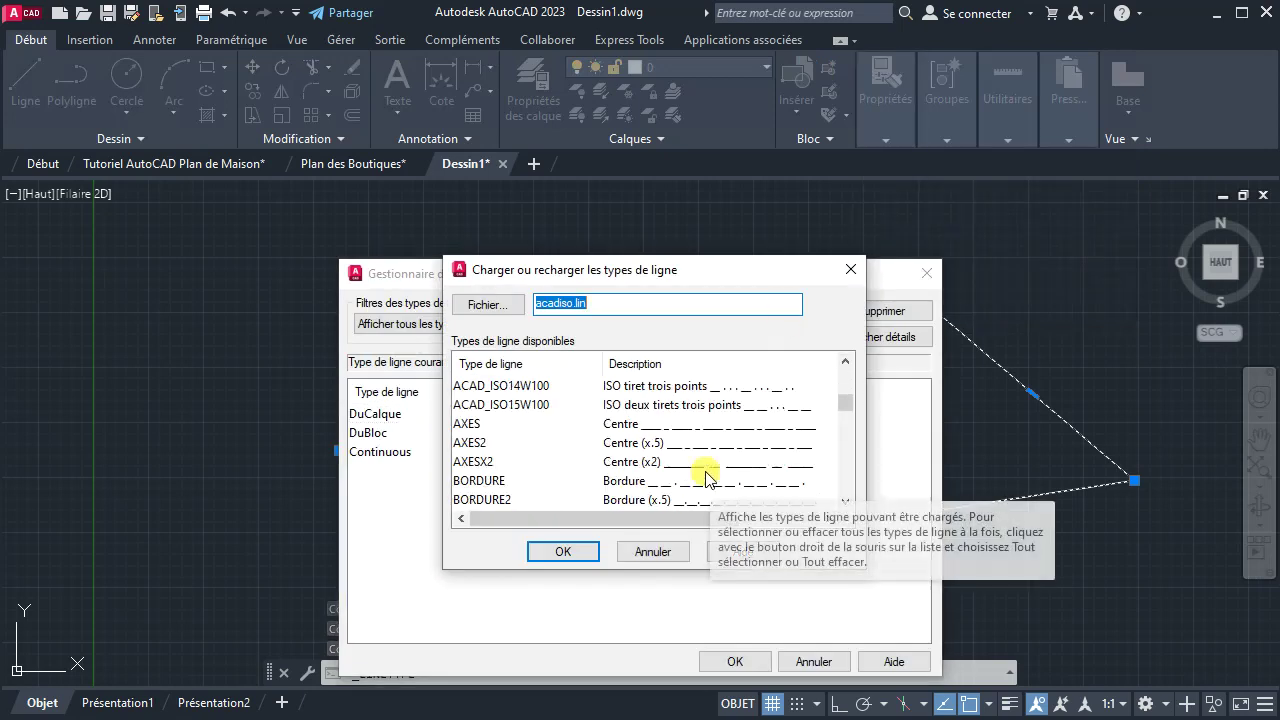
pyautogui.scroll(-3, 706, 478)
pyautogui.scroll(-1, 706, 478)
pyautogui.scroll(-2, 704, 476)
pyautogui.scroll(-1, 700, 472)
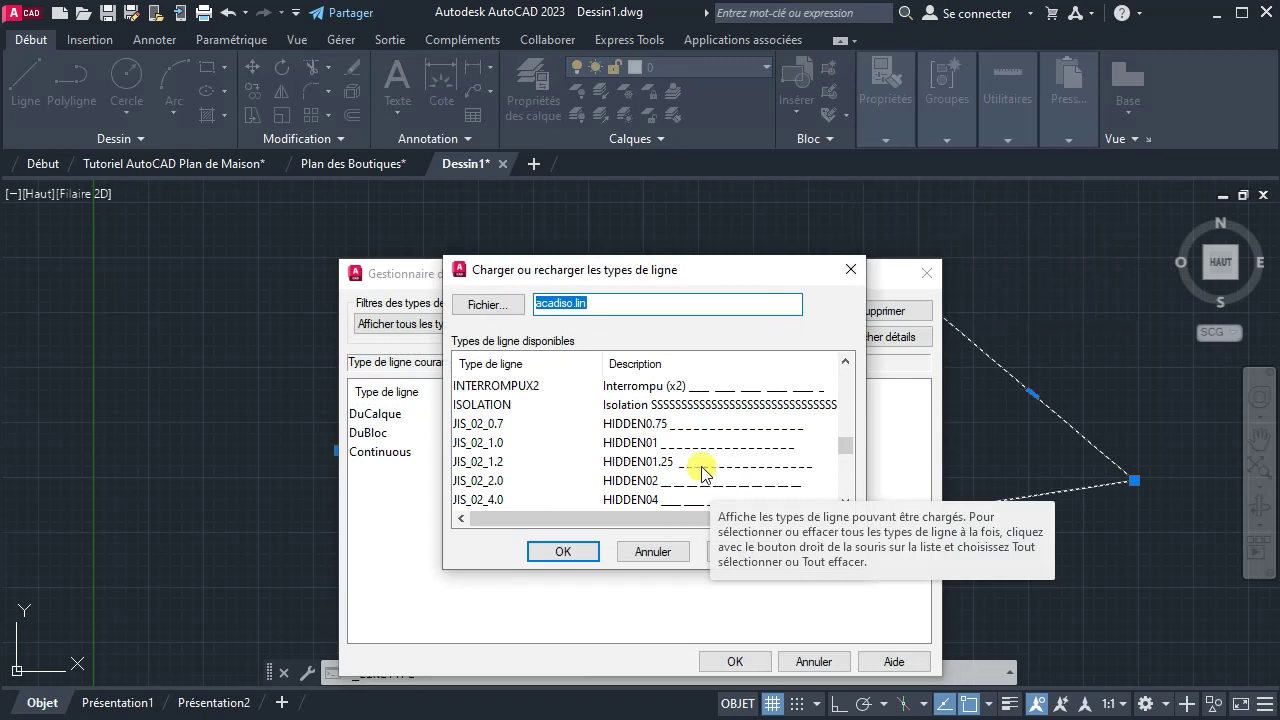
pyautogui.scroll(1, 692, 464)
pyautogui.click(505, 405)
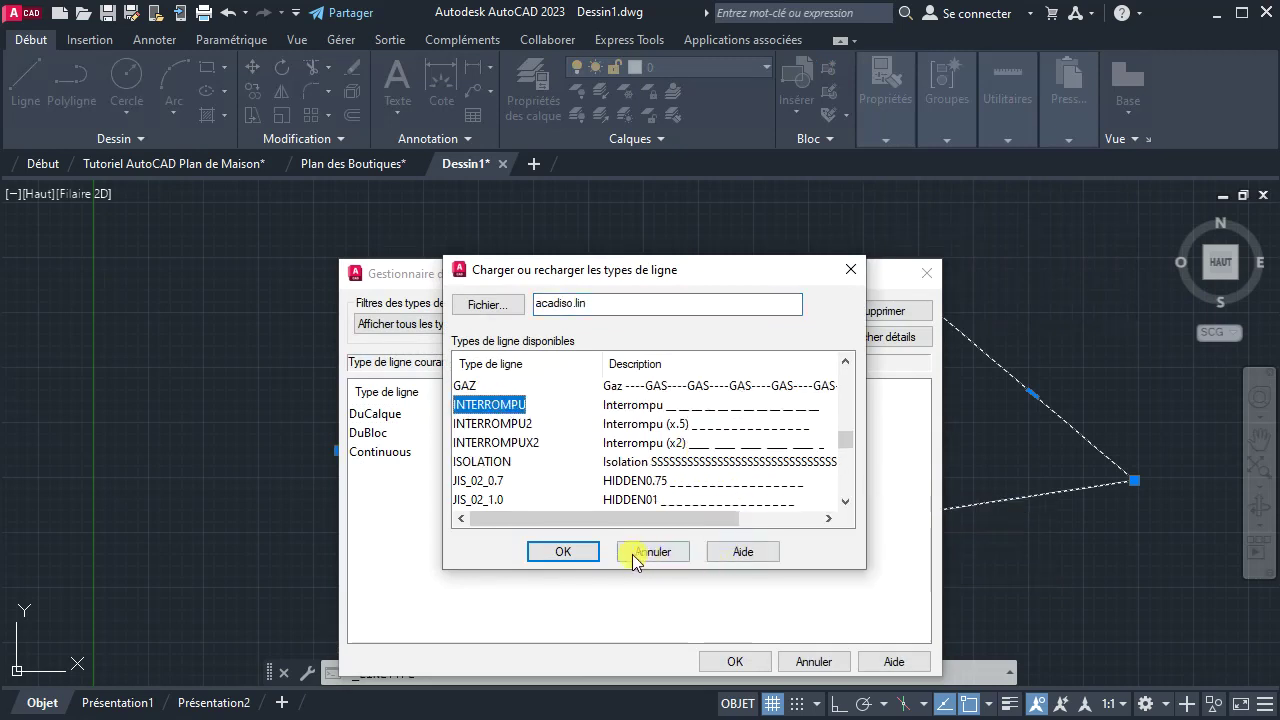
pyautogui.click(584, 555)
pyautogui.click(596, 499)
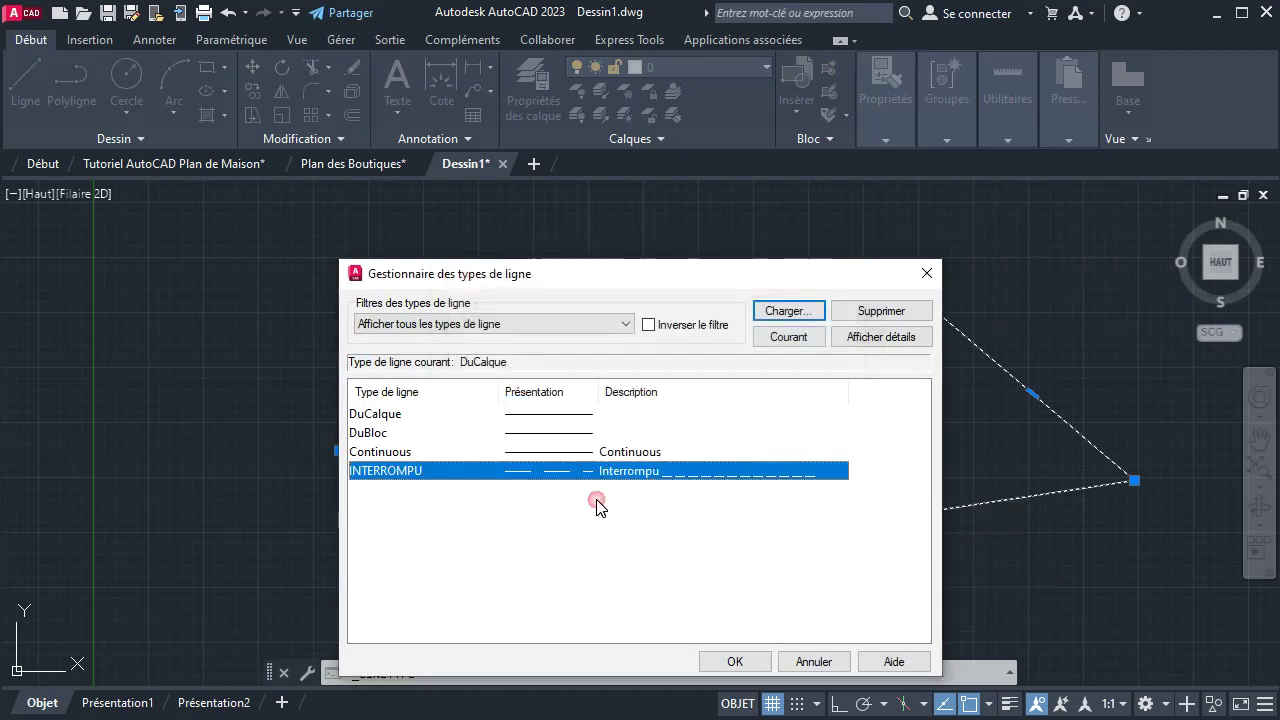
pyautogui.click(735, 662)
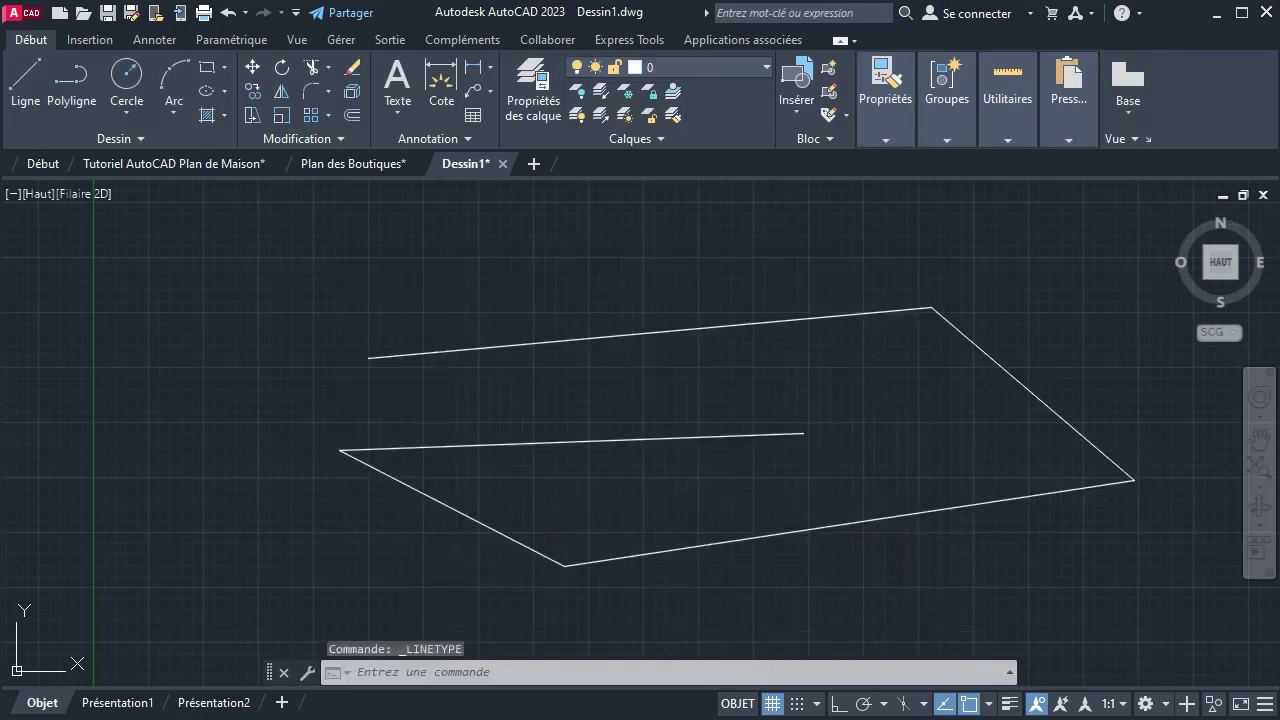
# Apply the INTERROMPU linetype to the selected polyline
pyautogui.click(886, 100)
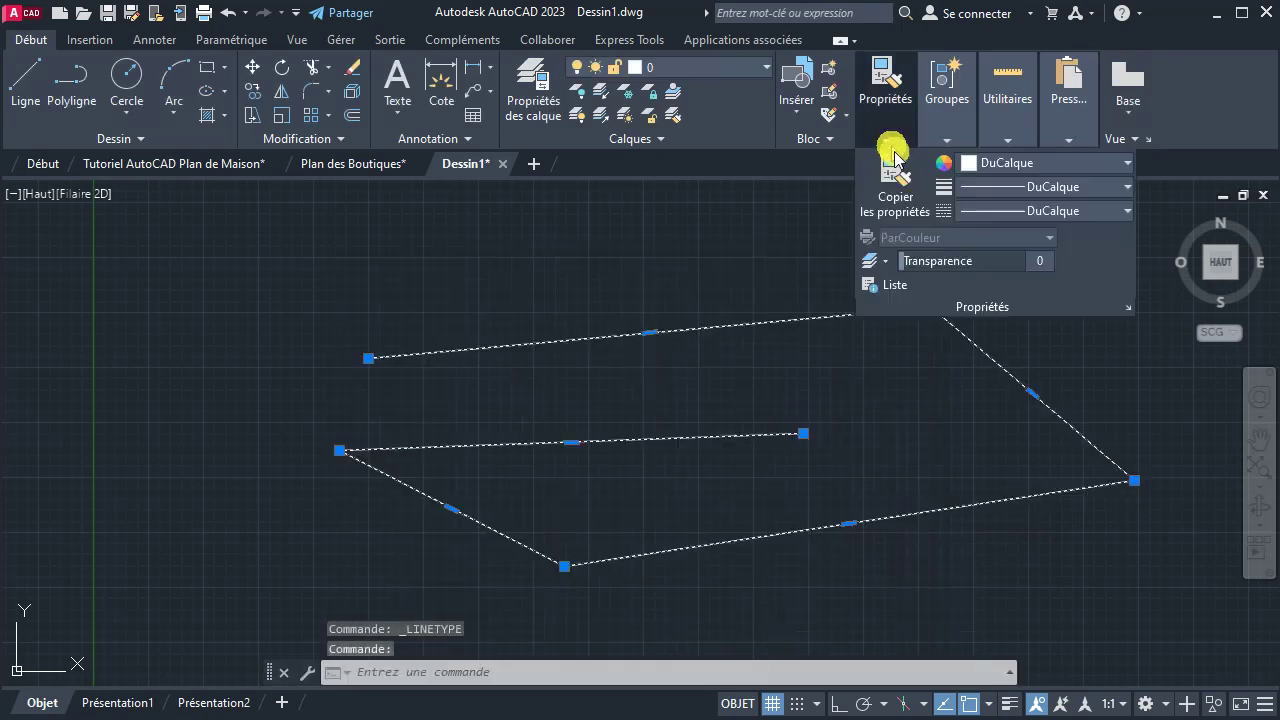
pyautogui.click(975, 212)
pyautogui.click(985, 297)
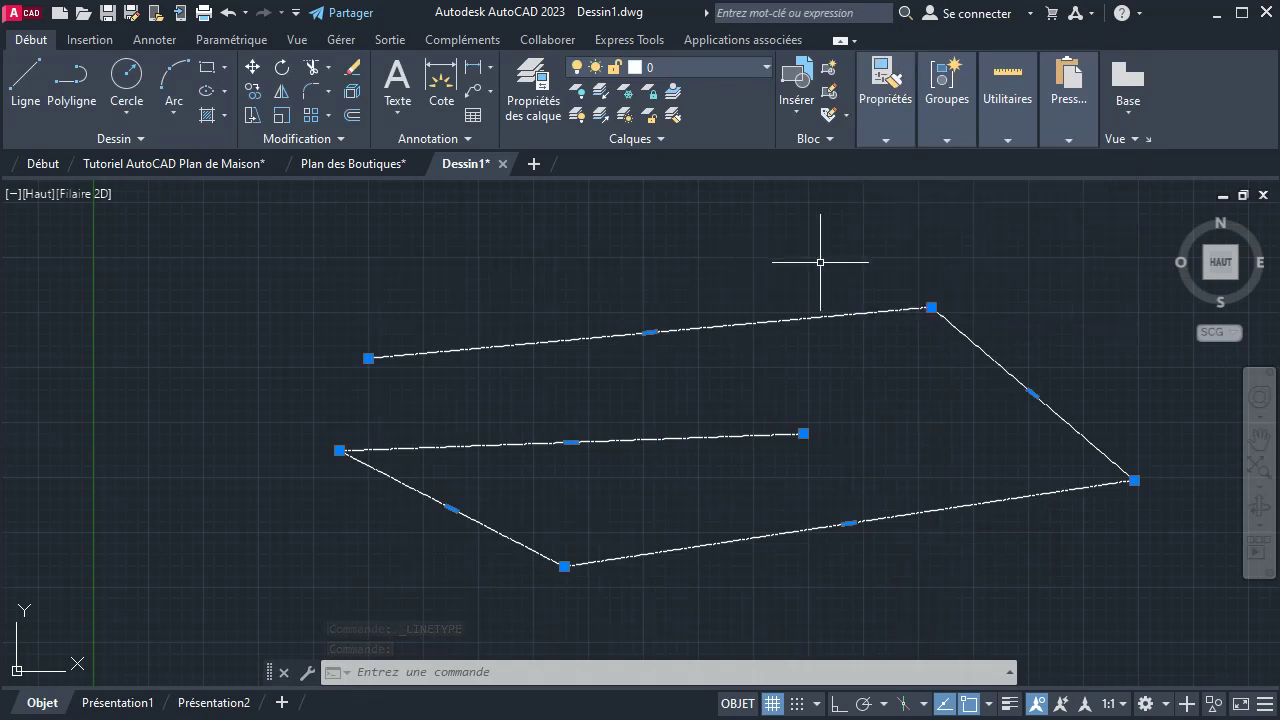
pyautogui.press('Escape')
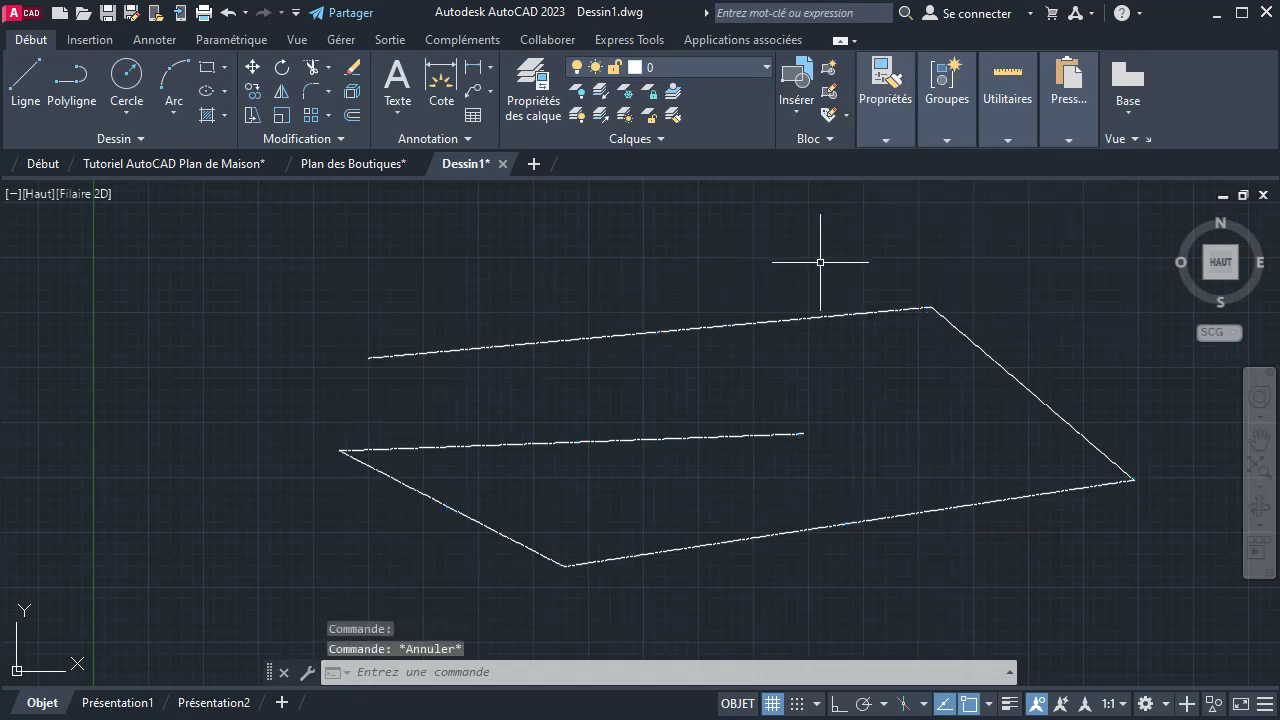
pyautogui.click(720, 317)
pyautogui.click(884, 137)
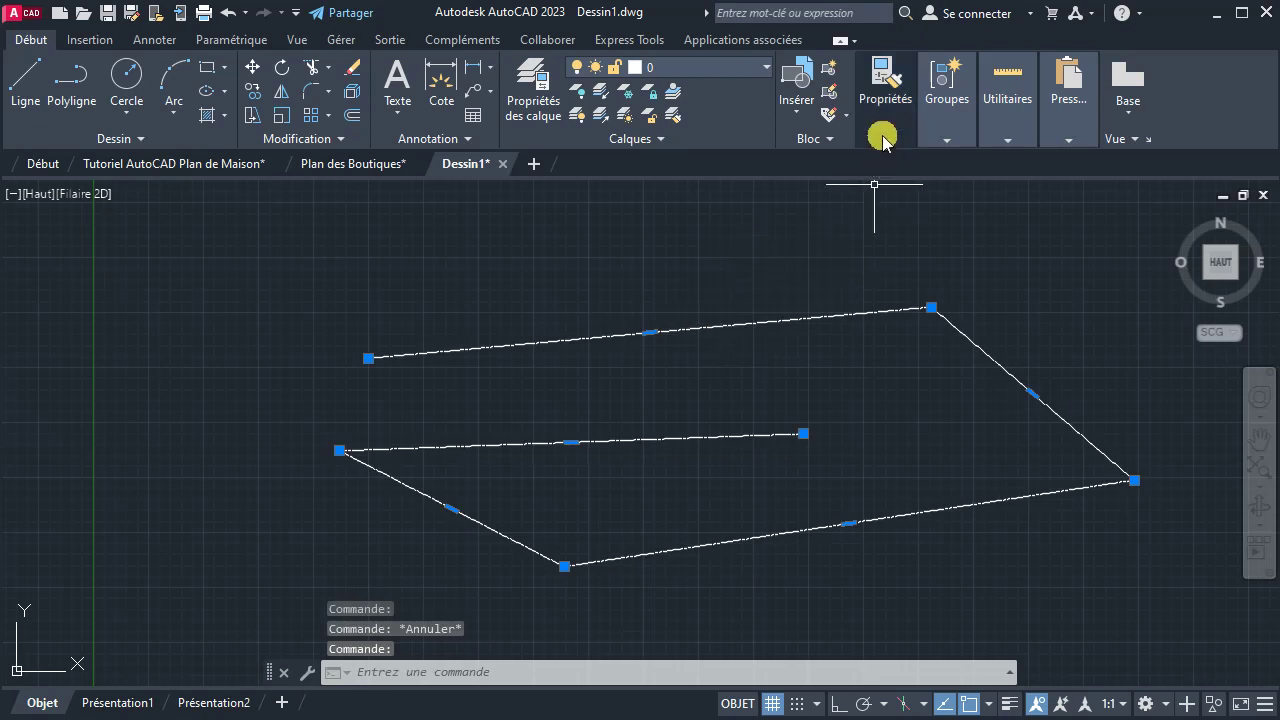
pyautogui.click(622, 272)
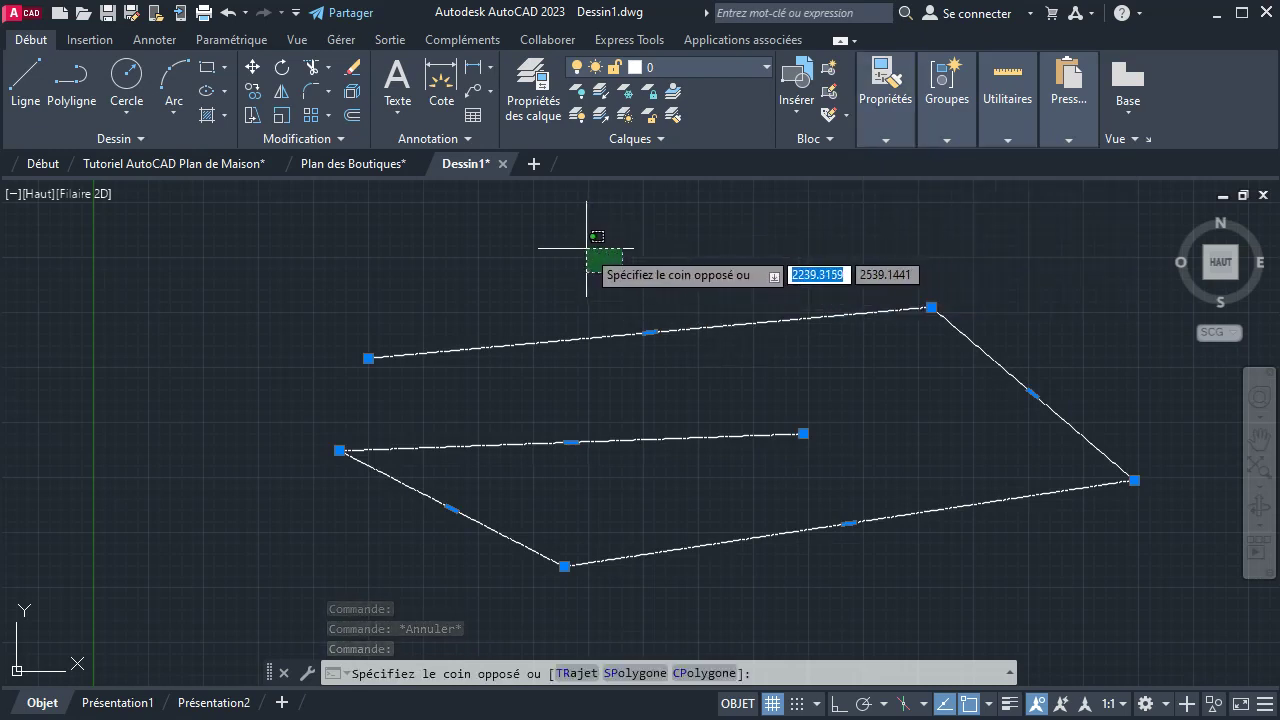
pyautogui.press('Escape')
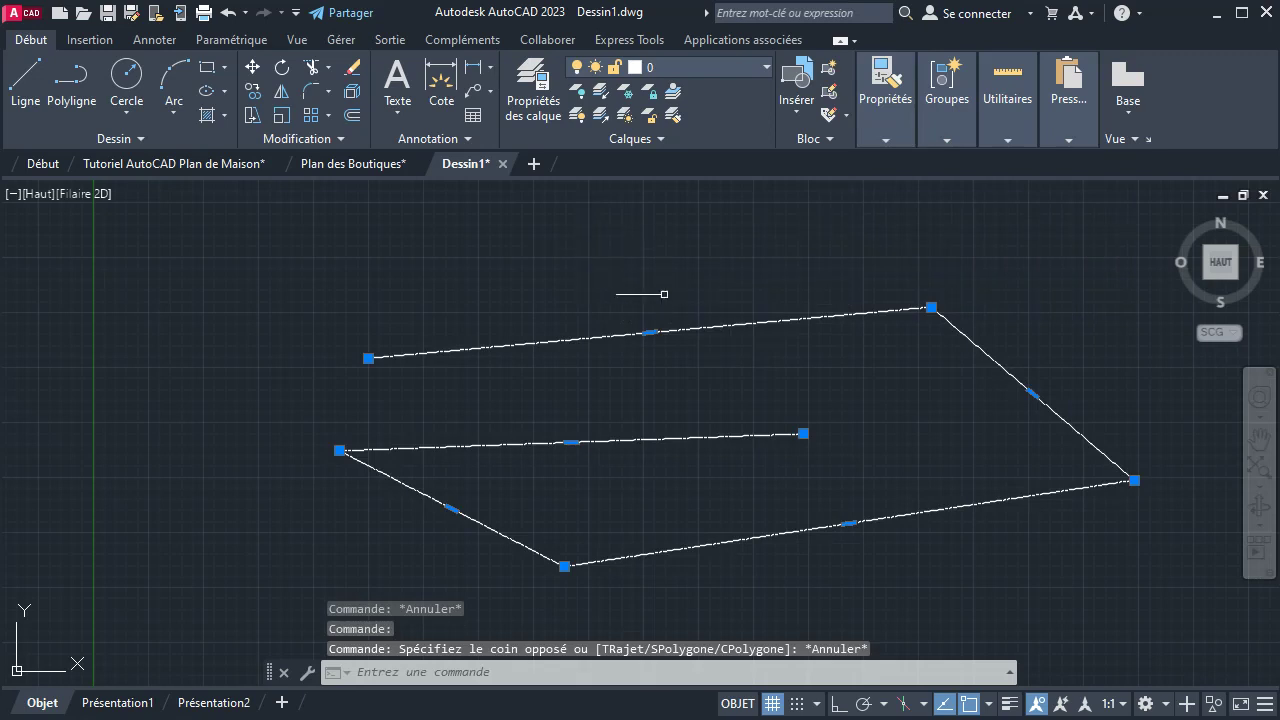
# Set LTSCALE to 10, regenerate, and pan the drawing up and left
pyautogui.write('L')
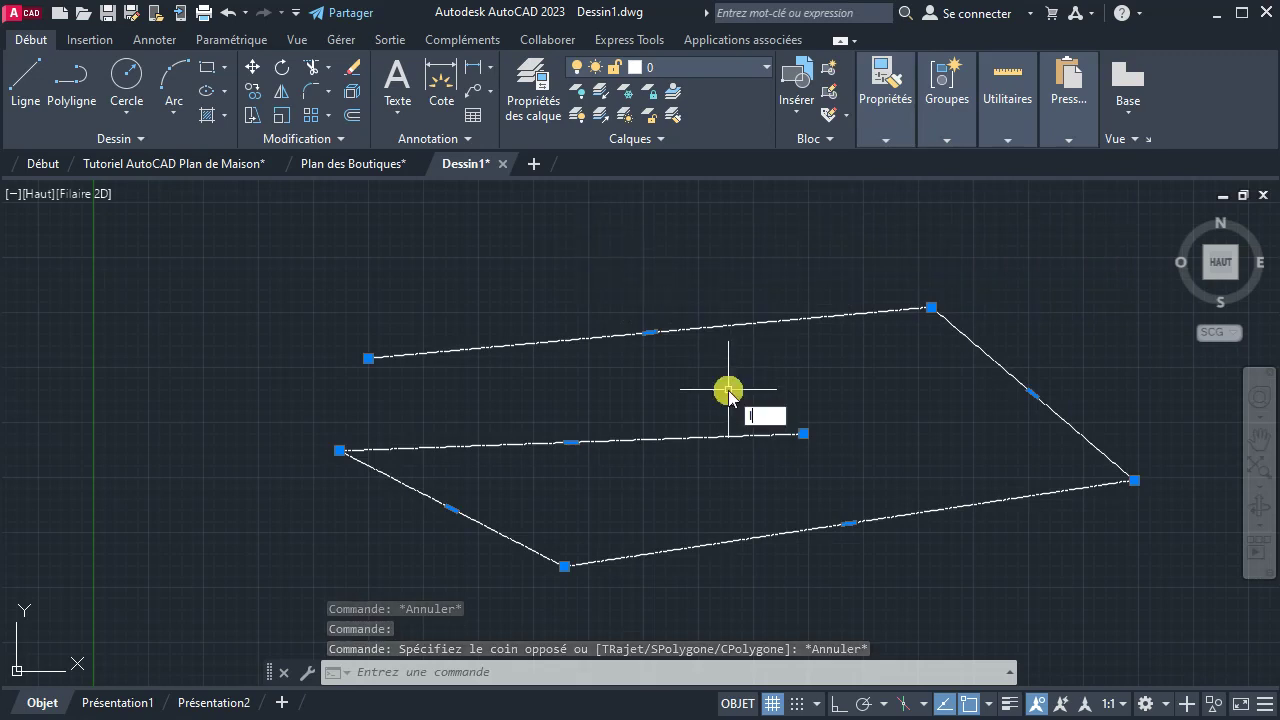
pyautogui.write('TSCALE')
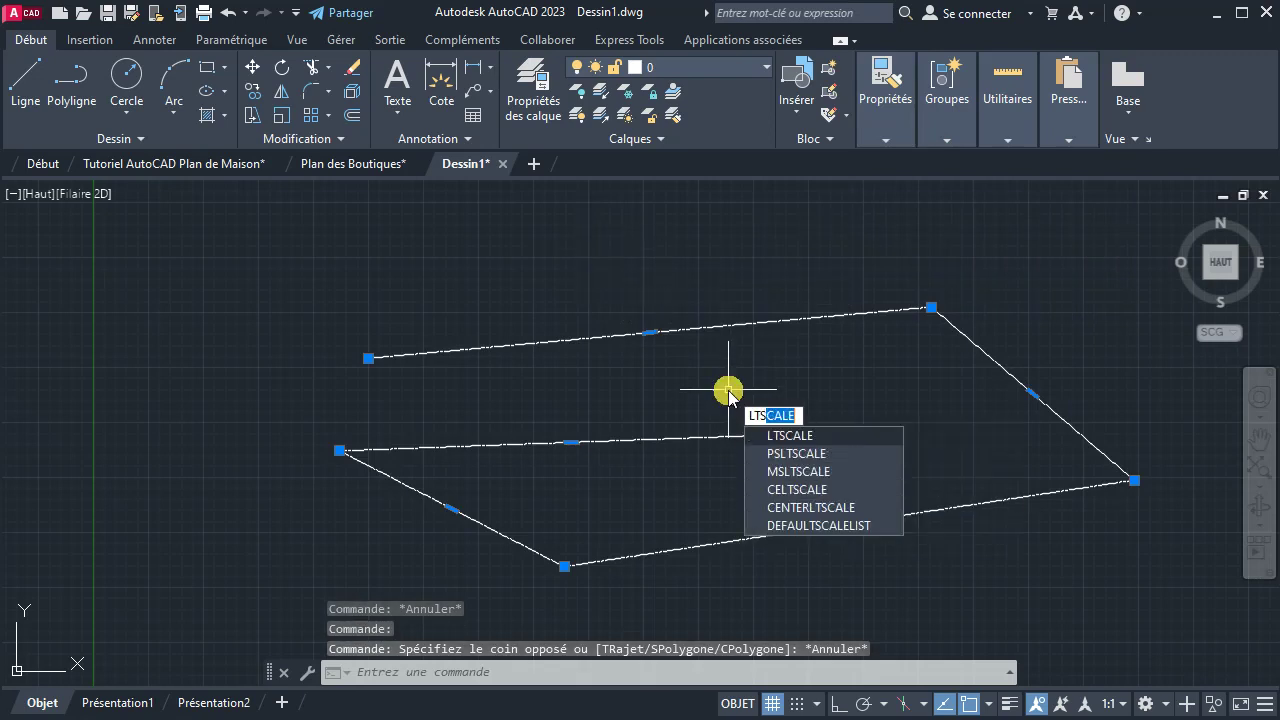
pyautogui.press('Return')
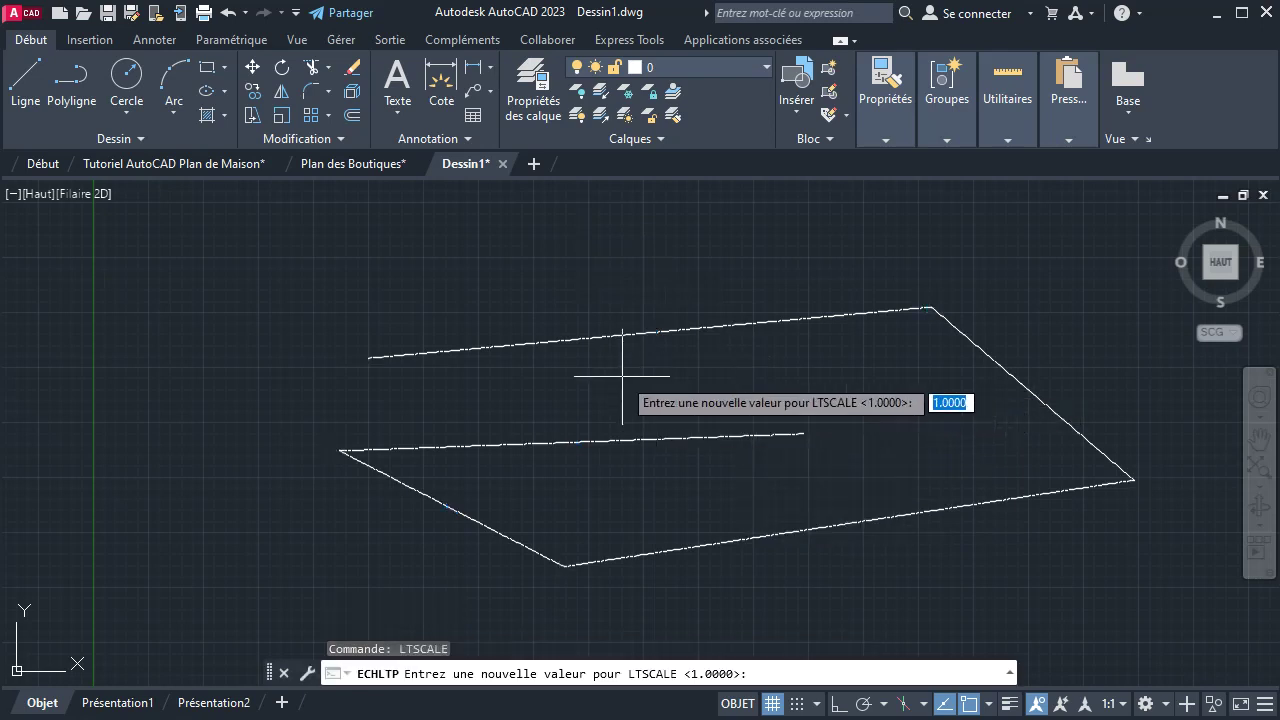
pyautogui.write('10')
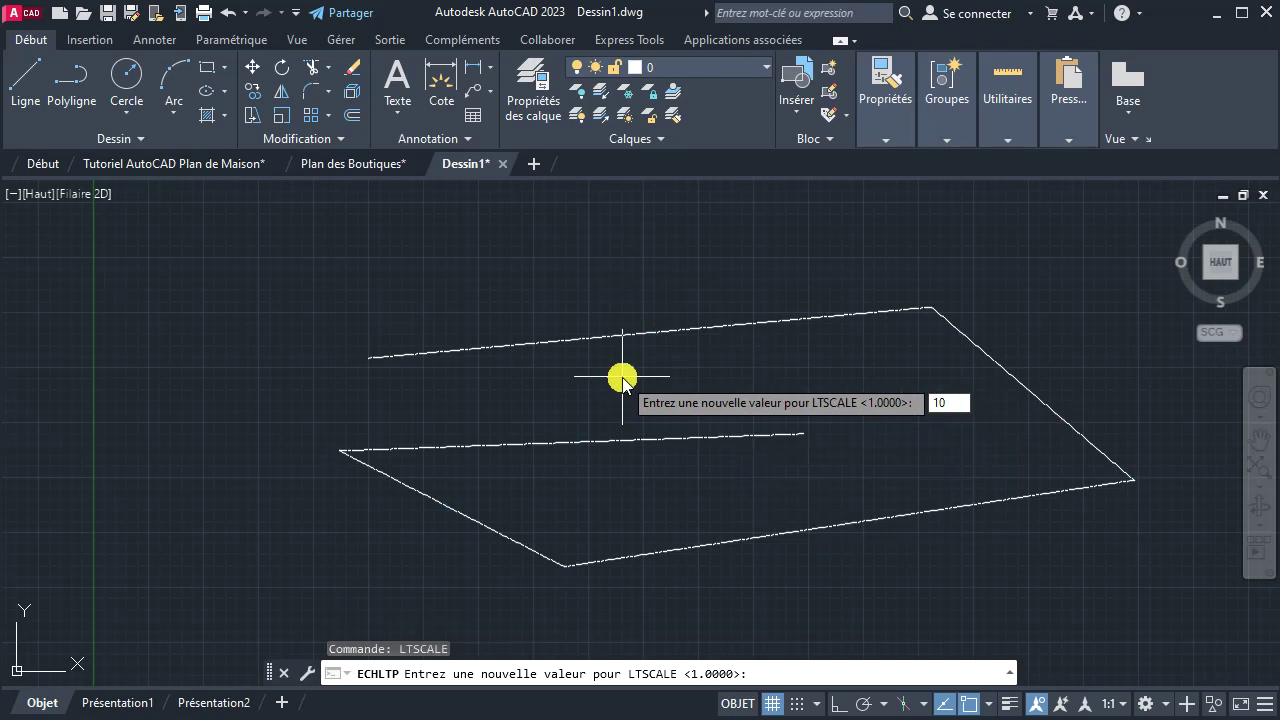
pyautogui.press('Return')
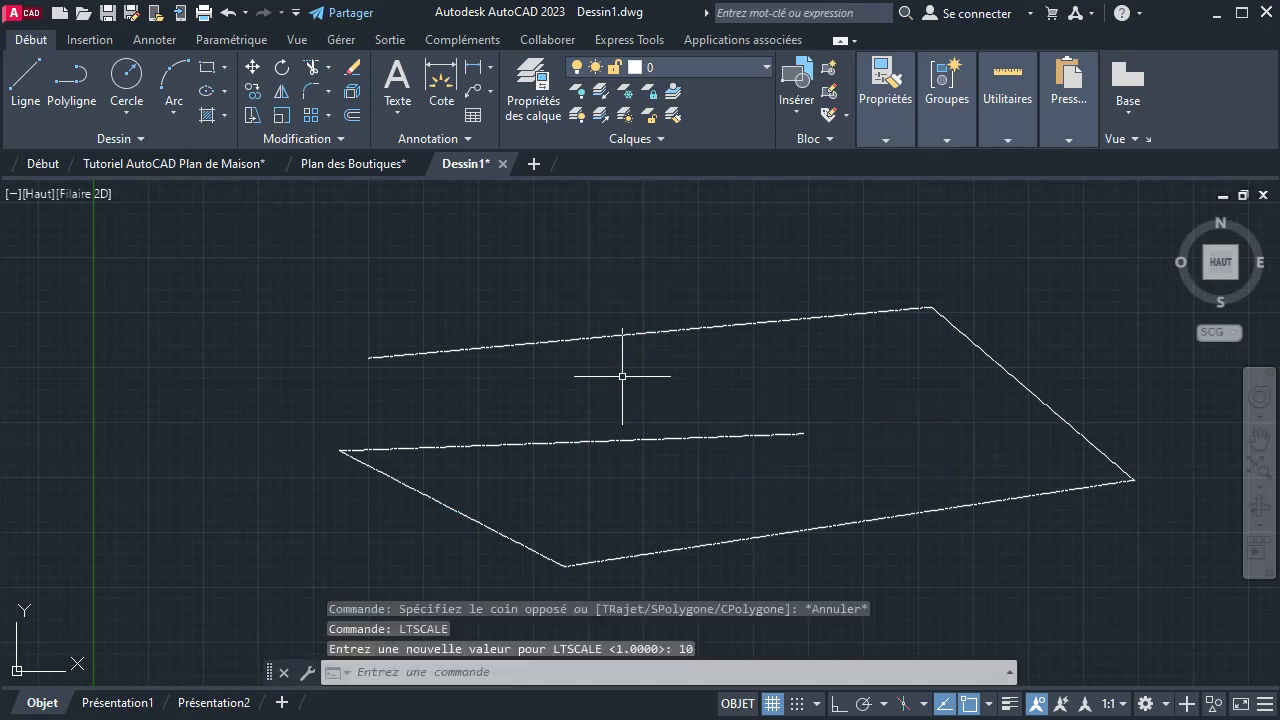
pyautogui.write('R')
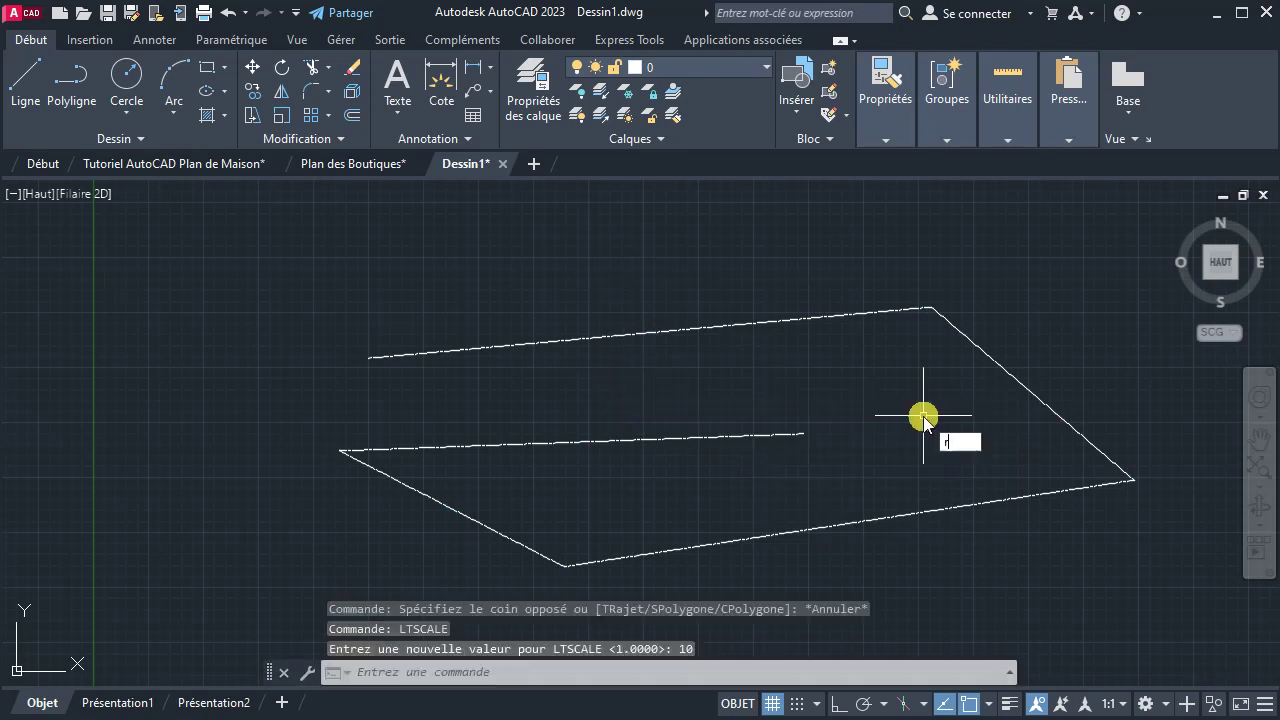
pyautogui.write('EG')
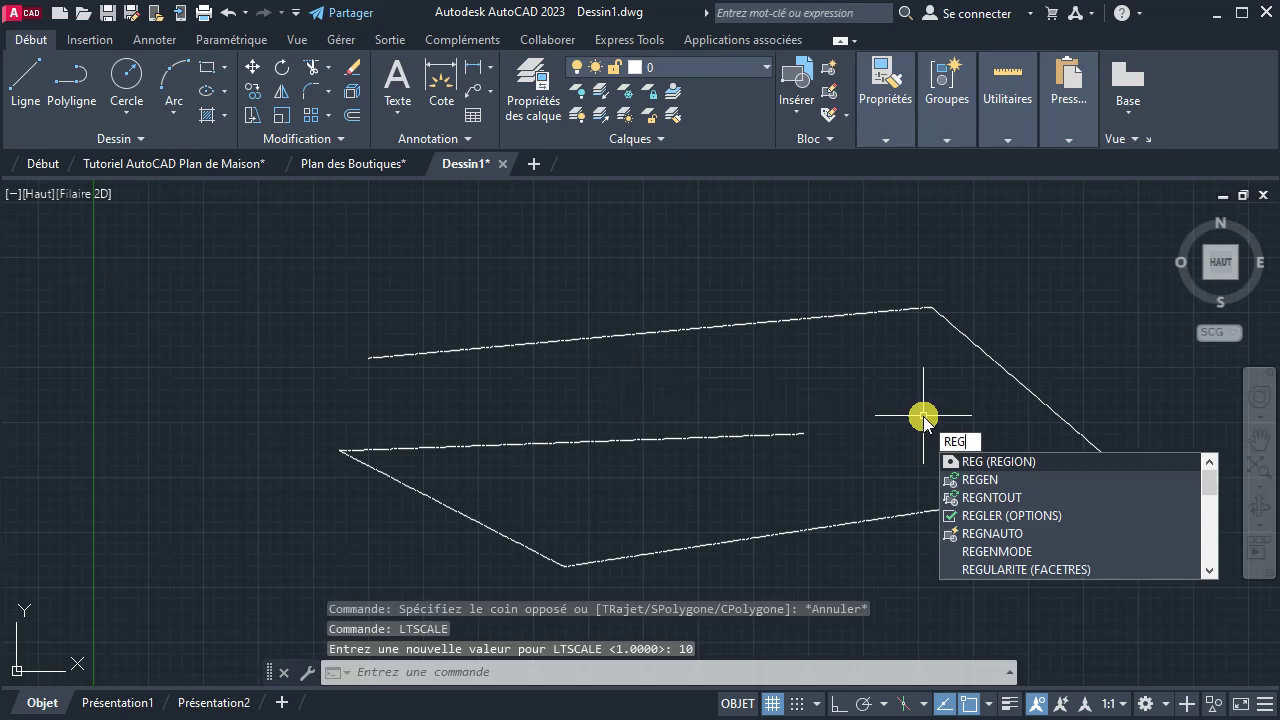
pyautogui.write('E')
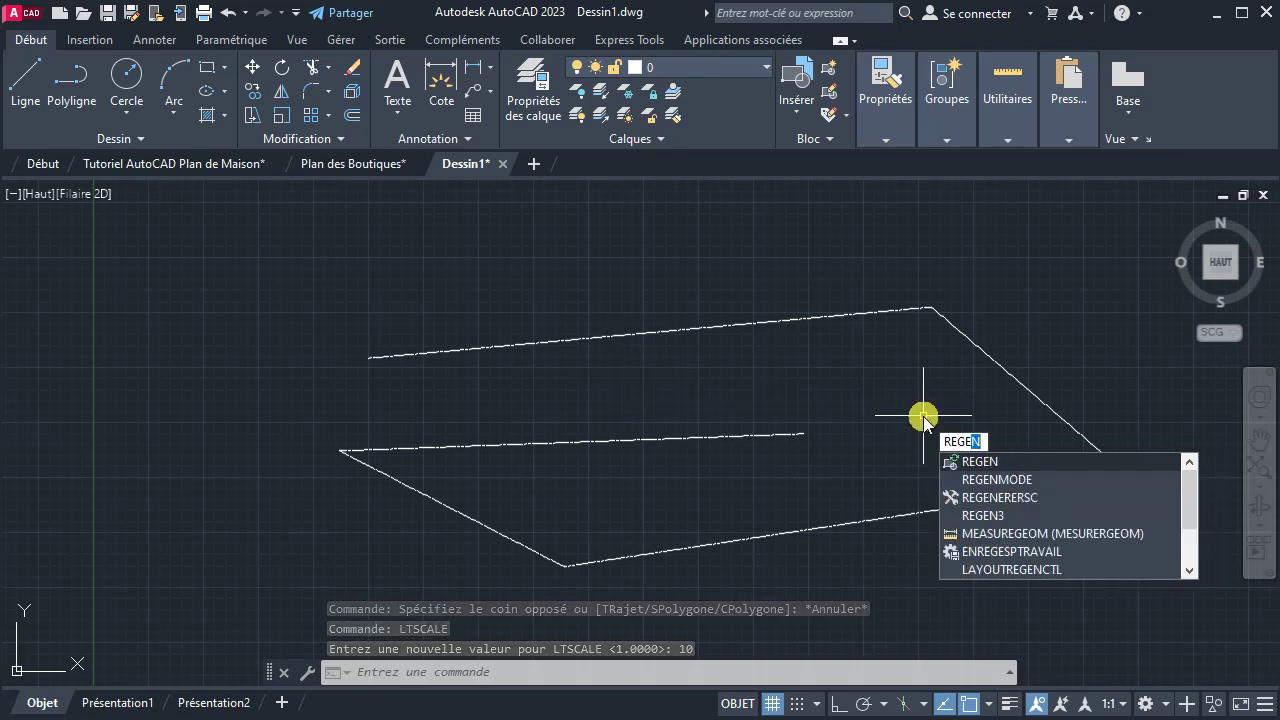
pyautogui.press('Return')
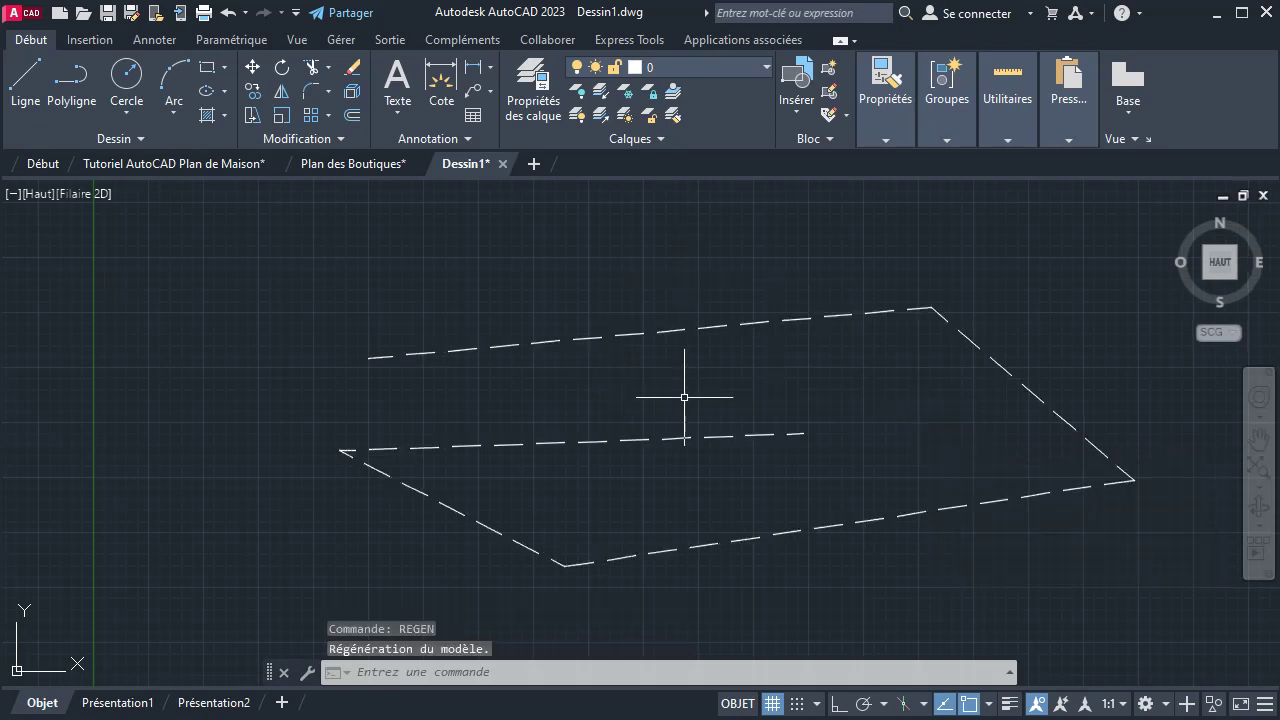
pyautogui.moveTo(686, 400); pyautogui.dragTo(447, 344, button='middle')
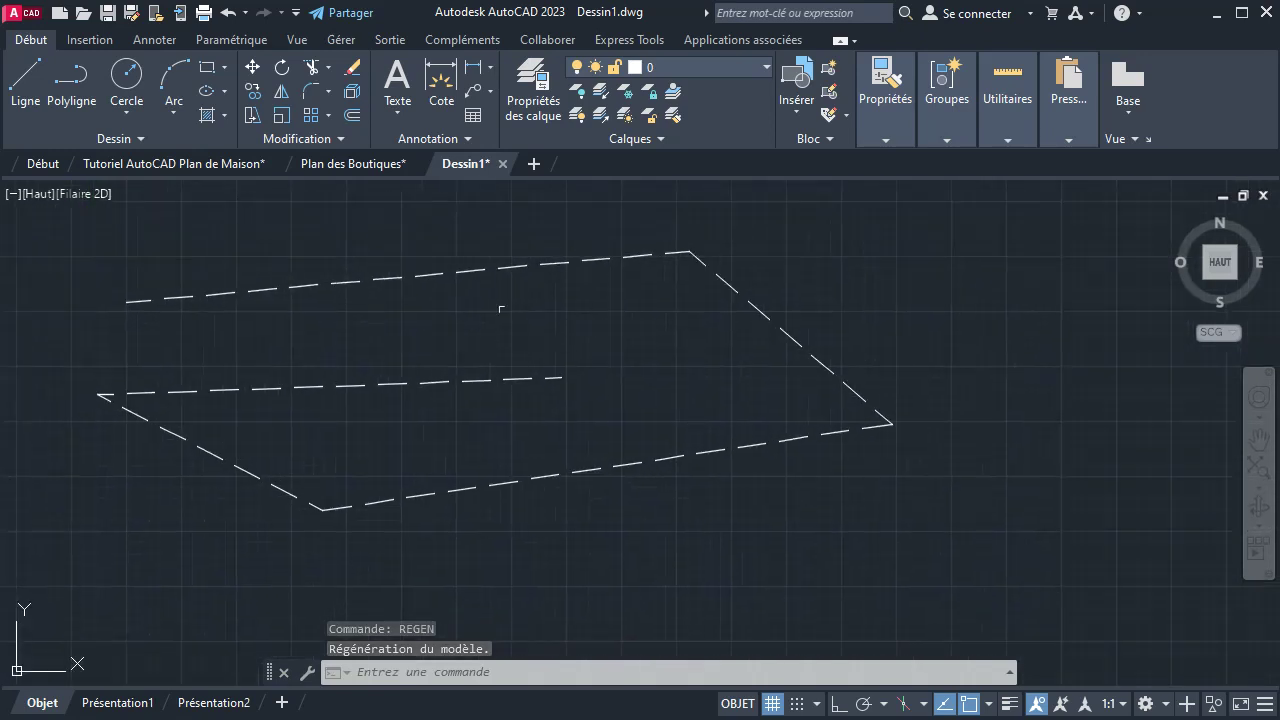
# Draw a circle at the lower right of the dashed polyline
pyautogui.click(124, 88)
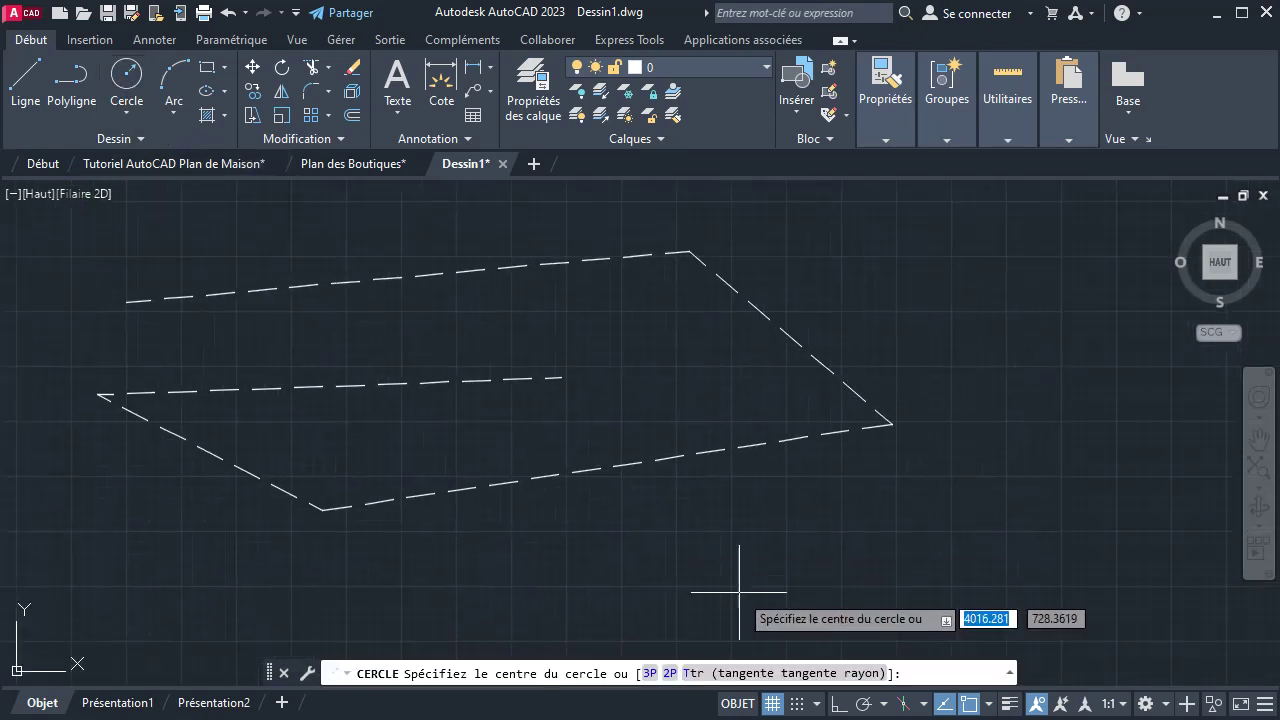
pyautogui.click(907, 577)
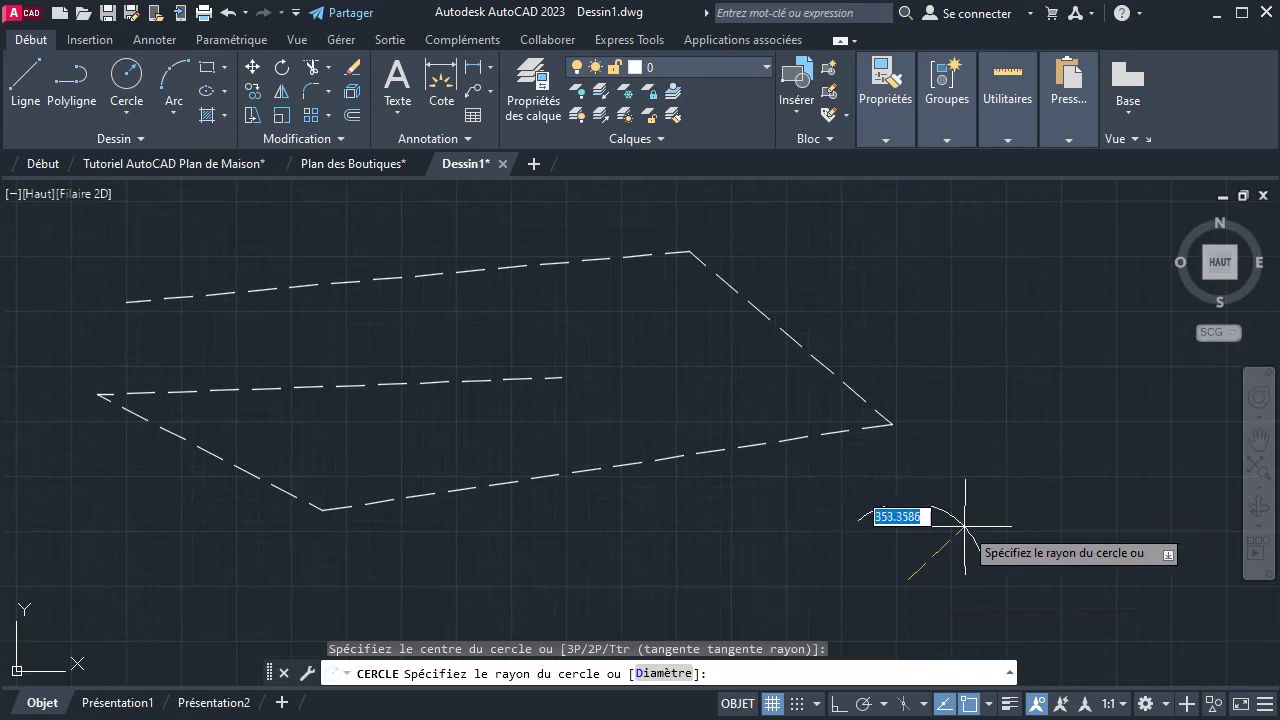
pyautogui.click(985, 520)
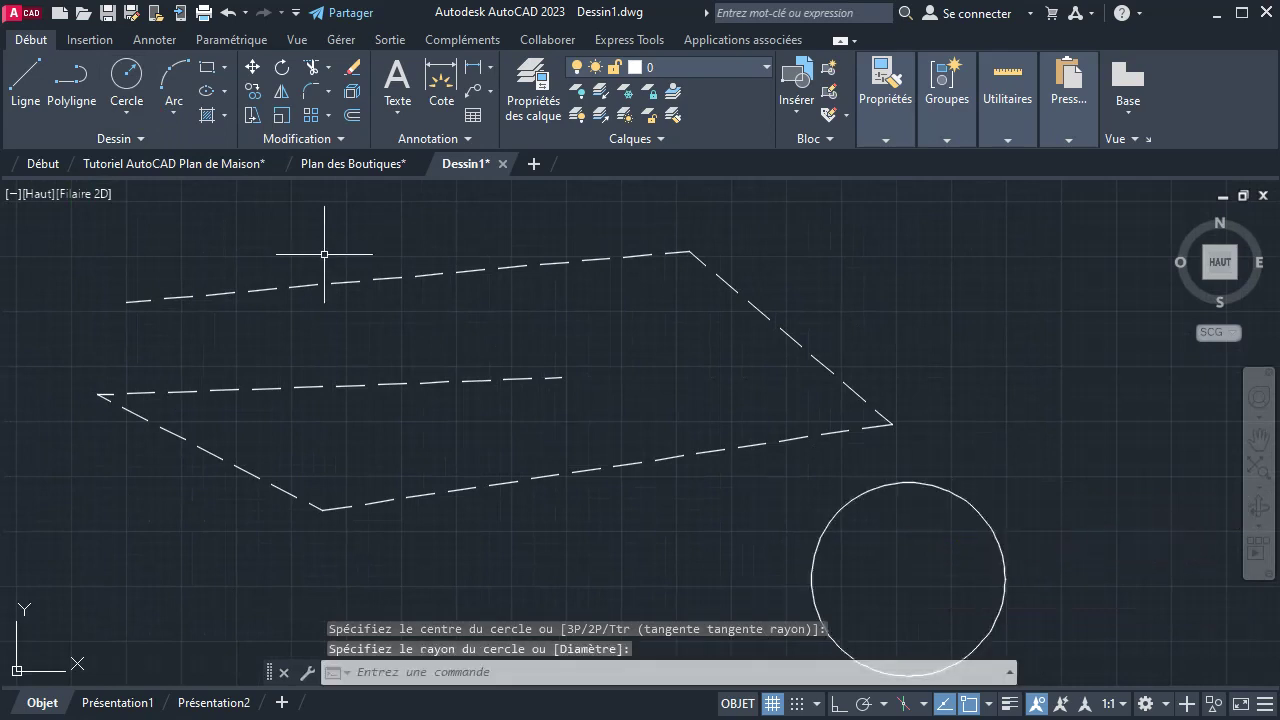
# Draw a rectangle at the upper right and window-select it
pyautogui.click(208, 67)
pyautogui.click(871, 239)
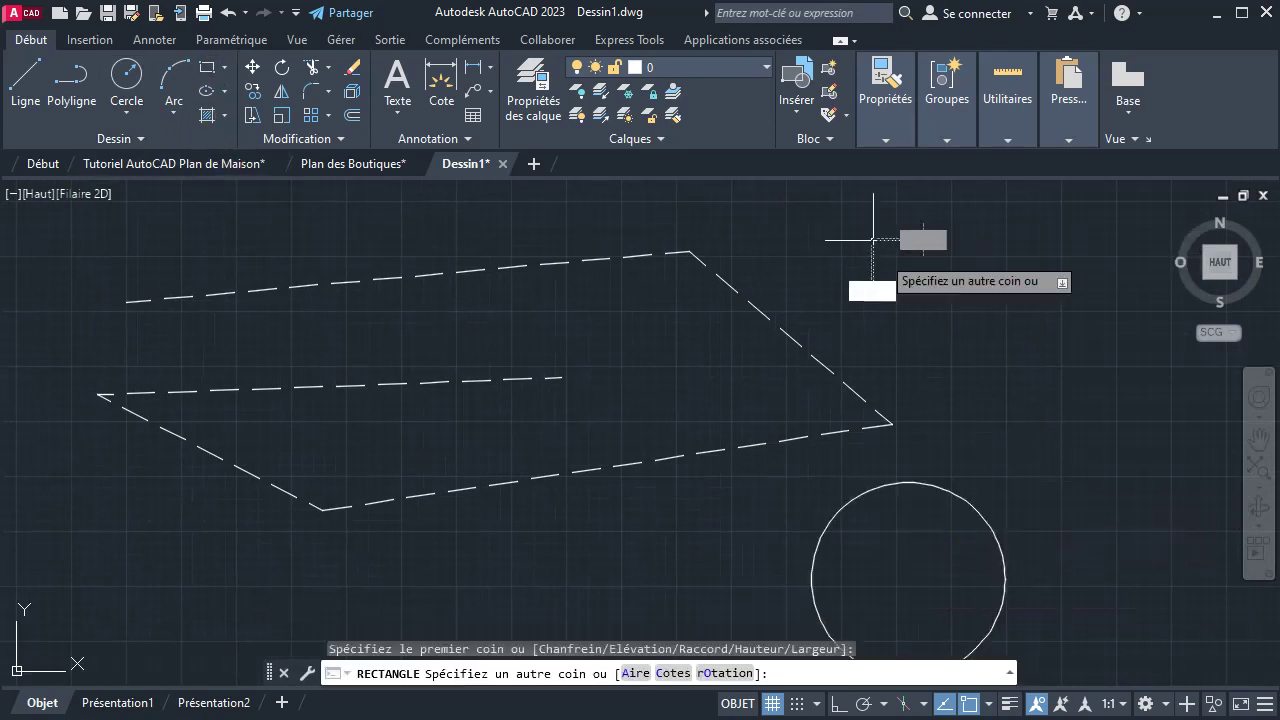
pyautogui.click(1118, 371)
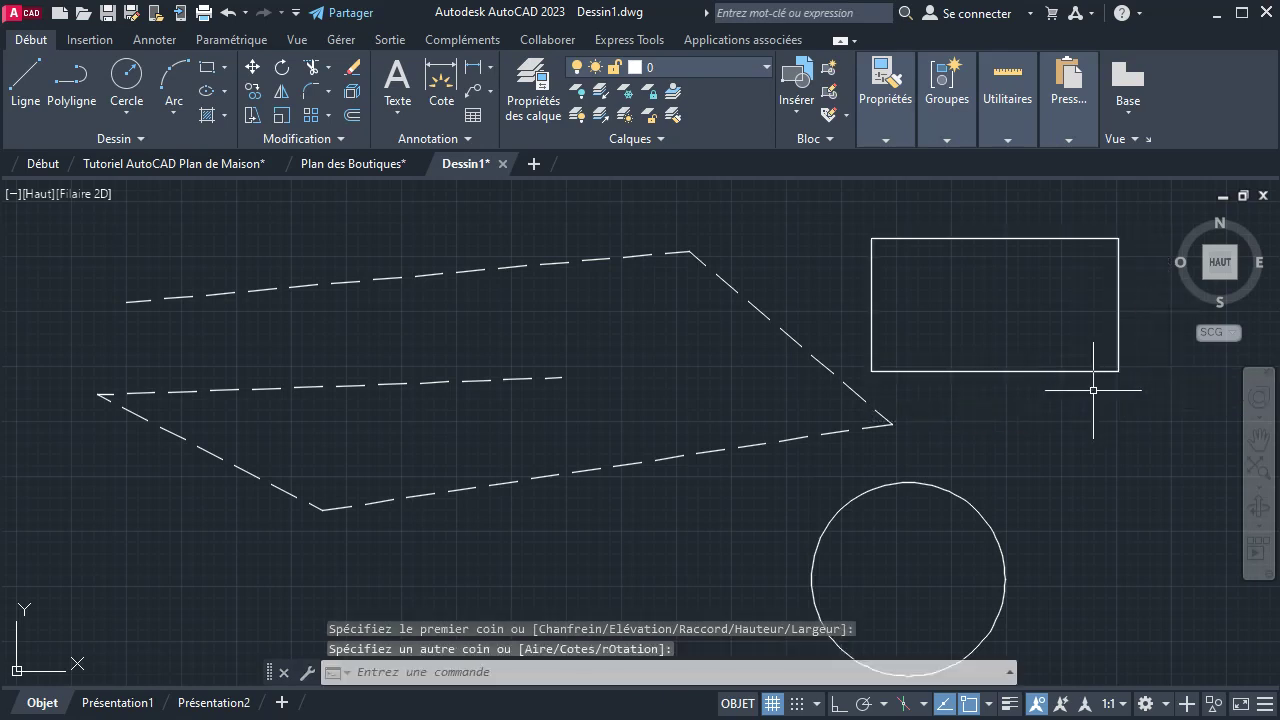
pyautogui.click(1094, 390)
pyautogui.click(935, 337)
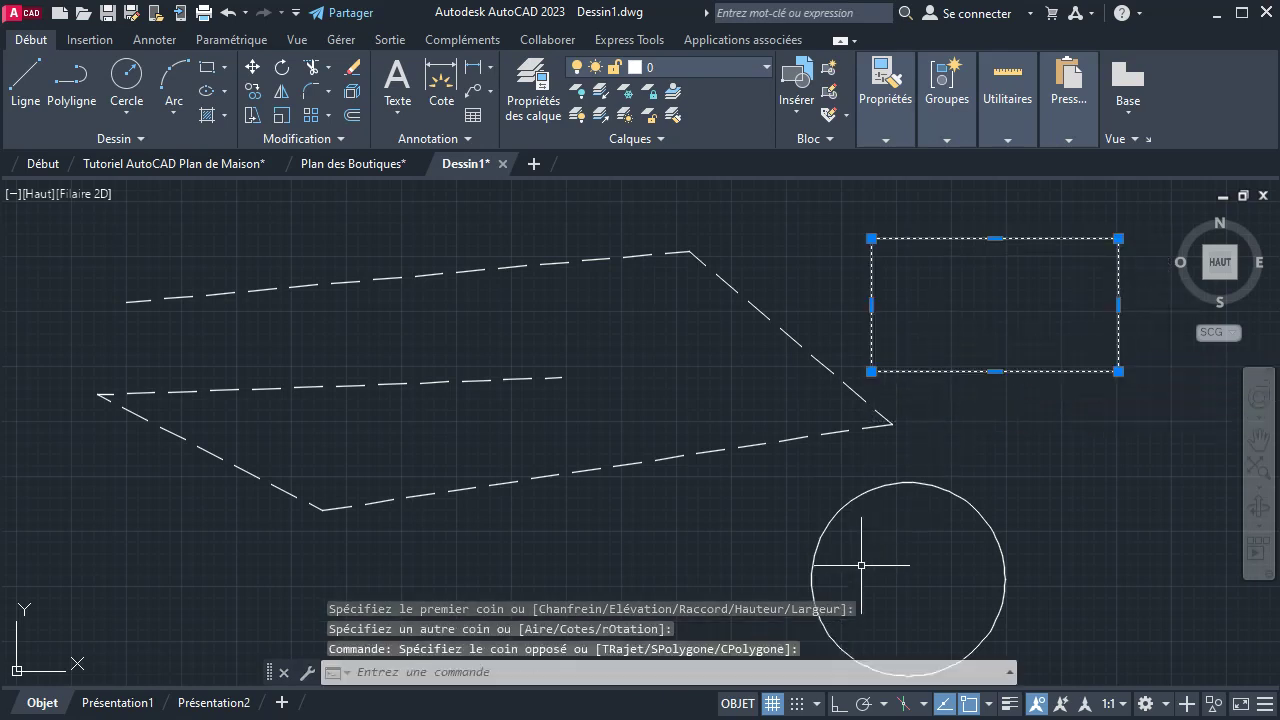
# Give the rectangle and circle the INTERROMPU linetype, then select all the dashed test objects
pyautogui.click(858, 503)
pyautogui.click(945, 138)
pyautogui.click(885, 140)
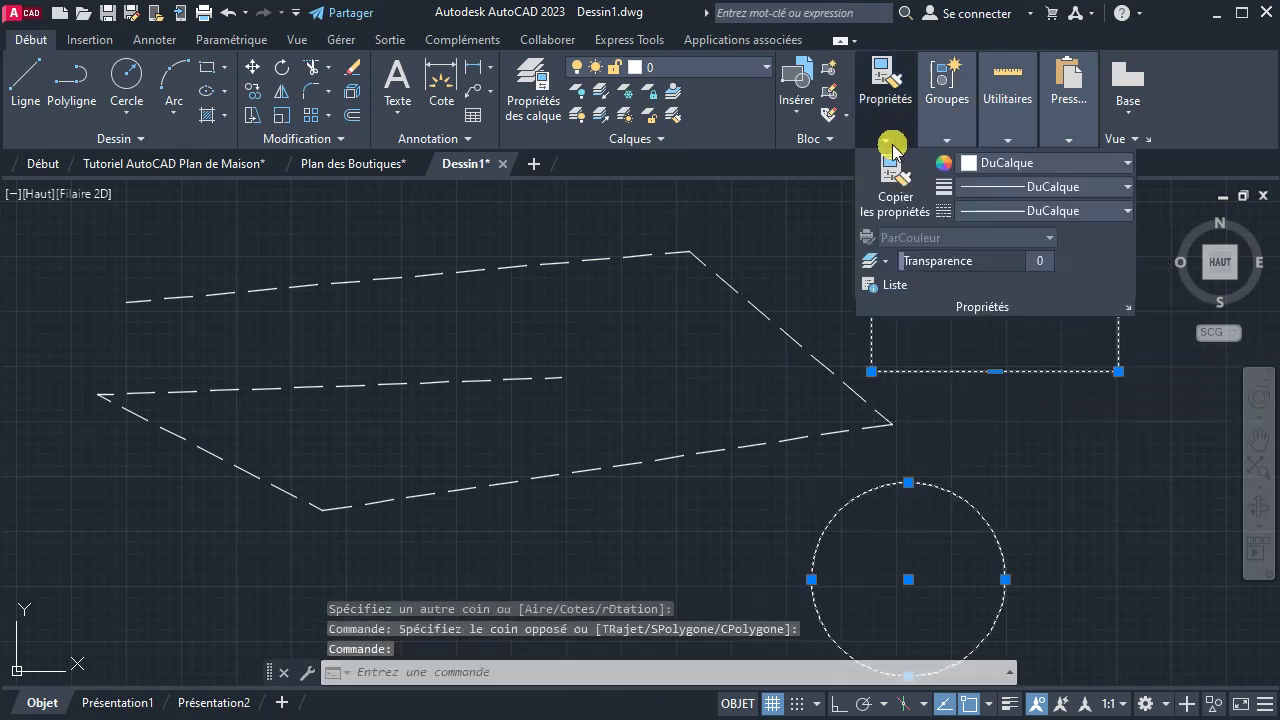
pyautogui.click(988, 211)
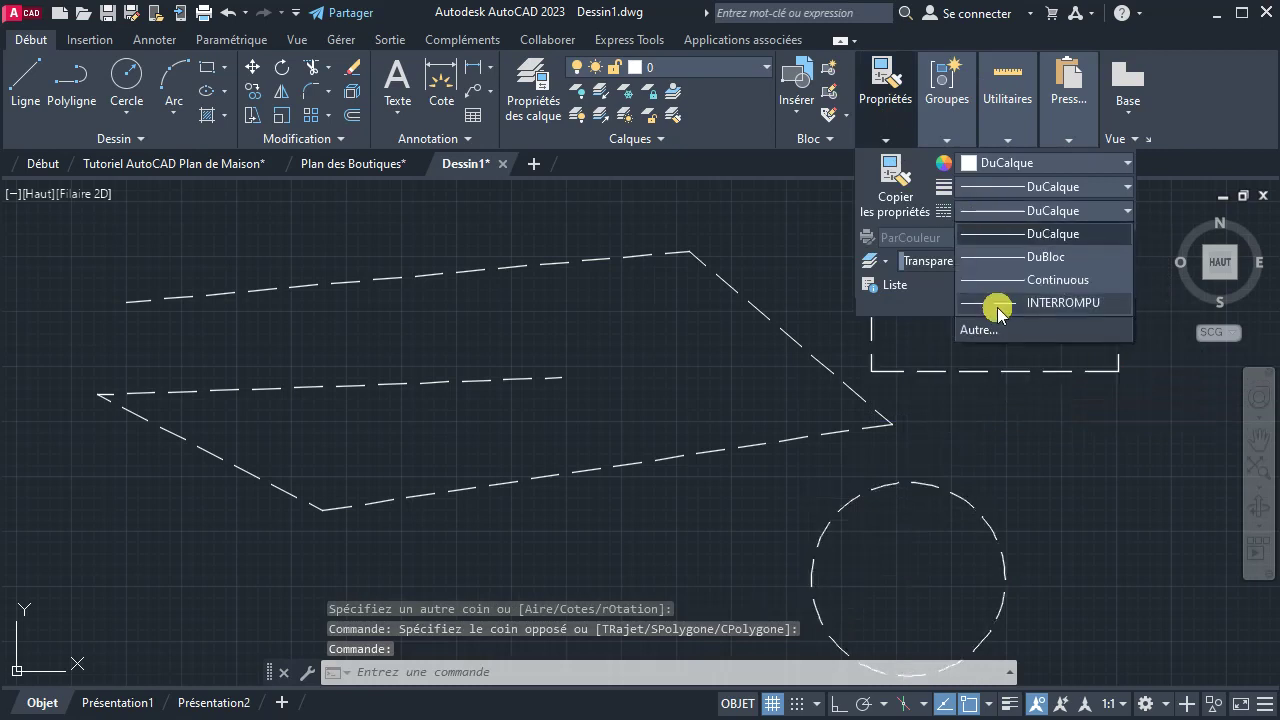
pyautogui.click(994, 303)
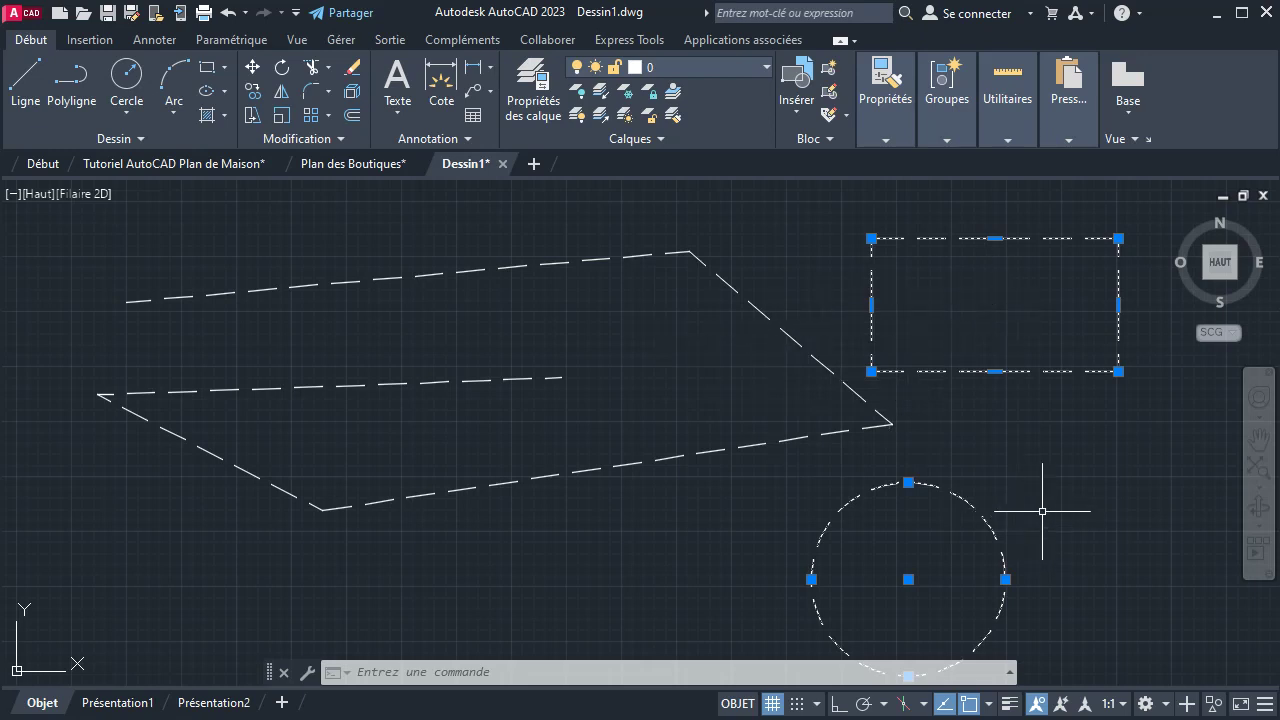
pyautogui.click(1104, 526)
pyautogui.click(623, 317)
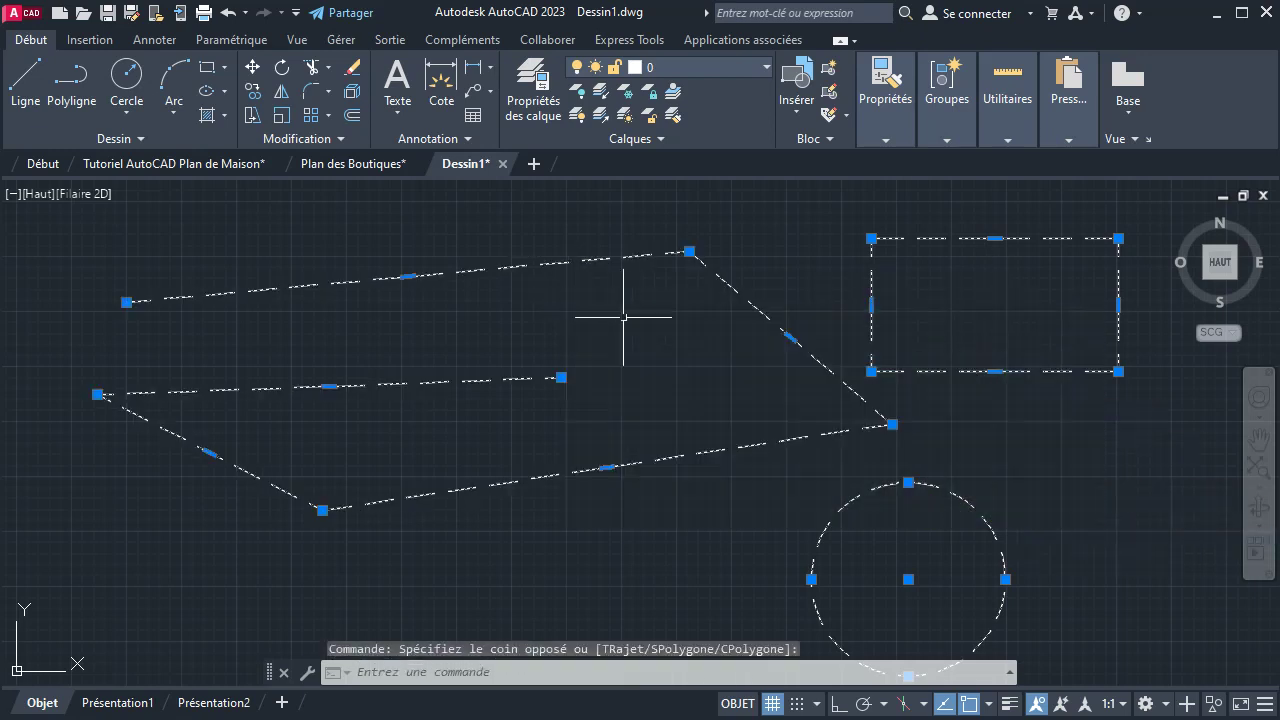
pyautogui.moveTo(885, 100)
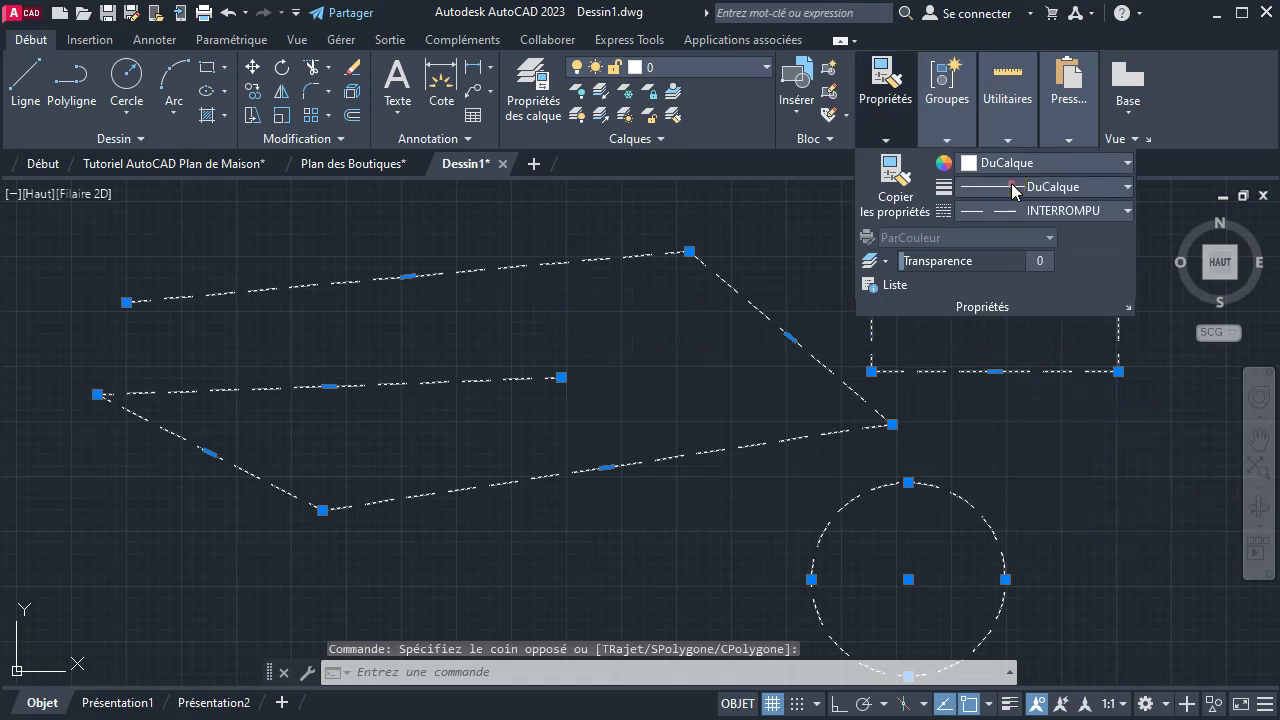
# Set the selected polyline, rectangle and circle to a 0.70 mm lineweight
pyautogui.click(1014, 187)
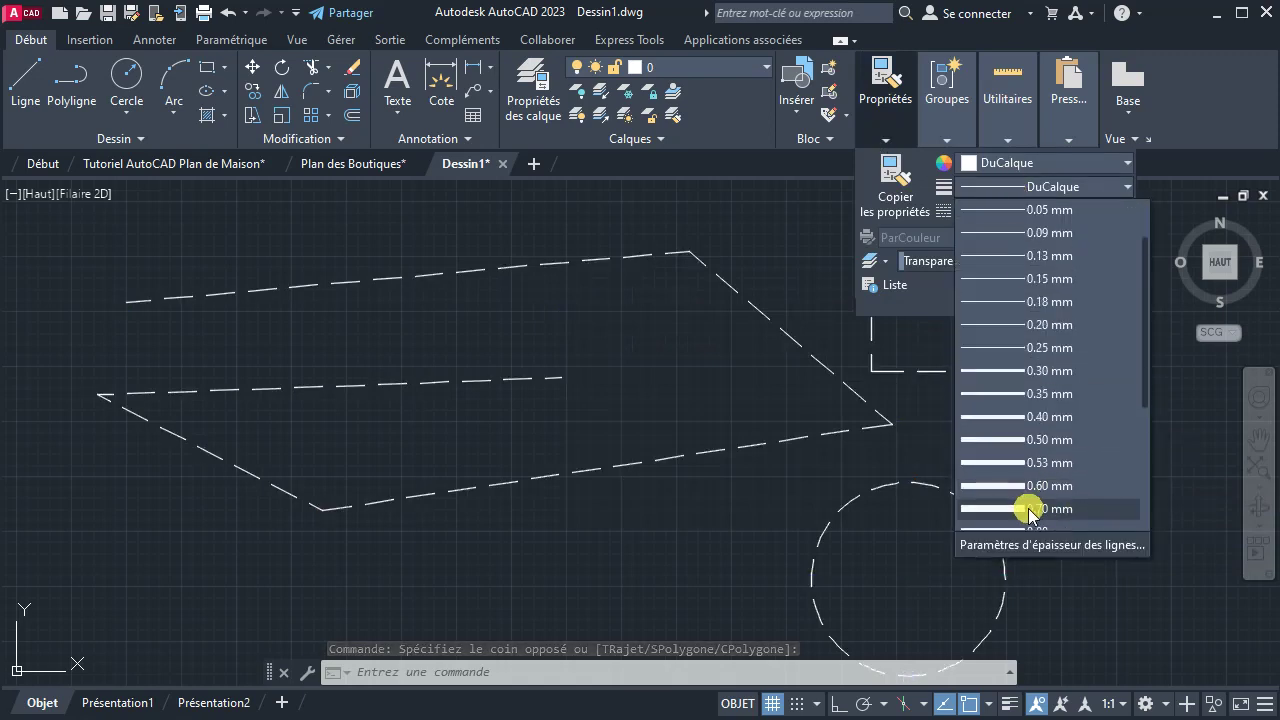
pyautogui.click(1012, 508)
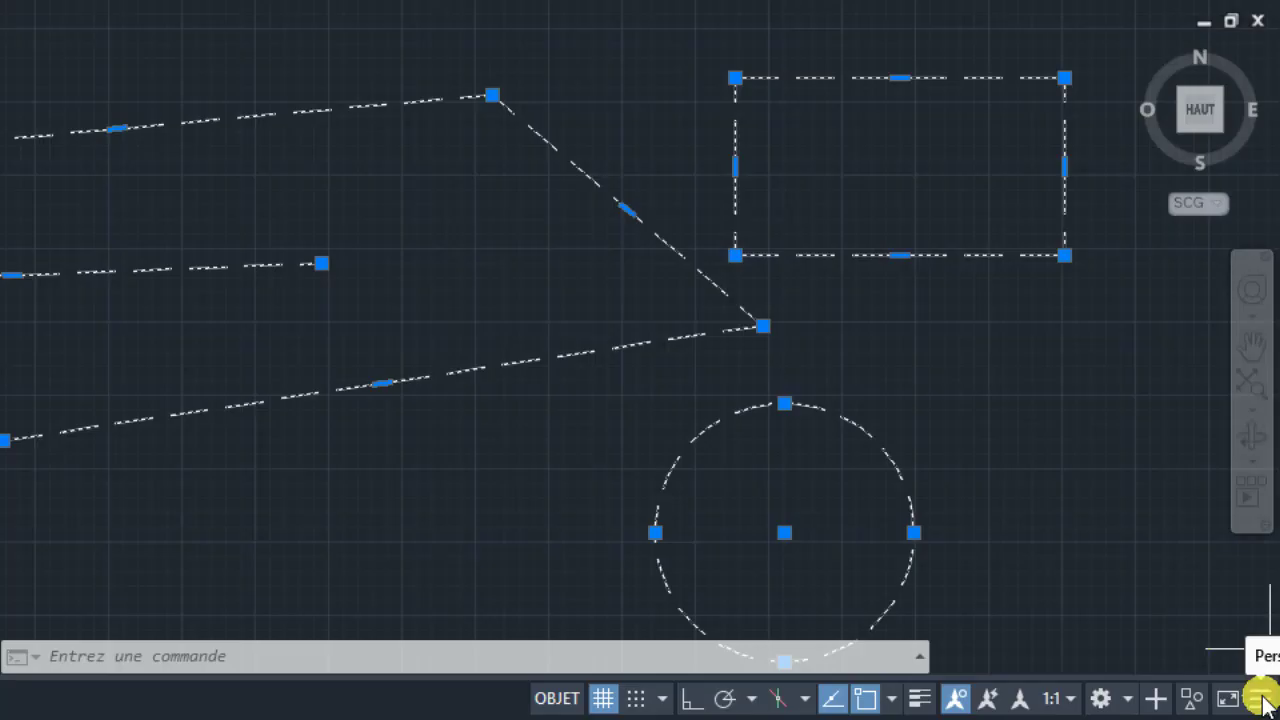
# Keep Lineweight in the status bar and turn on lineweight display so the 0.70 mm dashes show thick
pyautogui.click(1258, 702)
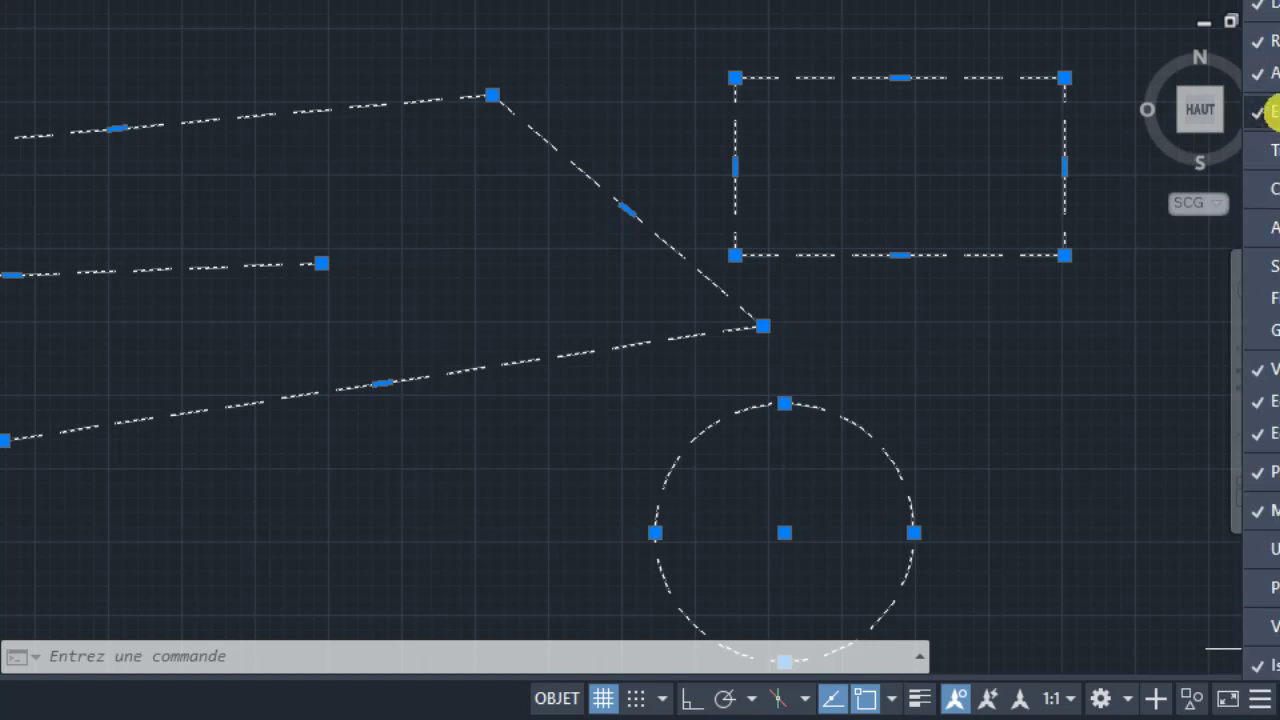
pyautogui.click(1261, 115)
pyautogui.click(1262, 115)
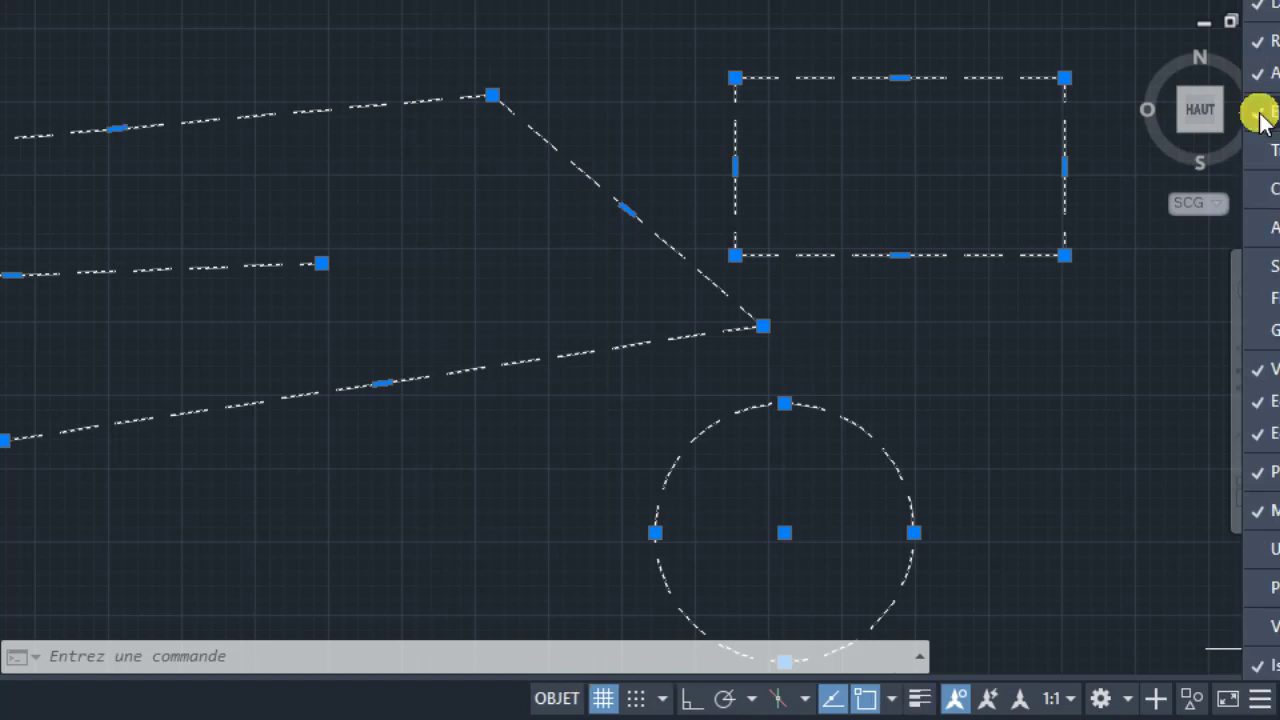
pyautogui.click(1182, 207)
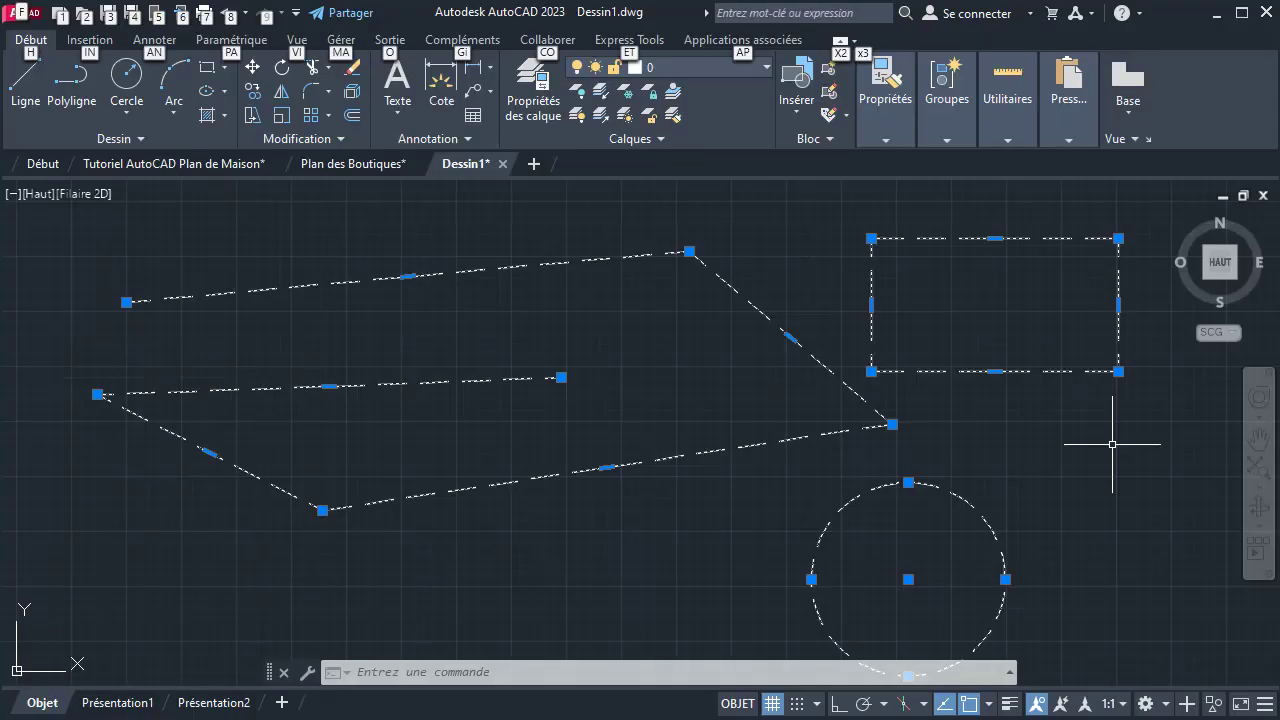
pyautogui.click(1008, 706)
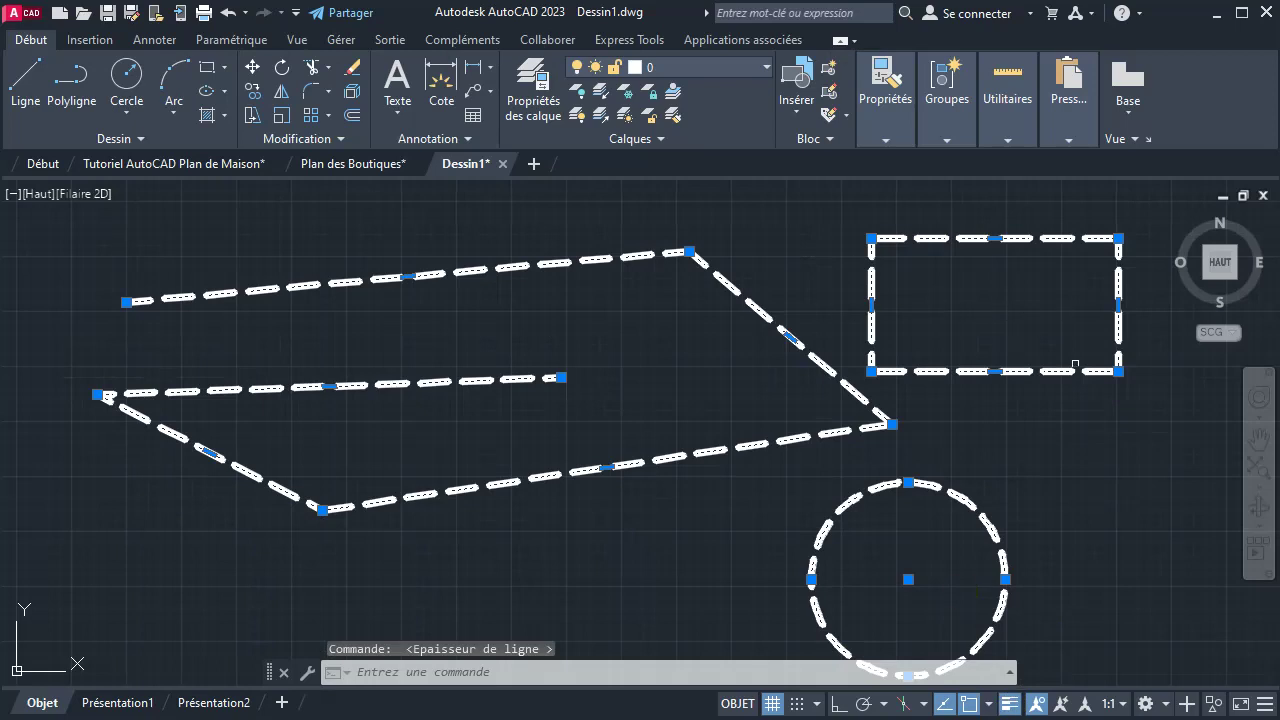
pyautogui.moveTo(1077, 371); pyautogui.dragTo(1058, 350, button='middle')
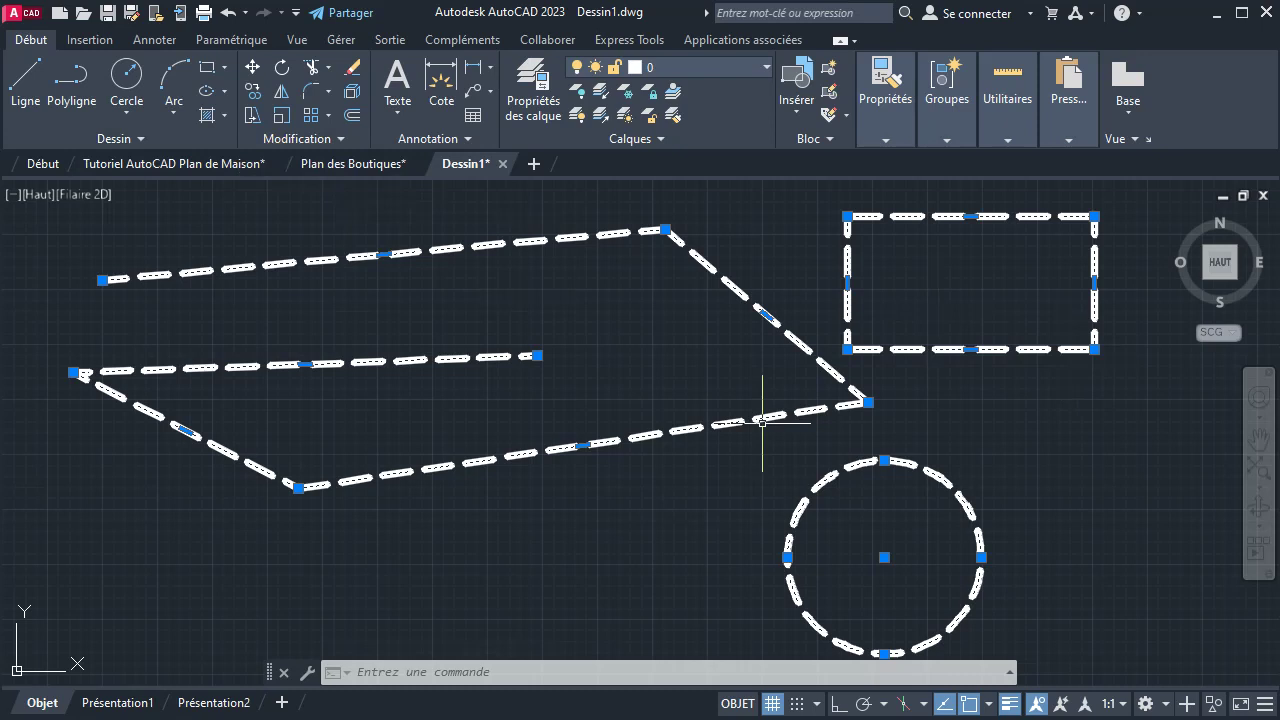
# Switch to Plan des Boutiques and select the dashed wiring arcs in all three boutiques
pyautogui.click(328, 163)
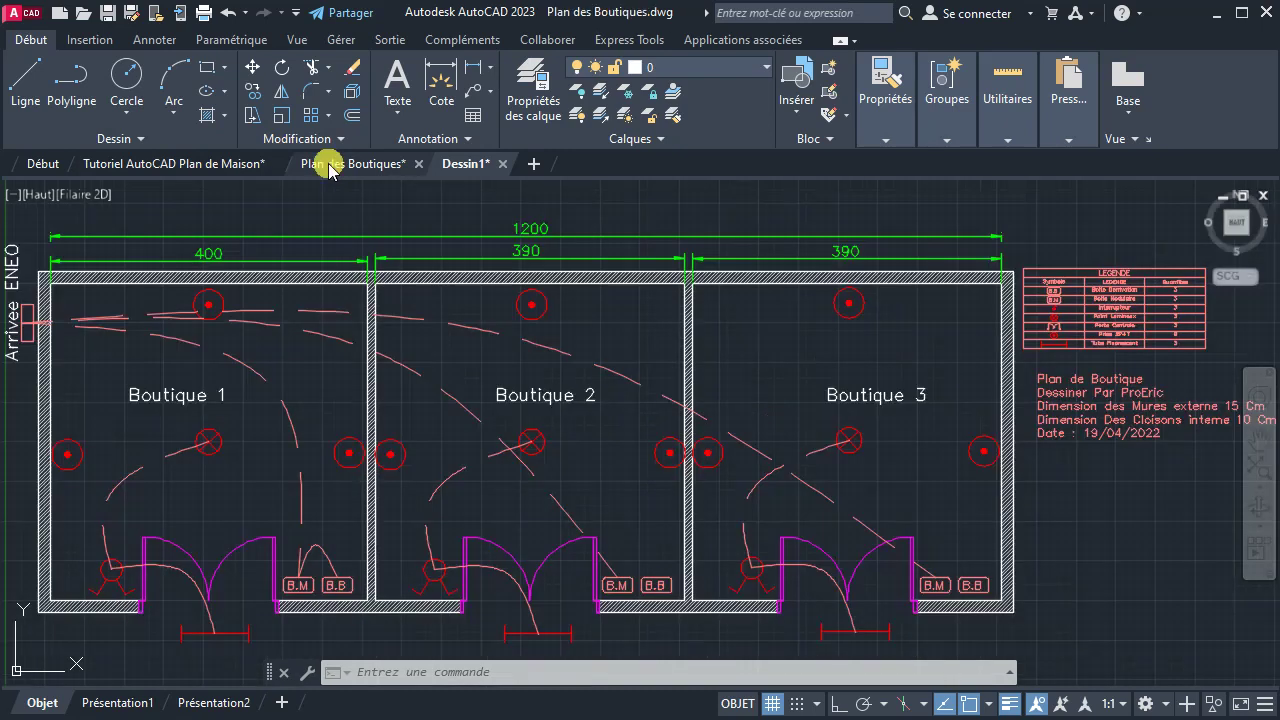
pyautogui.click(432, 410)
pyautogui.click(448, 308)
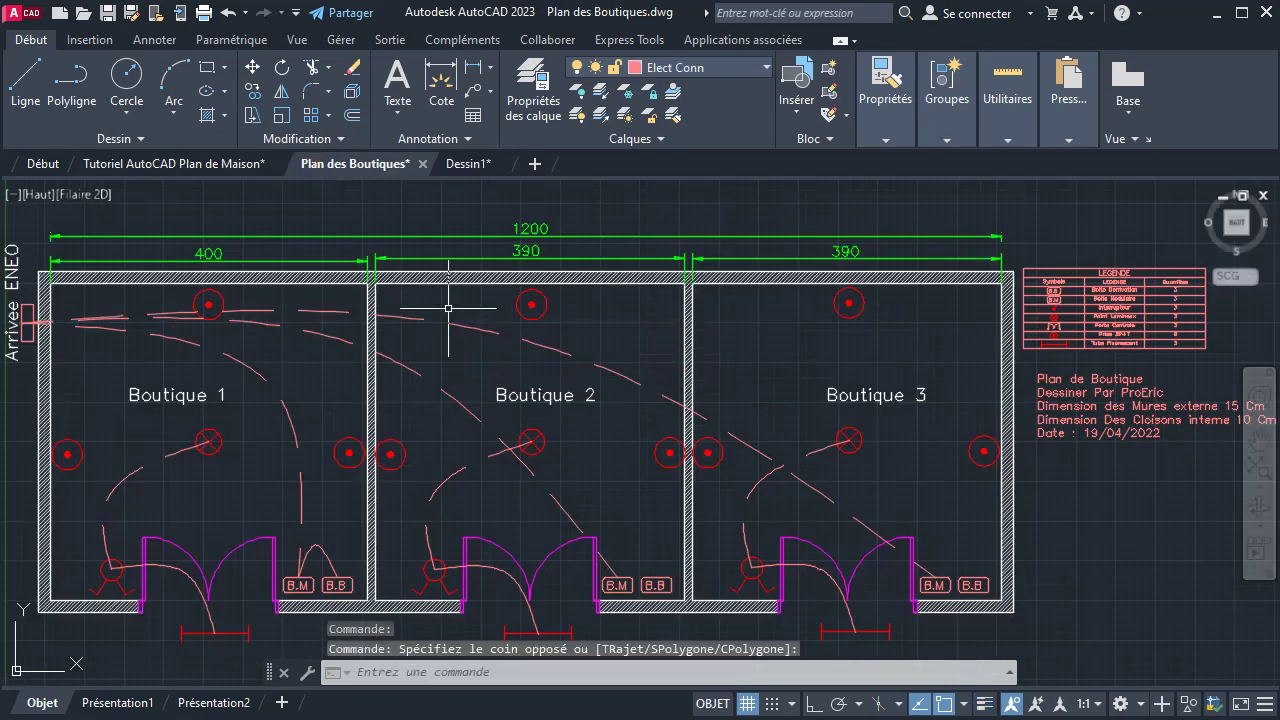
pyautogui.click(449, 314)
pyautogui.click(414, 404)
pyautogui.click(294, 412)
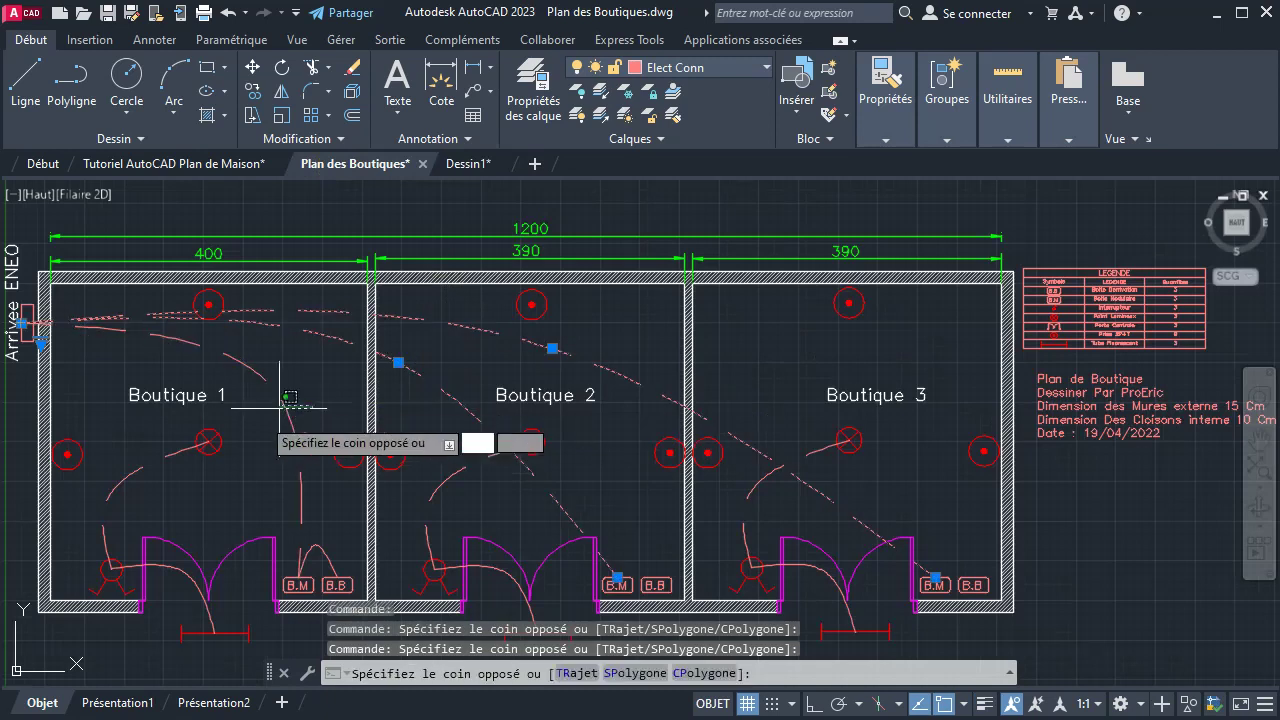
pyautogui.click(252, 420)
pyautogui.click(140, 474)
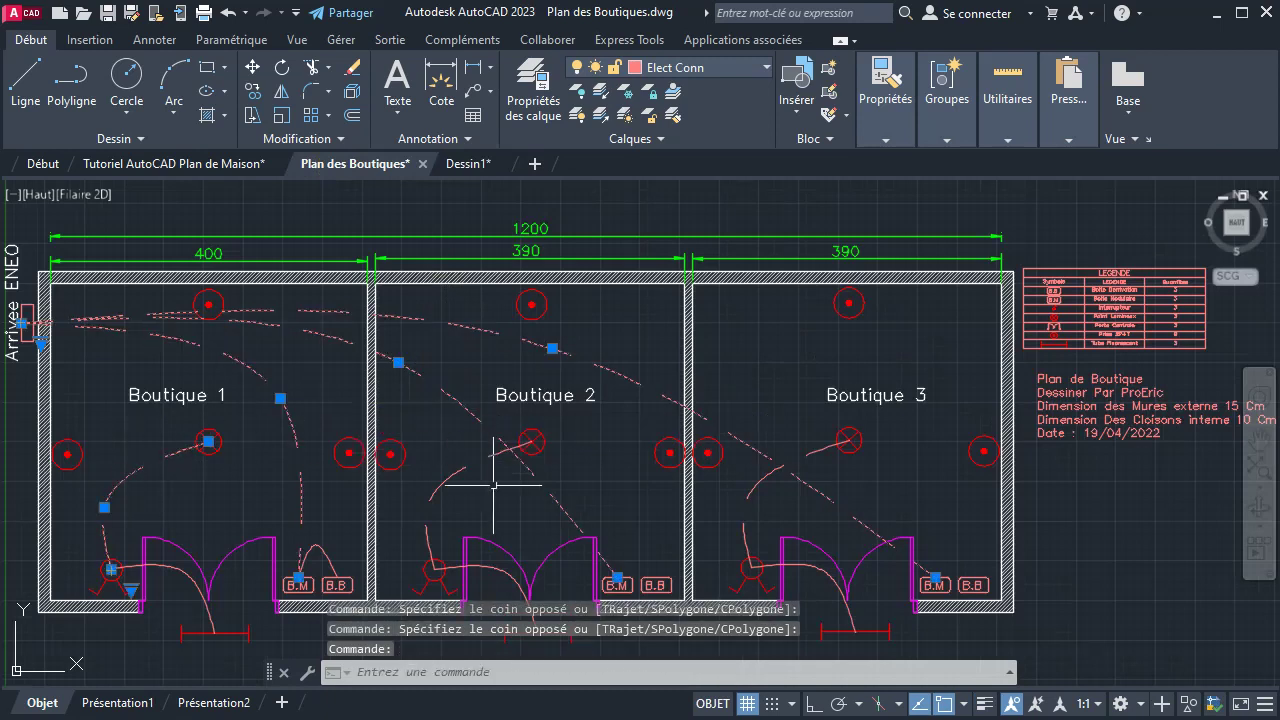
pyautogui.click(431, 492)
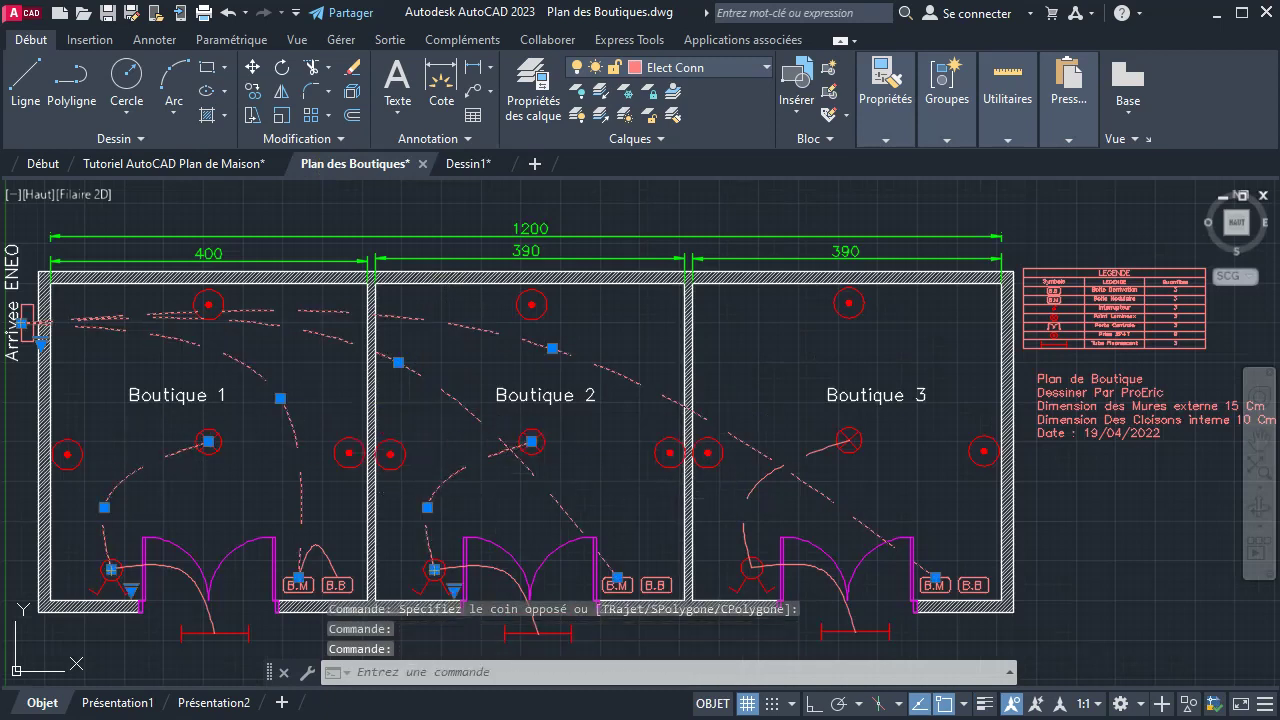
pyautogui.click(737, 487)
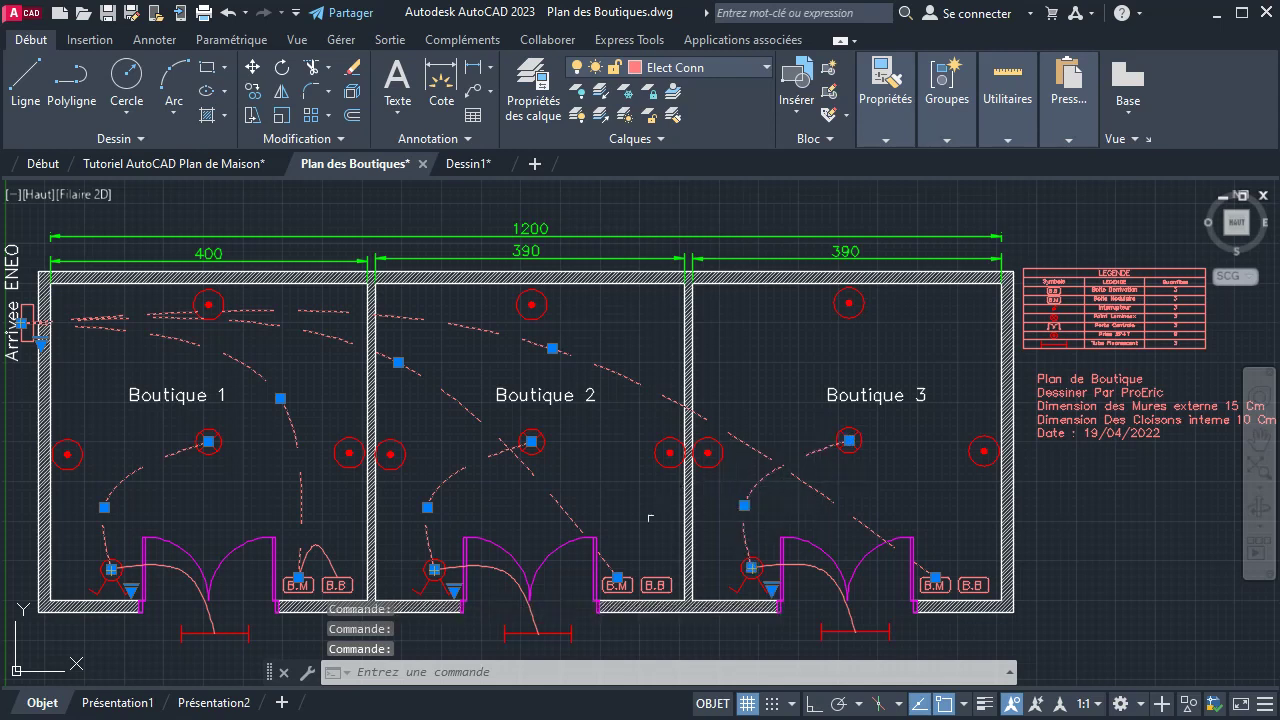
# Set the selected wiring arcs' lineweight to 0.53 mm
pyautogui.click(880, 138)
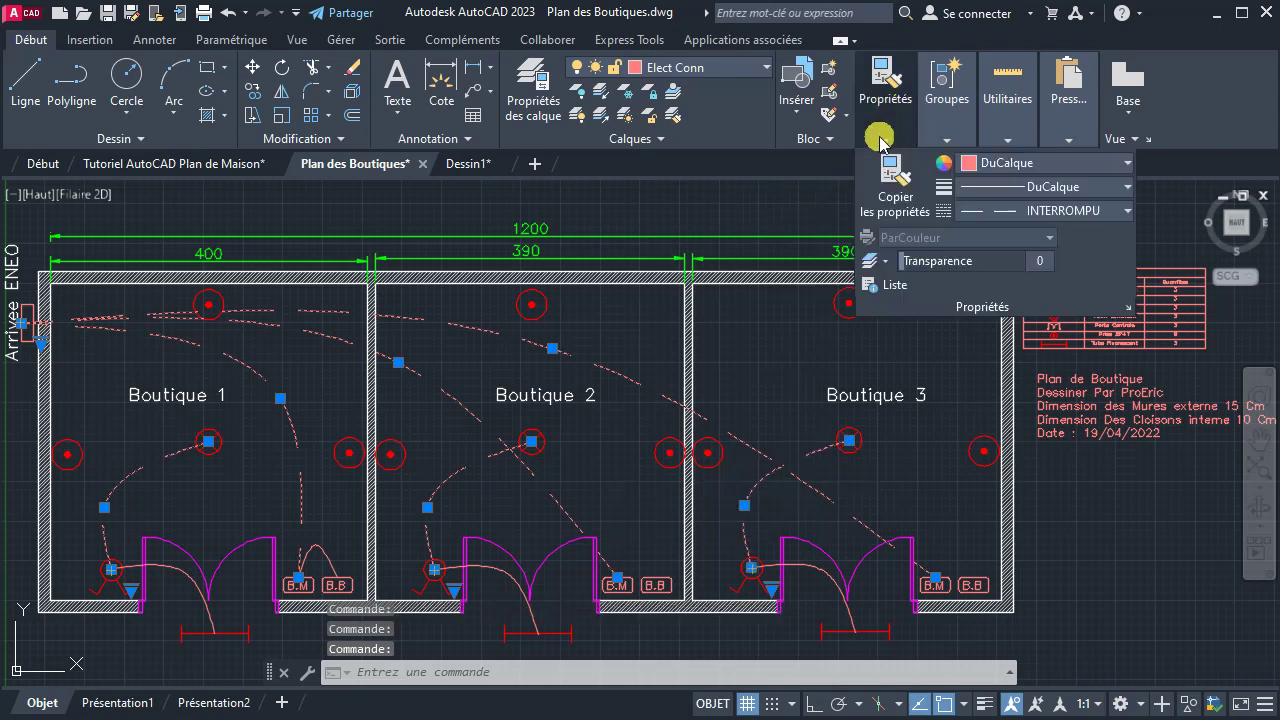
pyautogui.click(993, 190)
pyautogui.click(1008, 512)
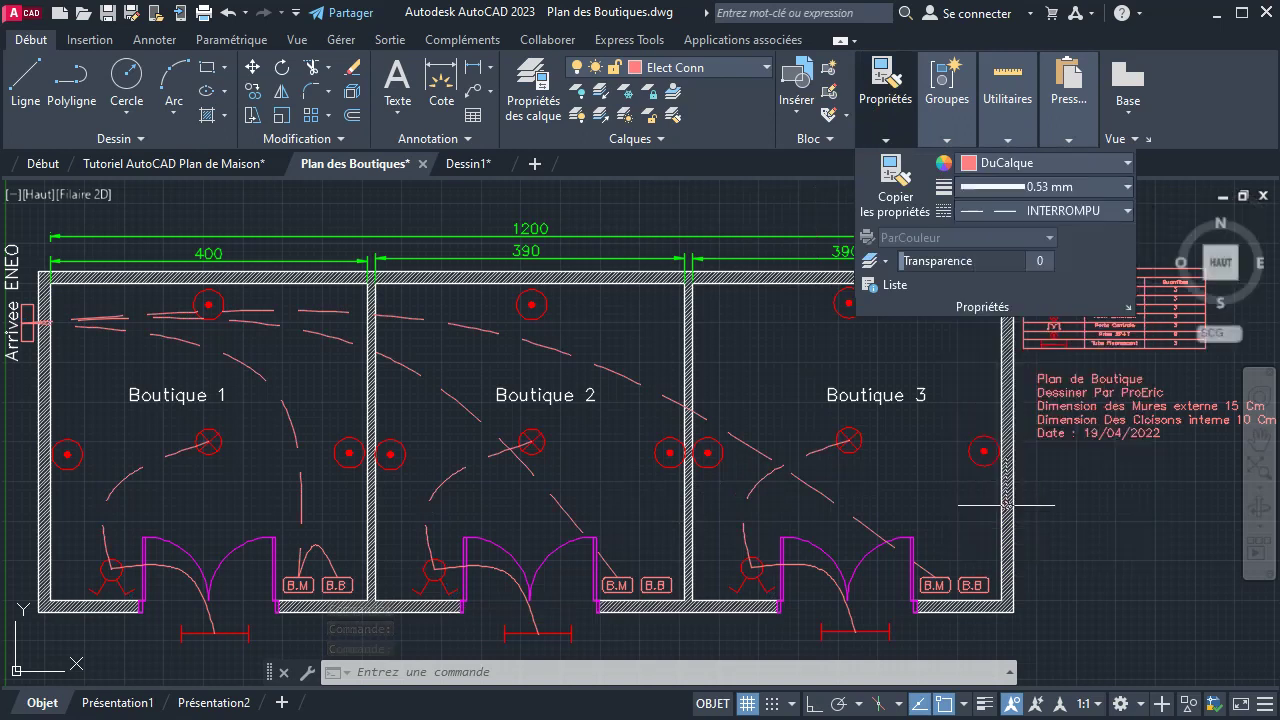
pyautogui.press('Escape')
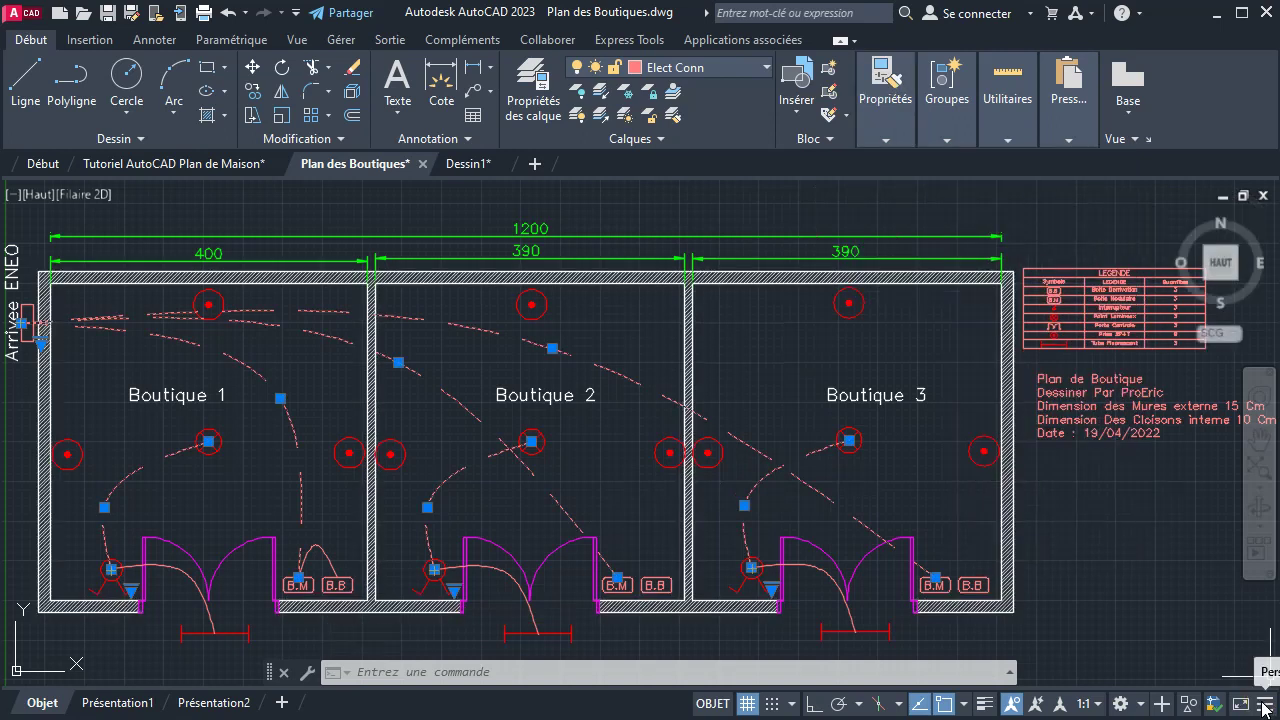
# Turn on lineweight display in the shop plan
pyautogui.click(1264, 706)
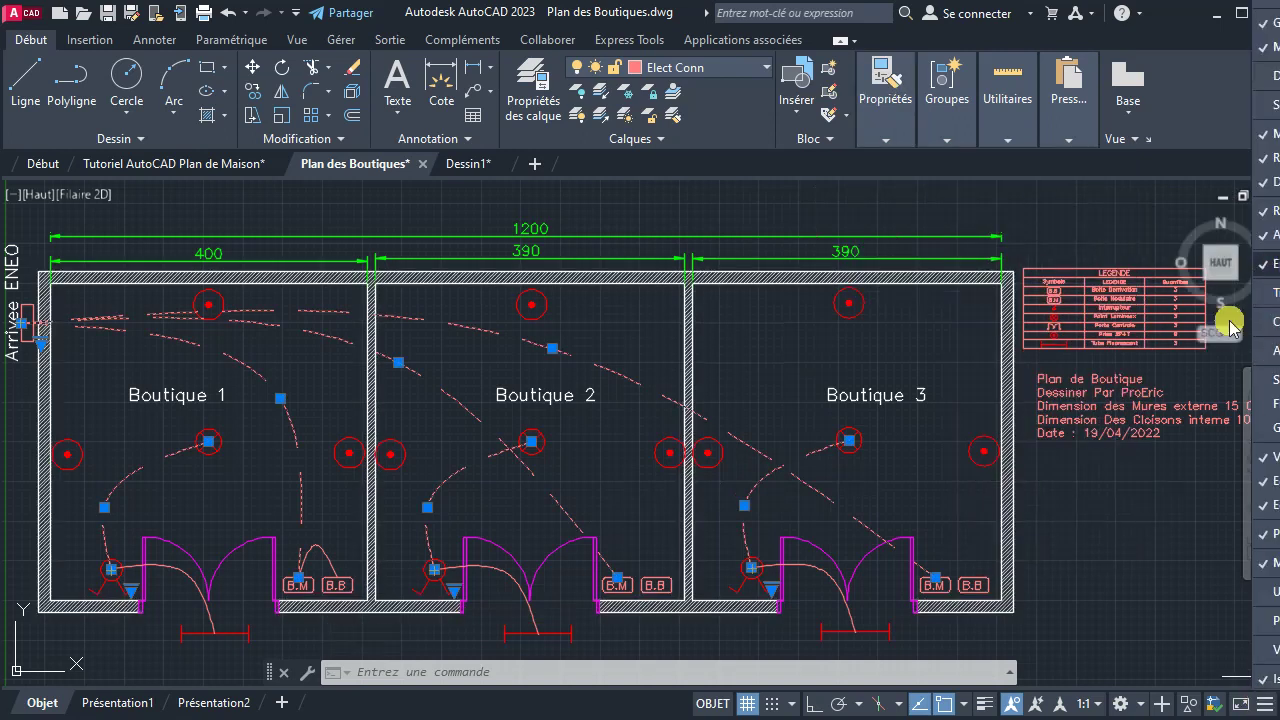
pyautogui.click(1181, 523)
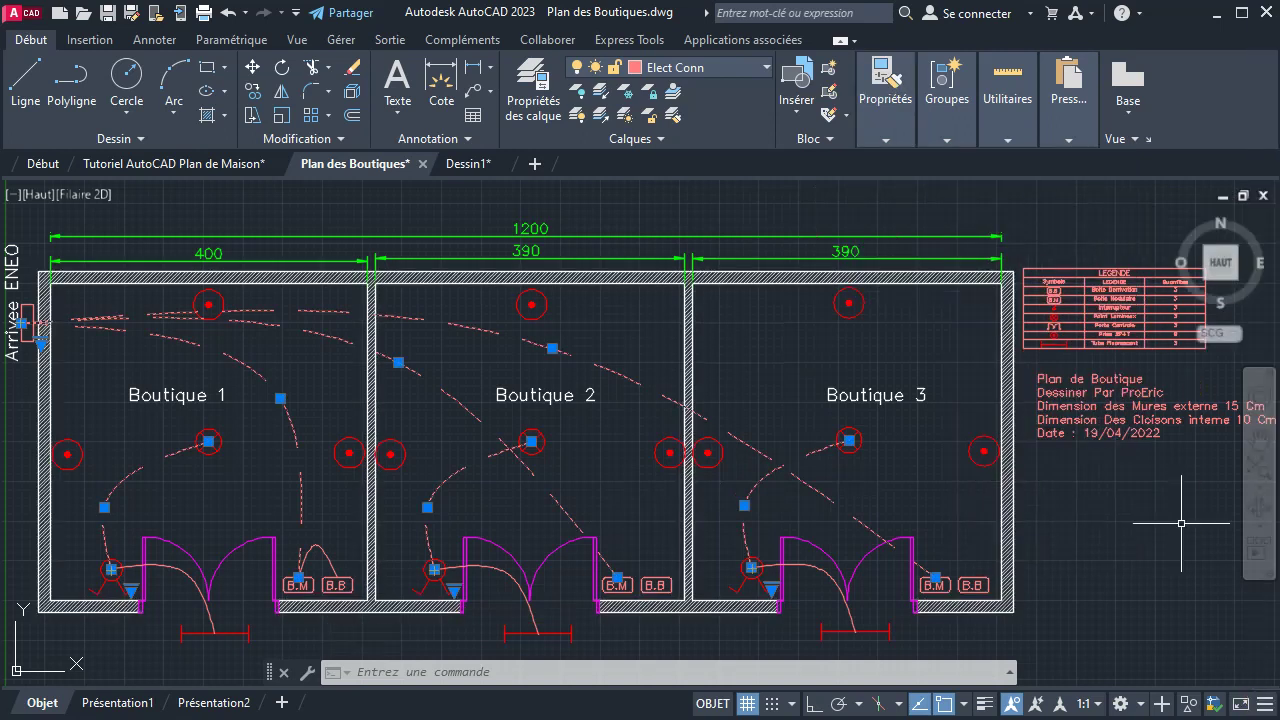
pyautogui.click(985, 704)
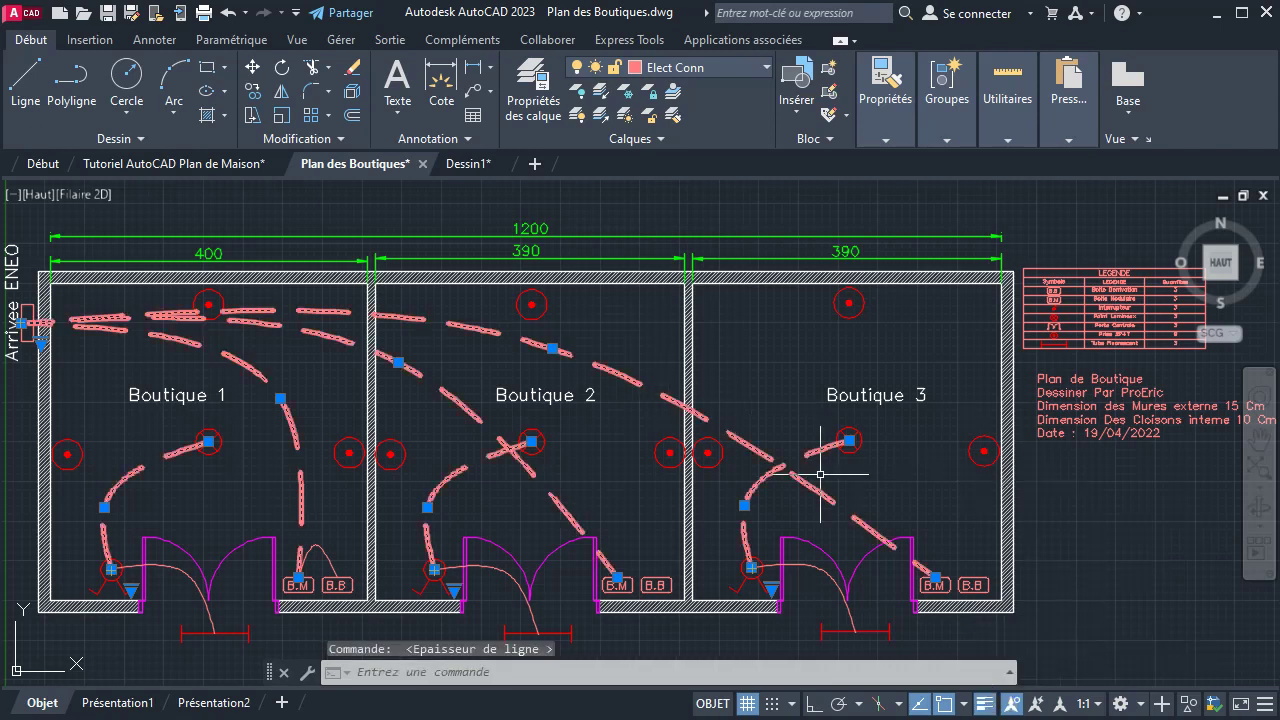
# Select the thin door-side arcs in Boutiques 1, 2 and 3
pyautogui.click(172, 563)
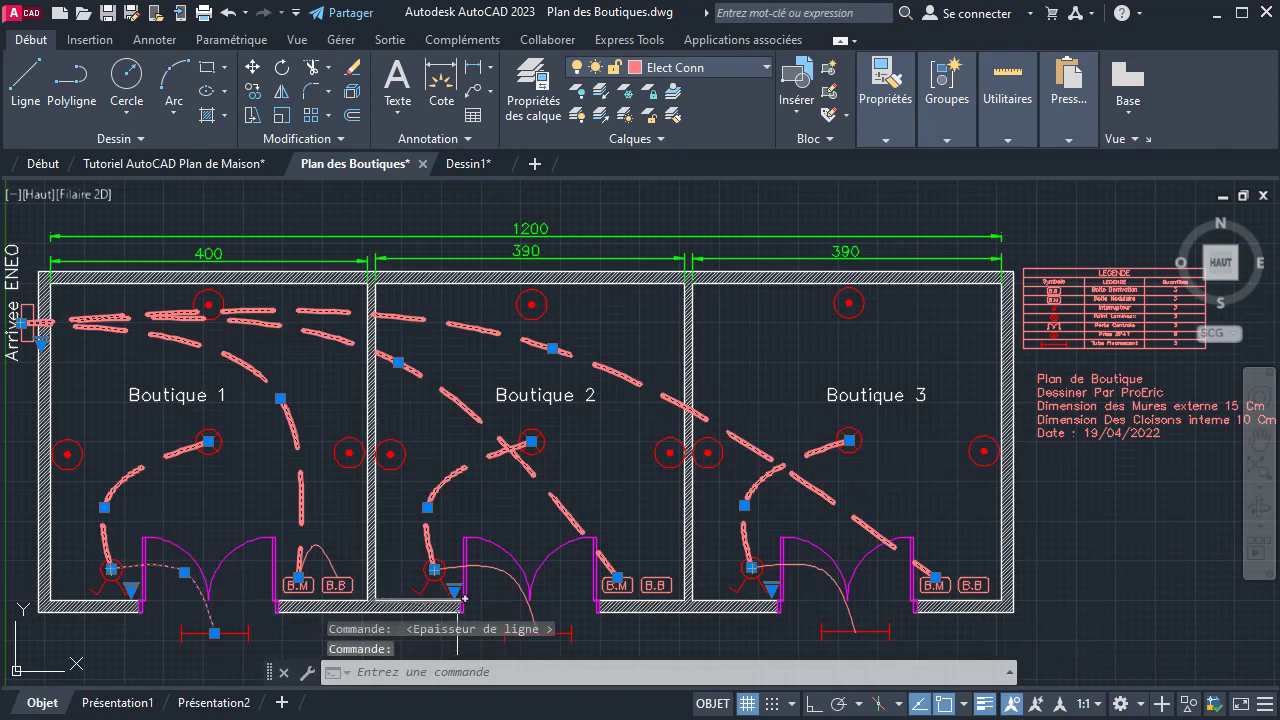
pyautogui.click(495, 566)
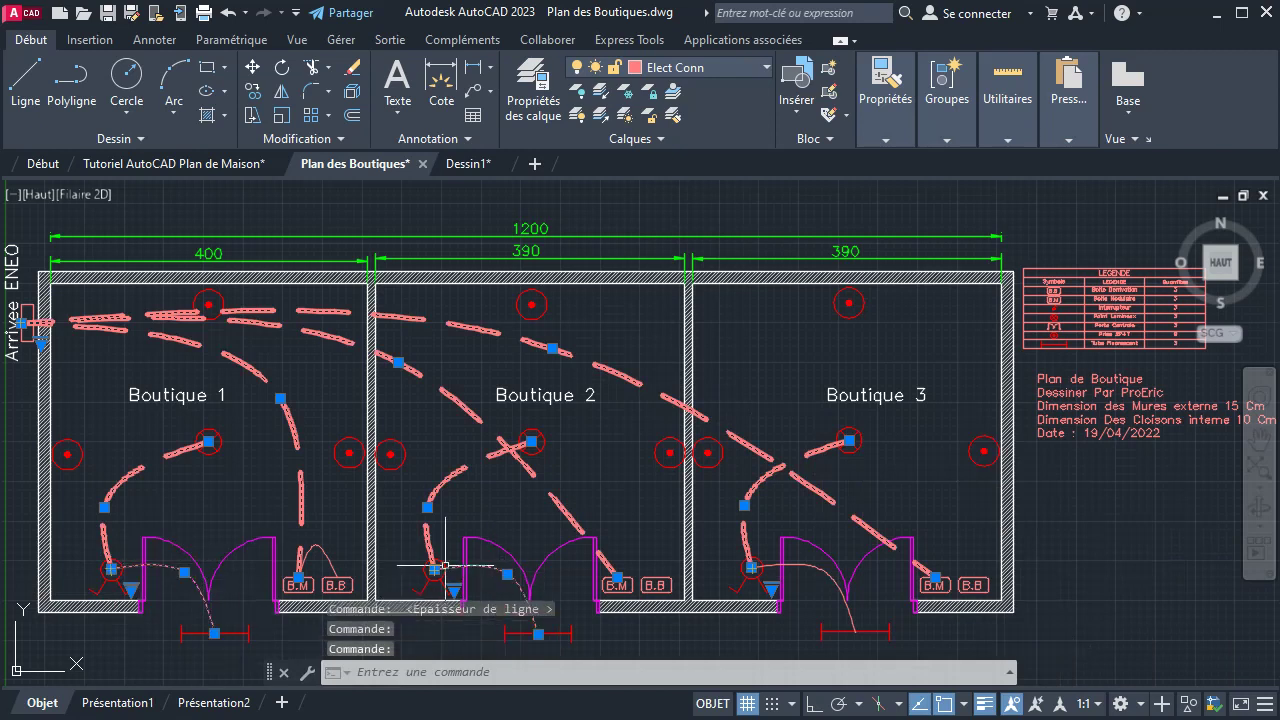
pyautogui.click(833, 582)
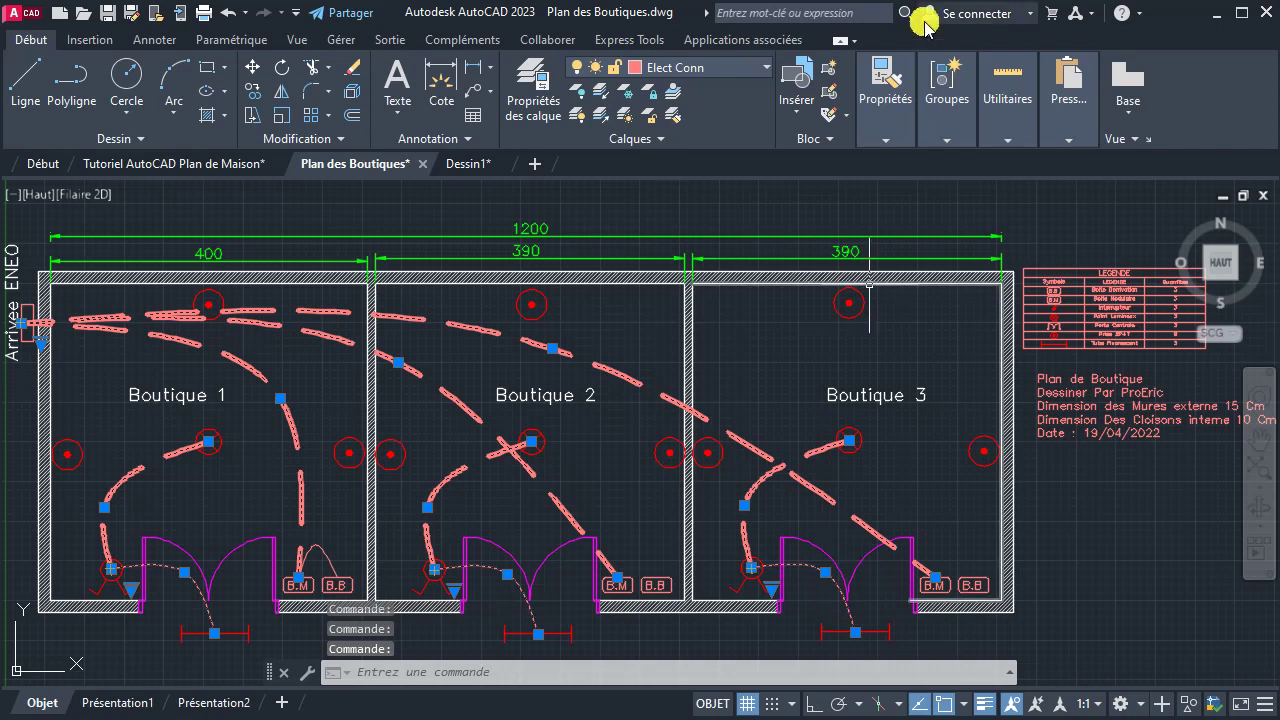
pyautogui.click(885, 110)
# Make the door-side arcs INTERROMPU, then give all the wiring a 0.53 mm lineweight
pyautogui.click(985, 212)
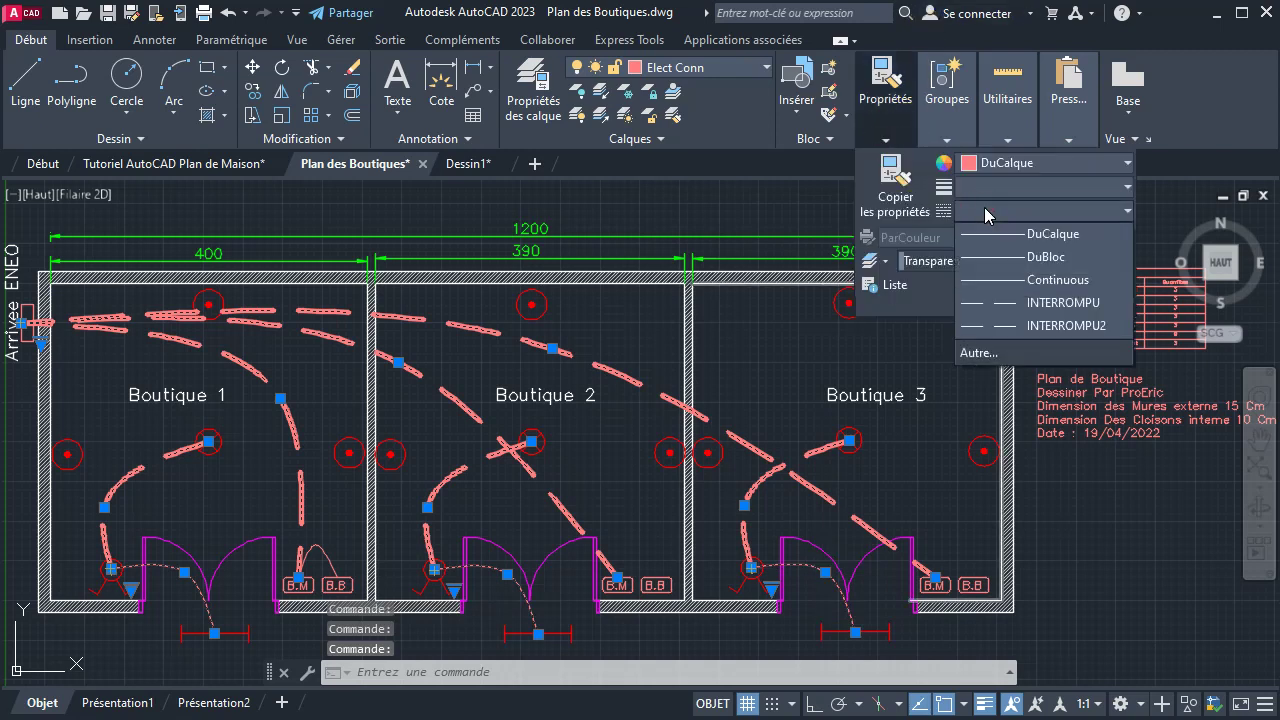
pyautogui.click(986, 302)
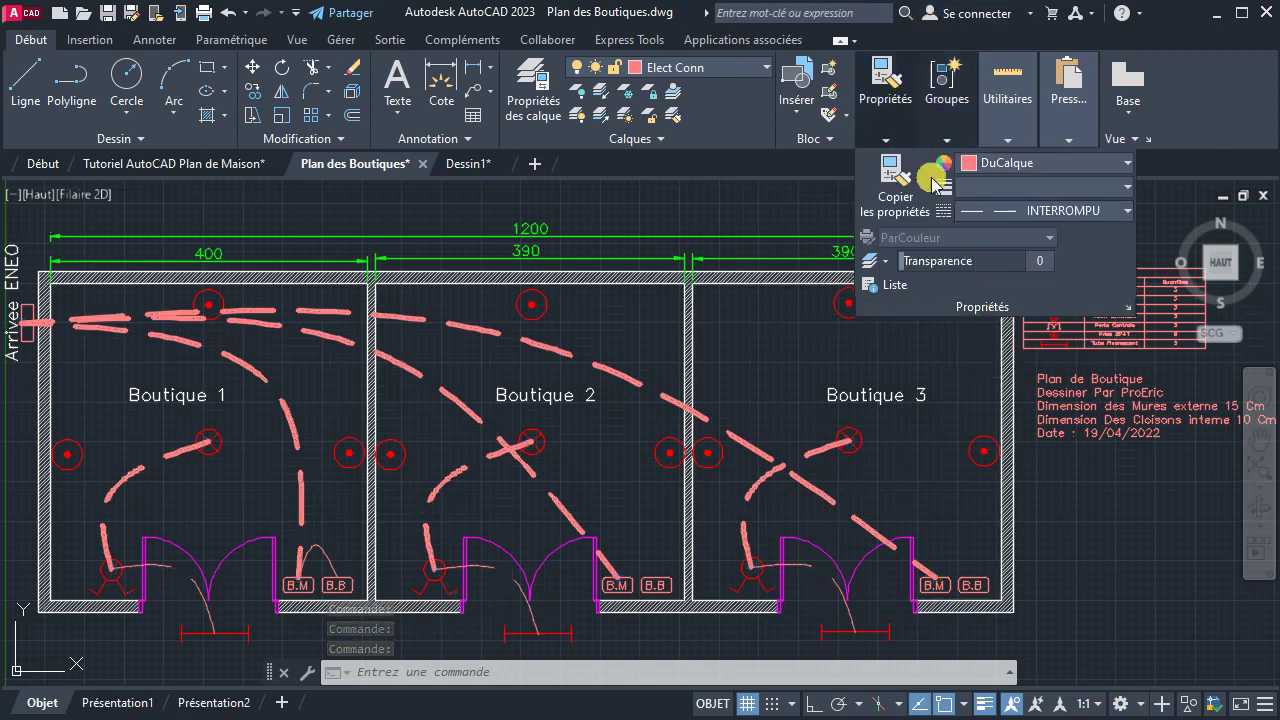
pyautogui.hotkey('ctrl', 'a')
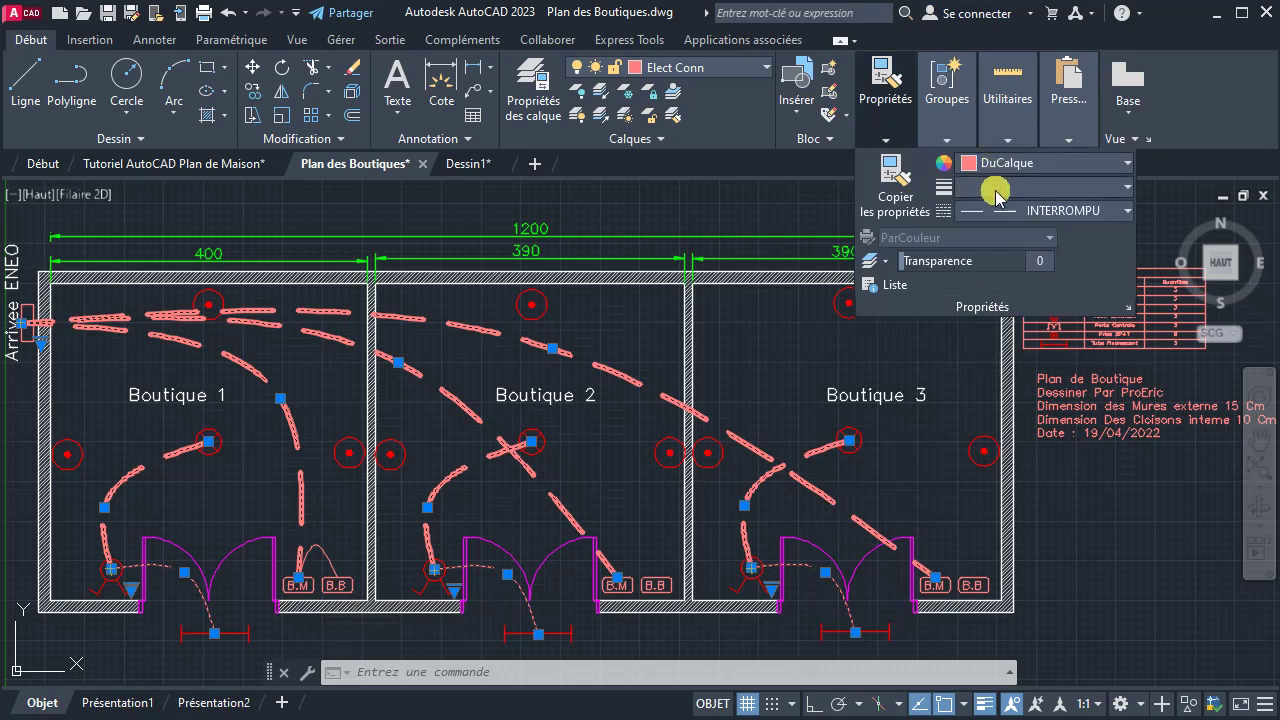
pyautogui.click(995, 190)
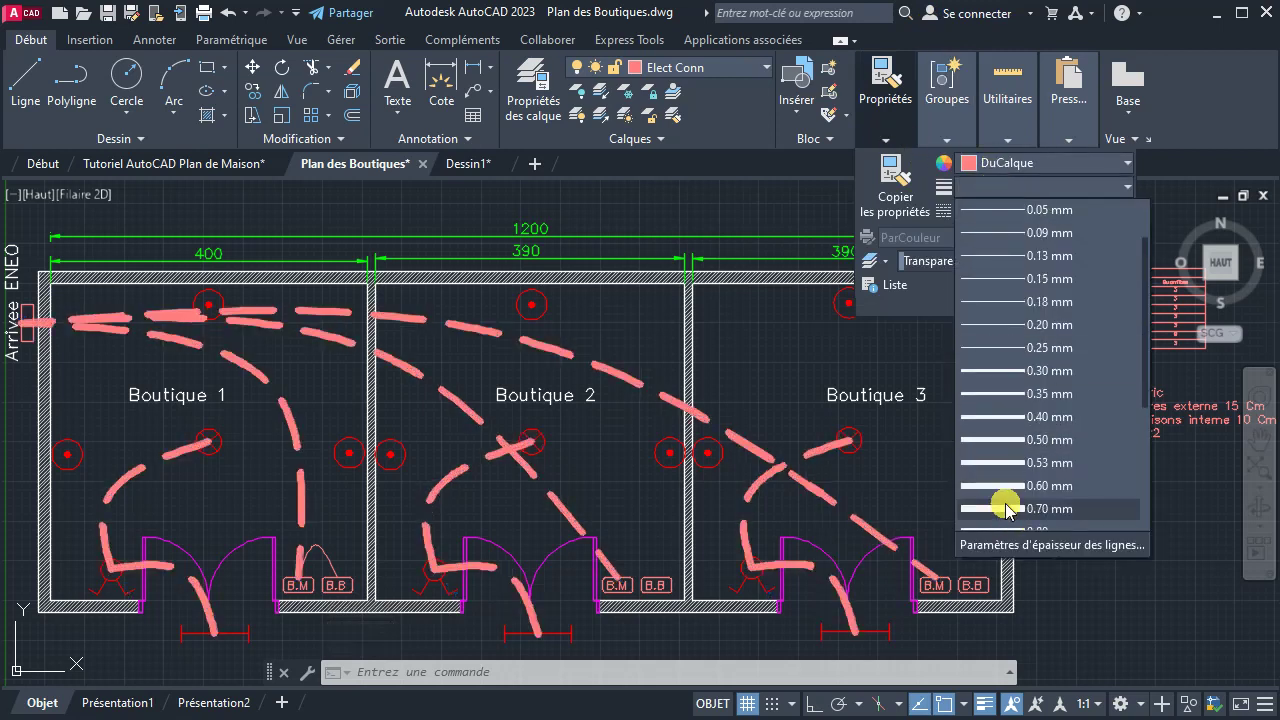
pyautogui.click(1012, 462)
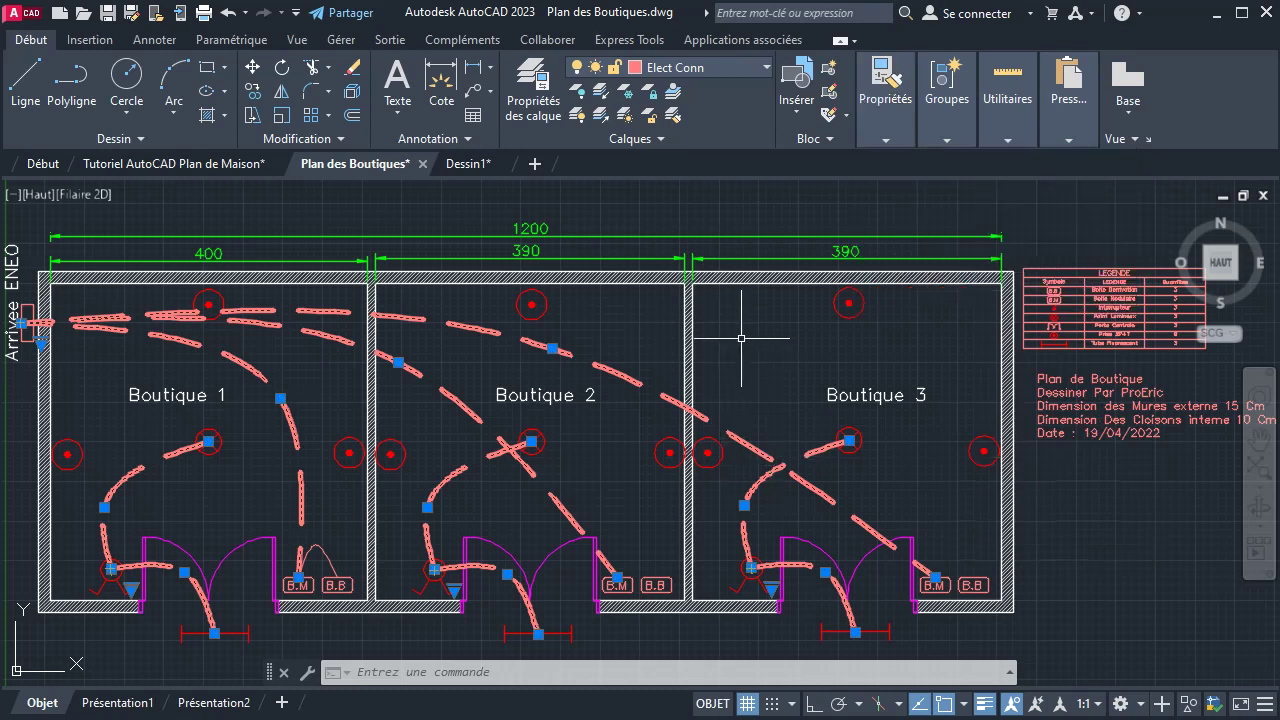
pyautogui.press('Escape')
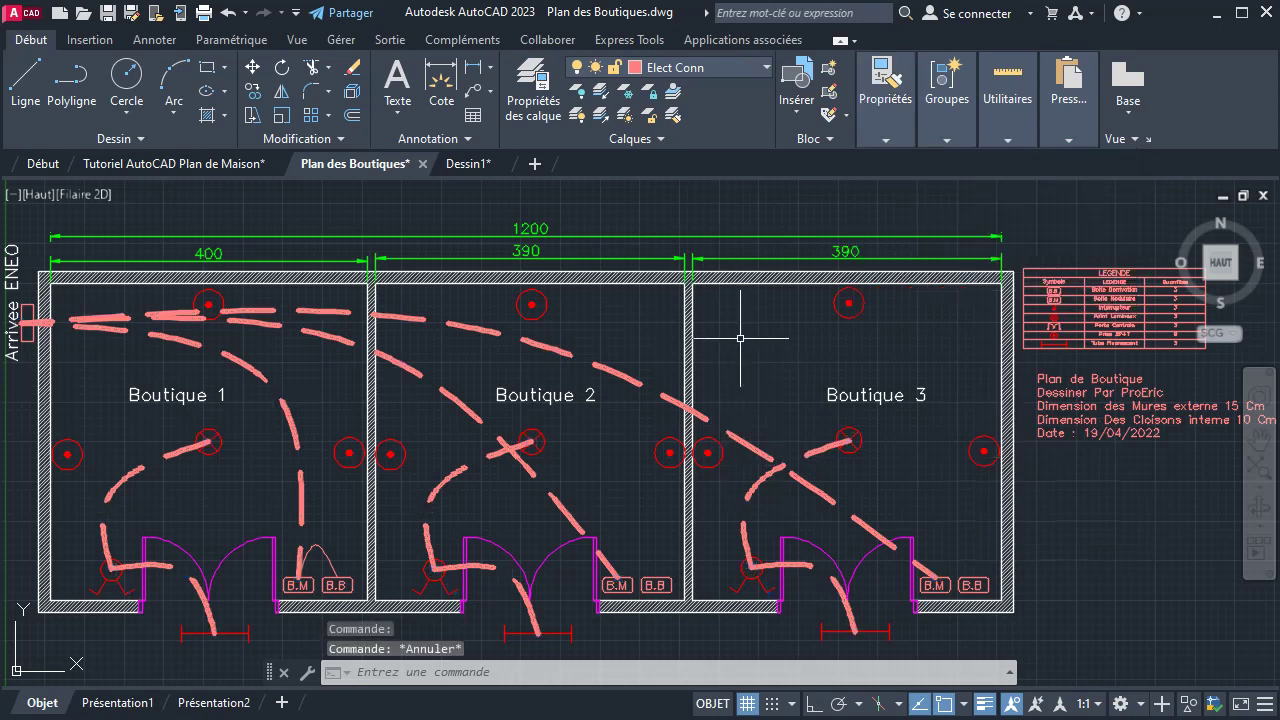